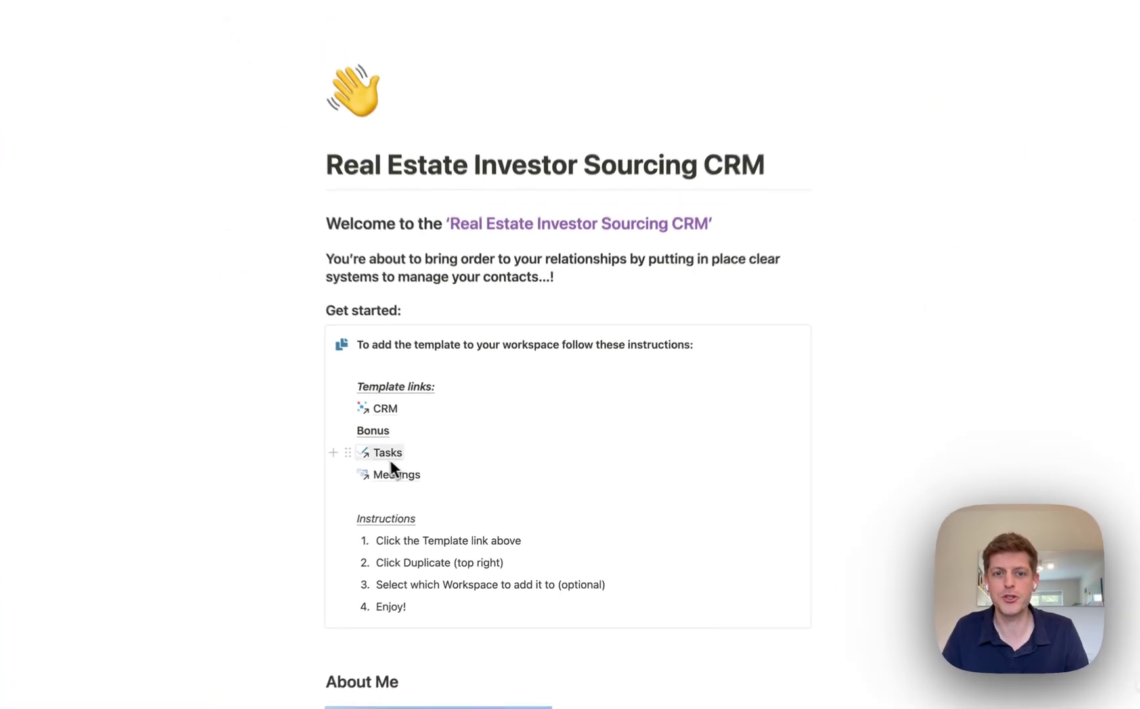
Open the CRM page from the template links on the welcome page.
mouse_move(394, 477)
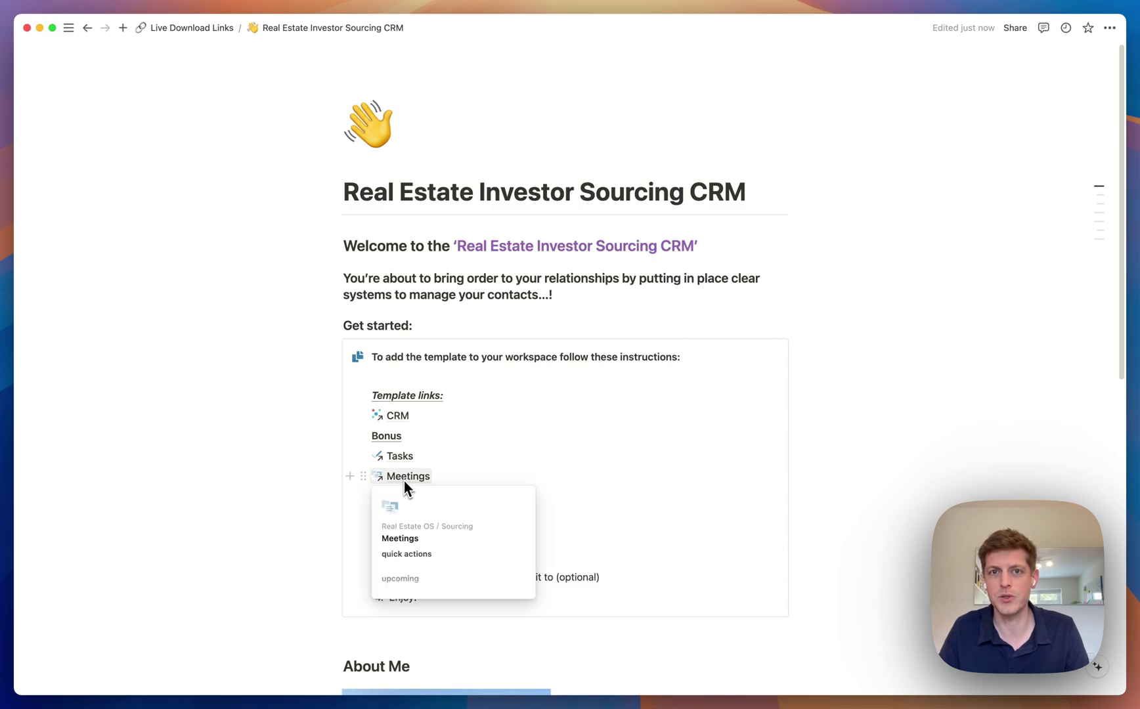
click(404, 416)
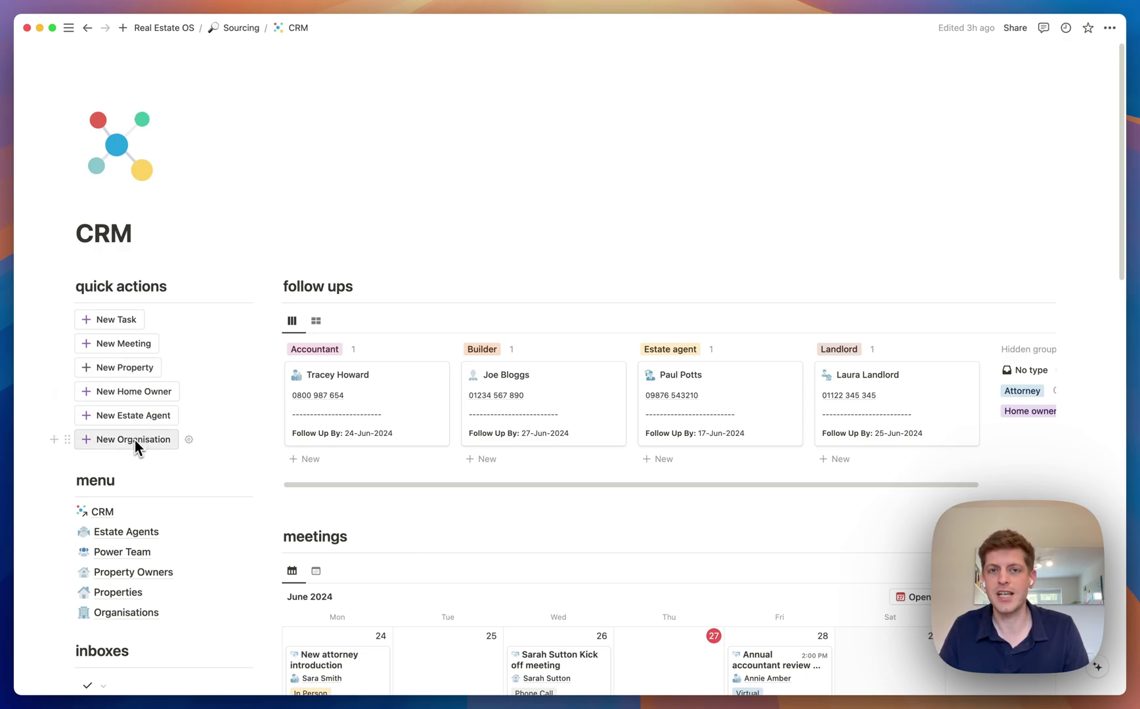
View the follow ups as a grouped table of contacts, and return them to the board view.
scroll(535, 372, down, 1)
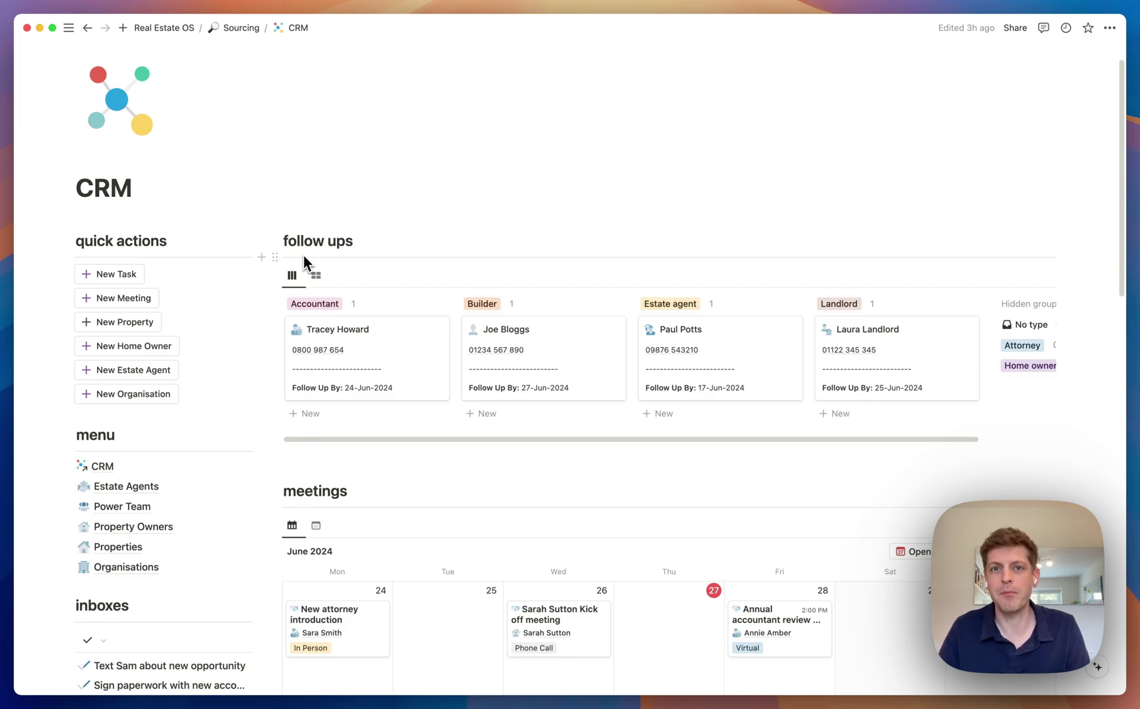
scroll(391, 260, up, 1)
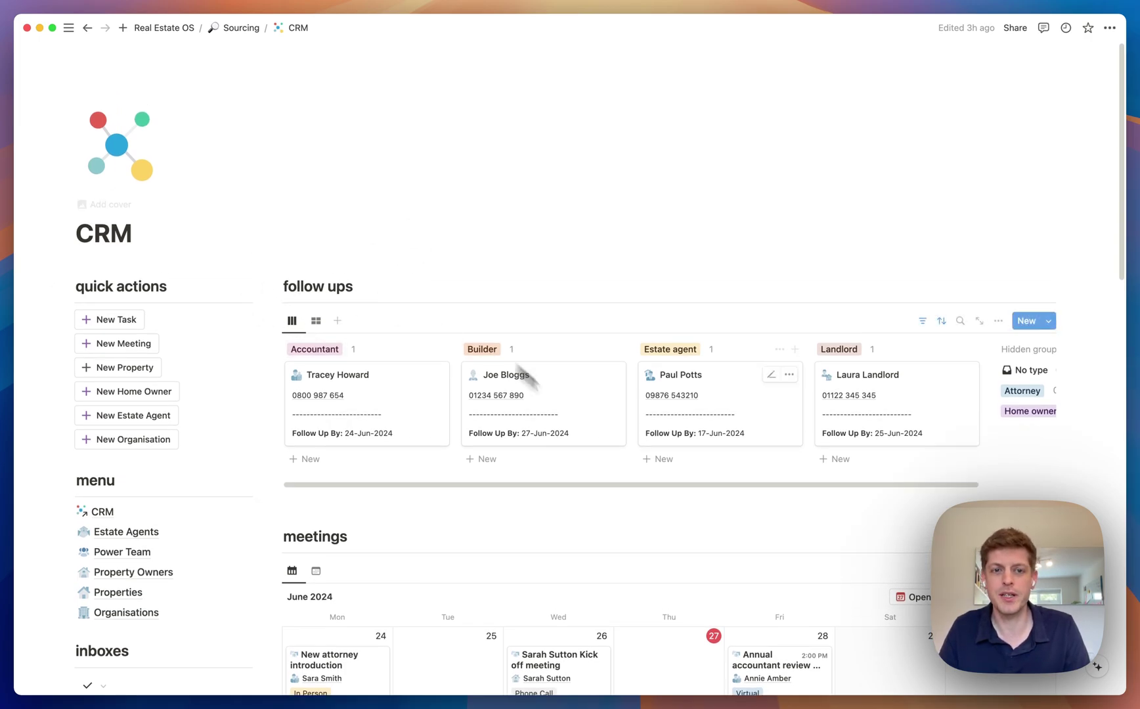
scroll(491, 376, down, 1)
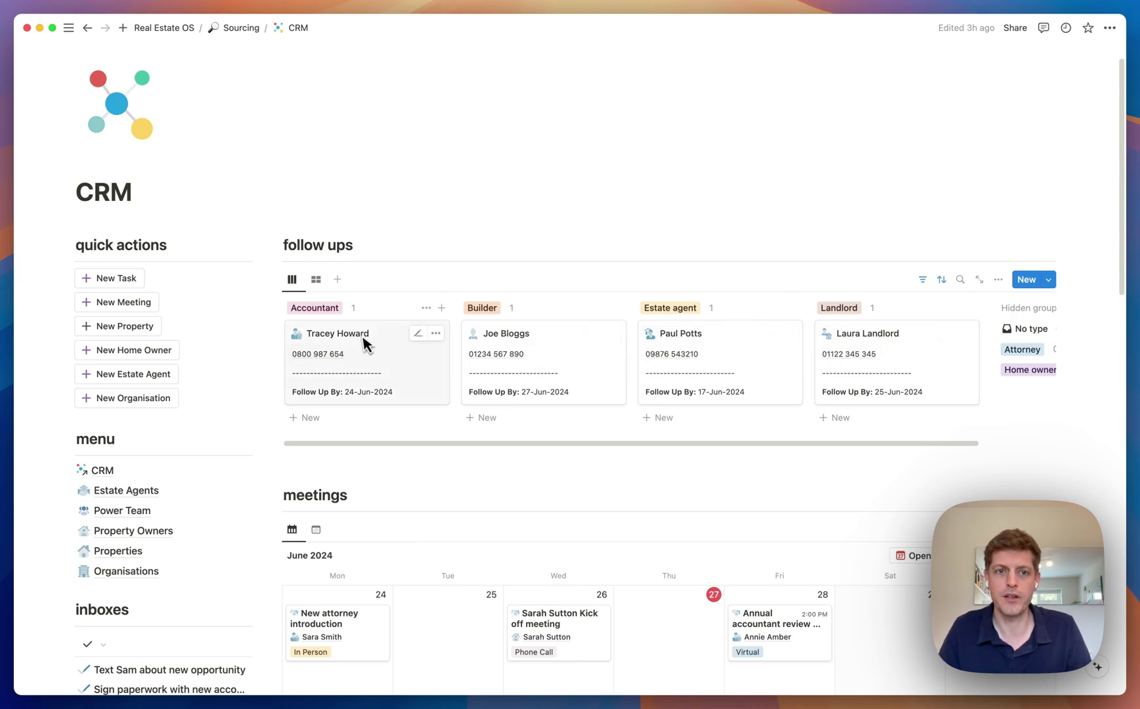
click(316, 280)
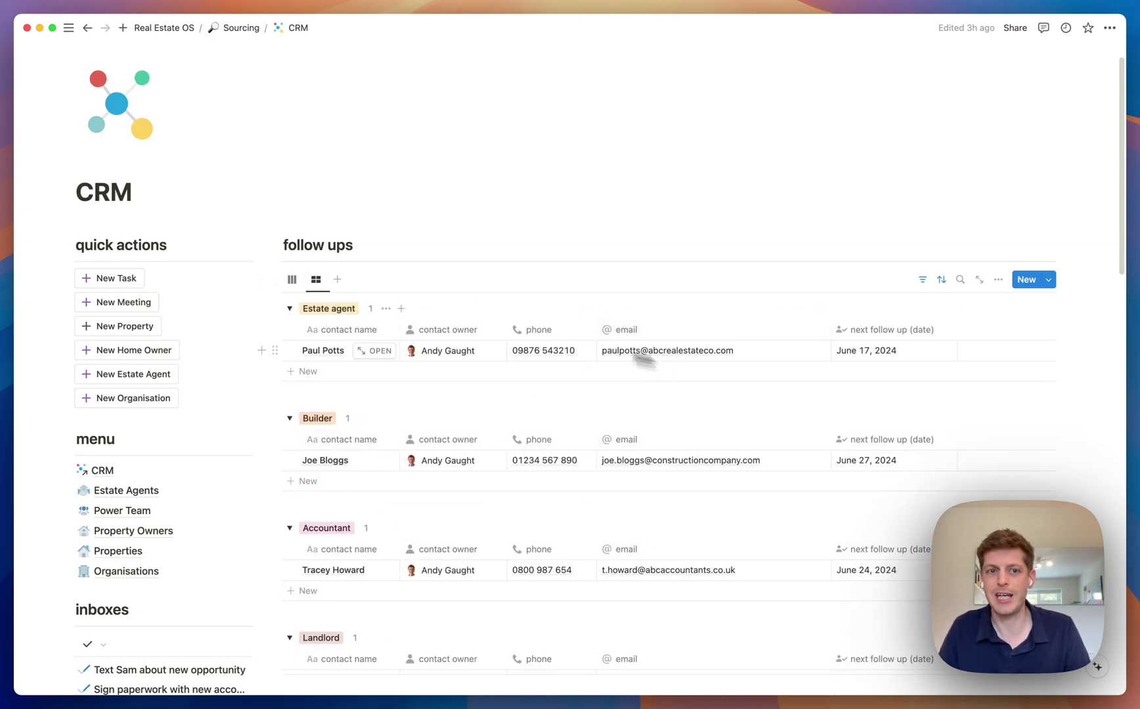
click(292, 280)
Switch the CRM page's meetings calendar from the weekly to the monthly view.
scroll(460, 255, down, 5)
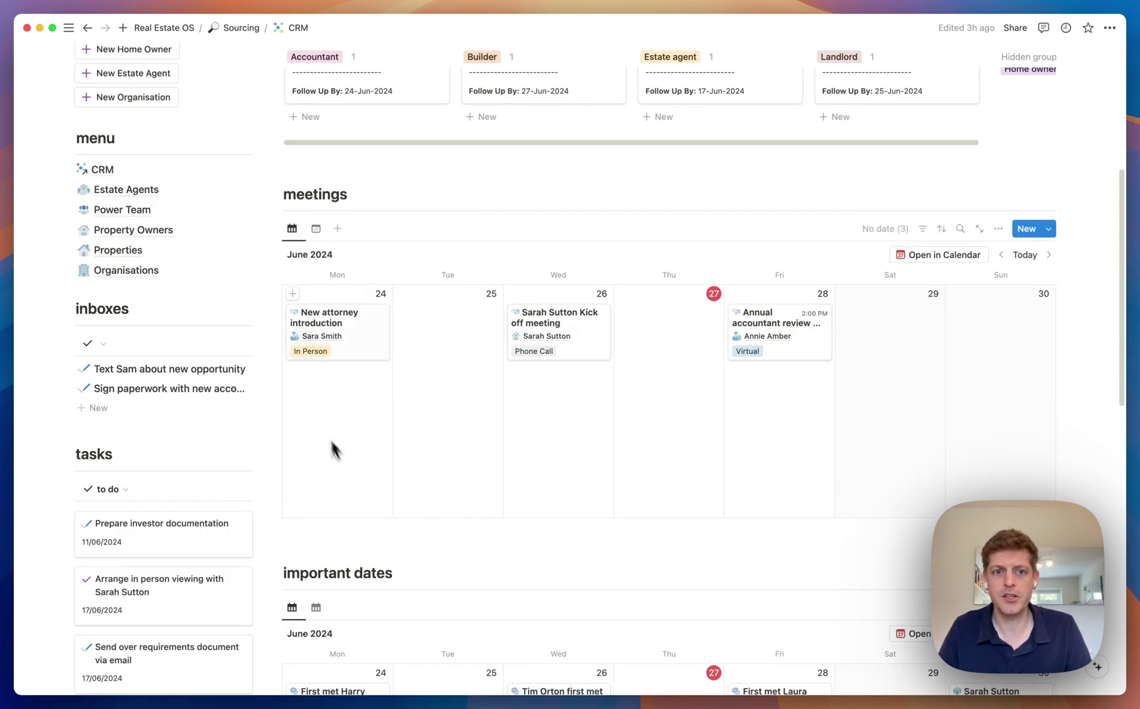
click(309, 229)
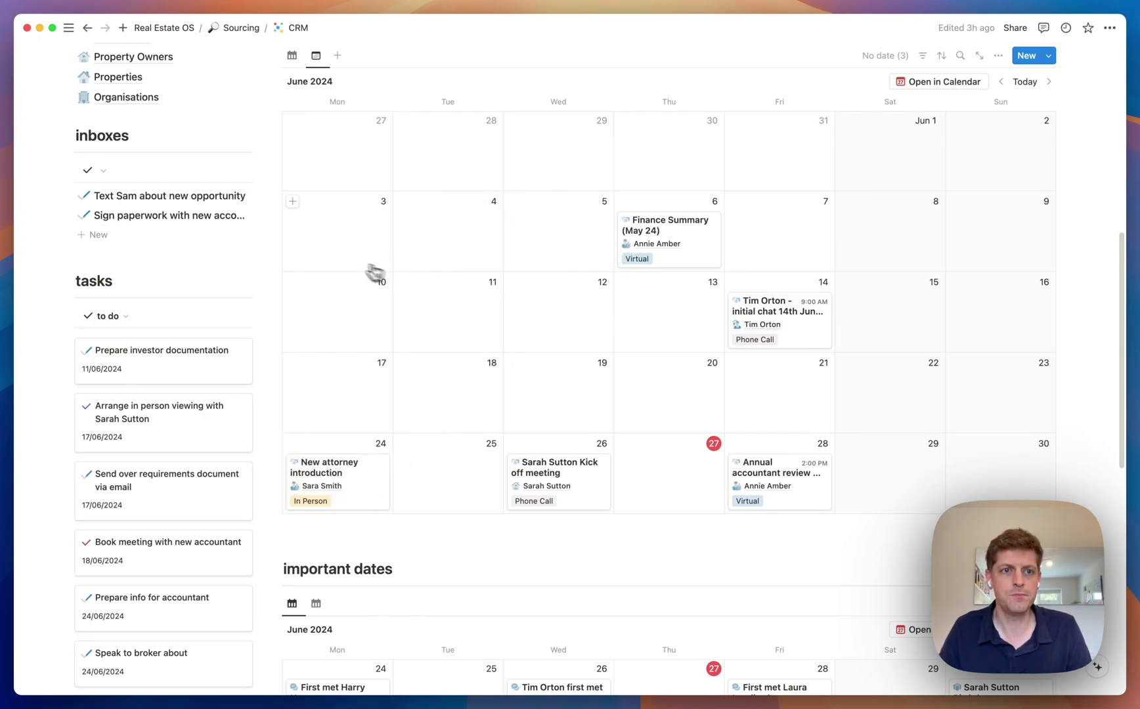
scroll(198, 262, up, 2)
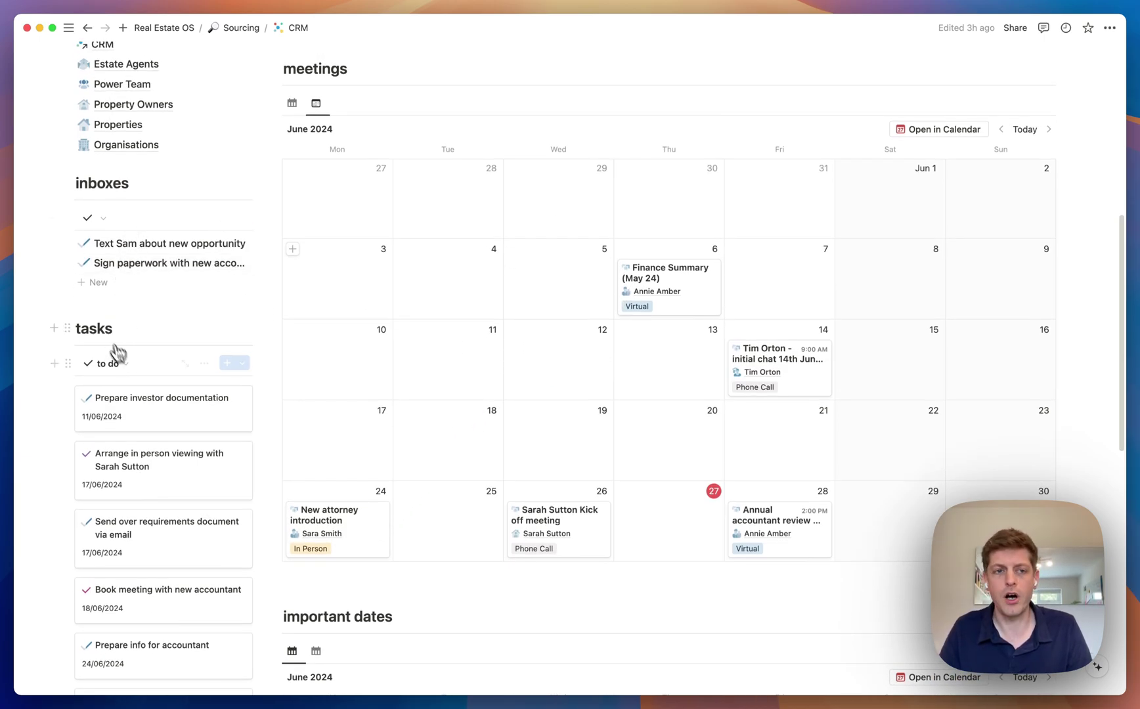
Switch the inboxes list to its meeting inbox and look at the details of the meeting about future opportunities.
scroll(119, 356, up, 10)
scroll(136, 381, down, 4)
mouse_move(103, 377)
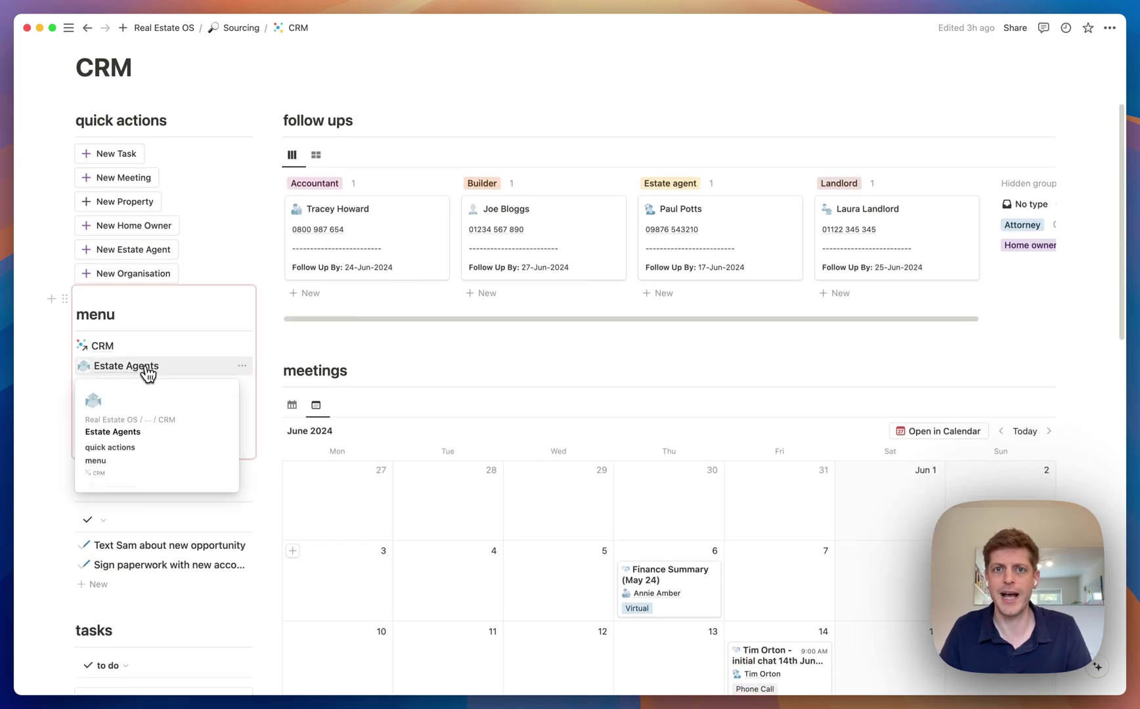
scroll(204, 440, down, 4)
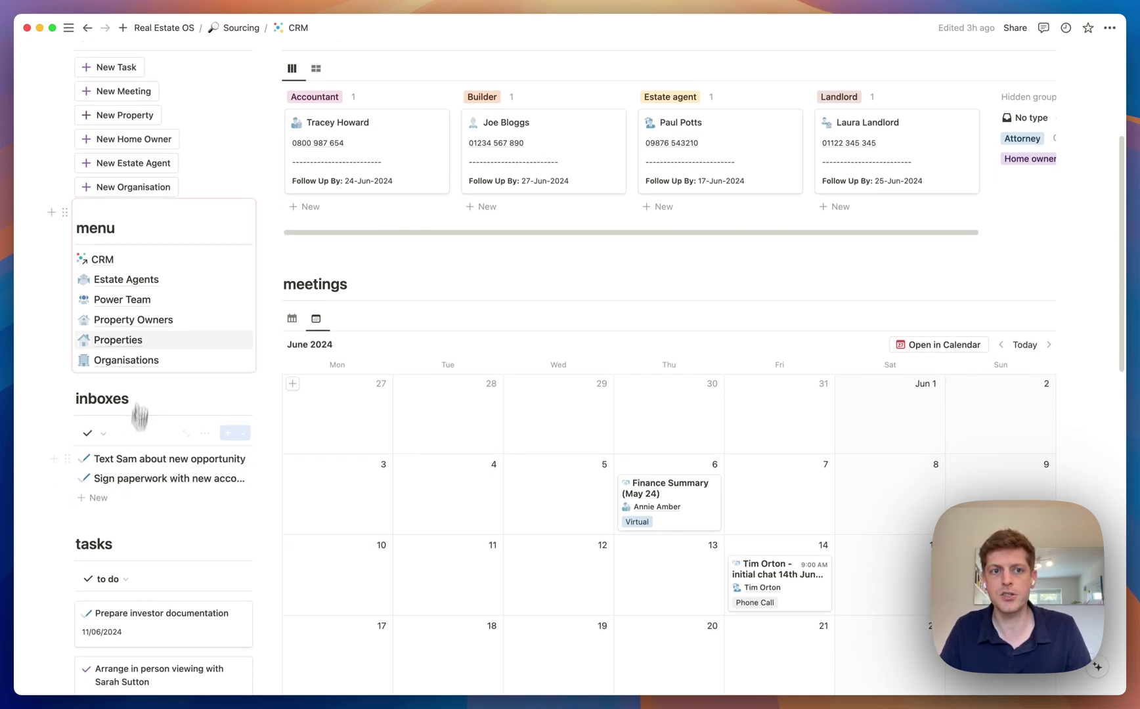
scroll(210, 286, down, 4)
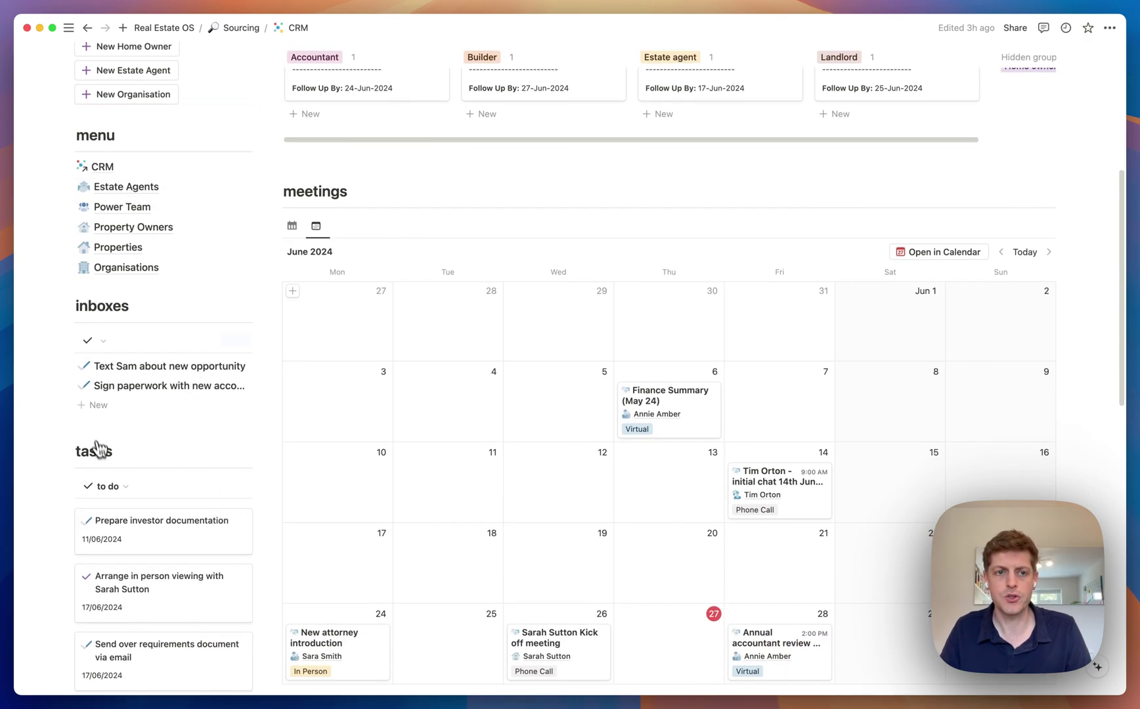
click(87, 340)
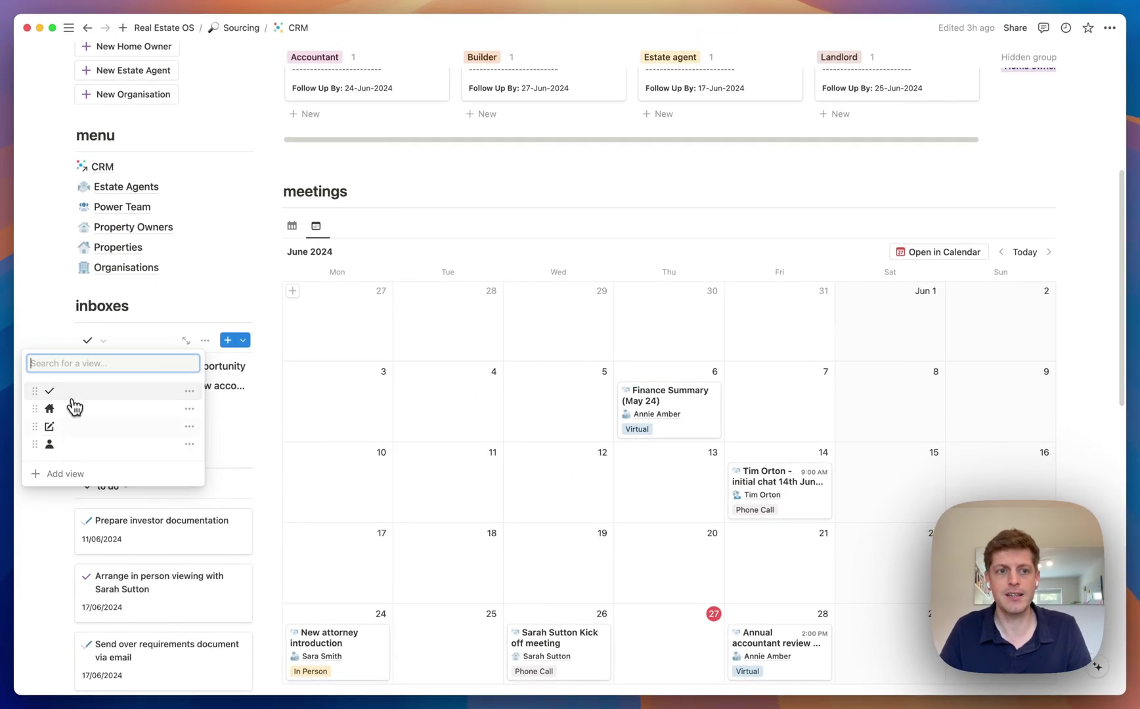
click(58, 427)
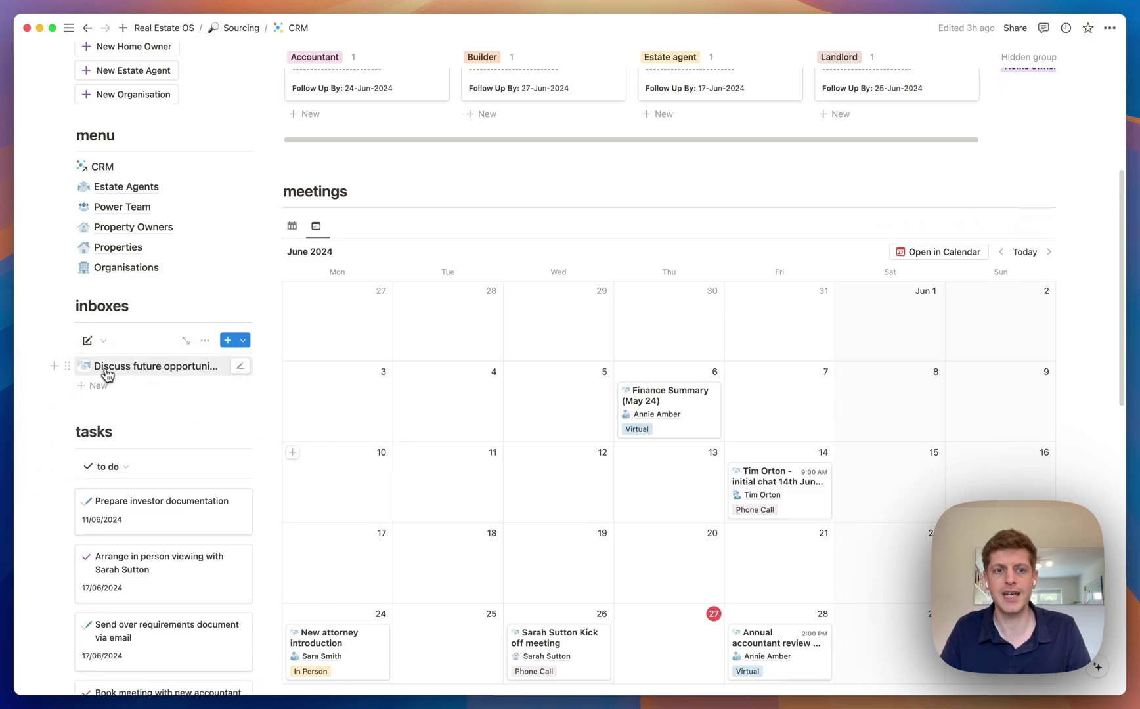
click(107, 373)
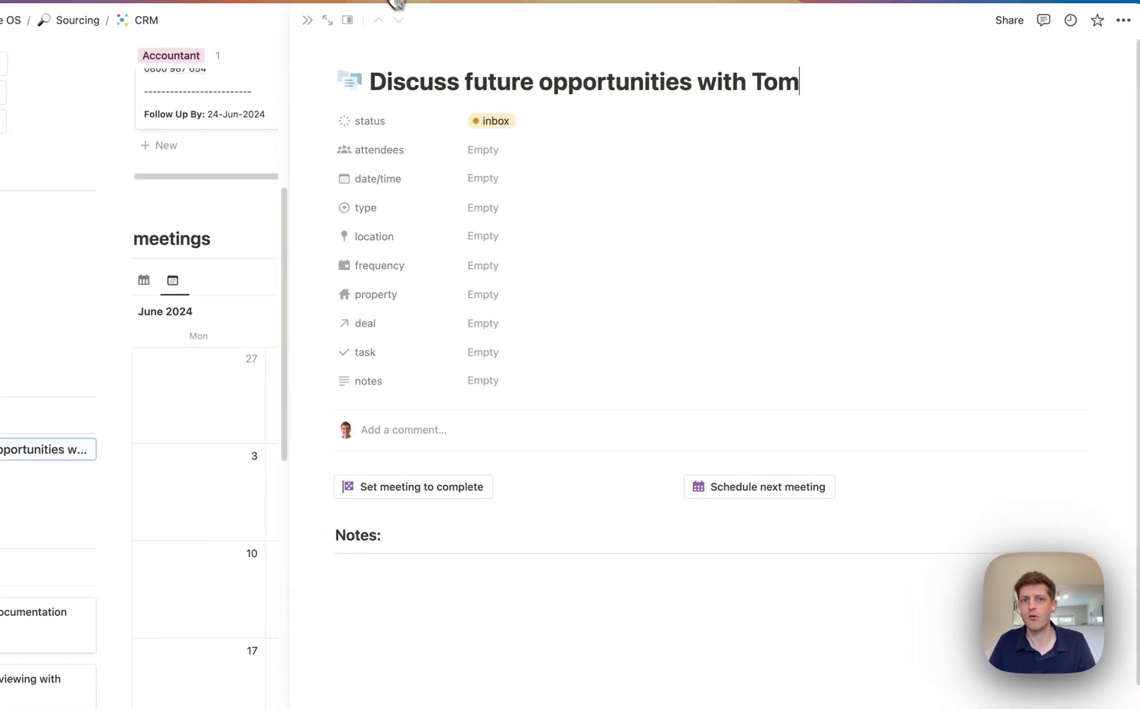
click(306, 21)
Review the to do tasks with their due dates and the important dates calendar on the CRM page.
scroll(473, 315, down, 10)
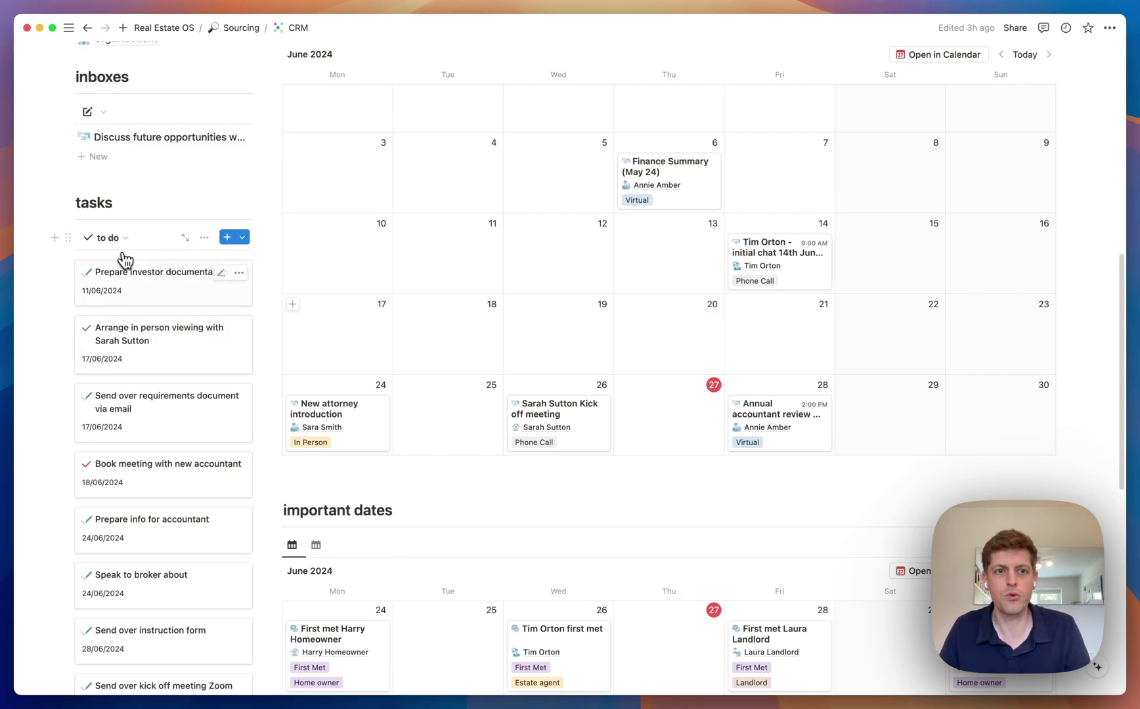
scroll(127, 529, down, 3)
scroll(86, 368, up, 5)
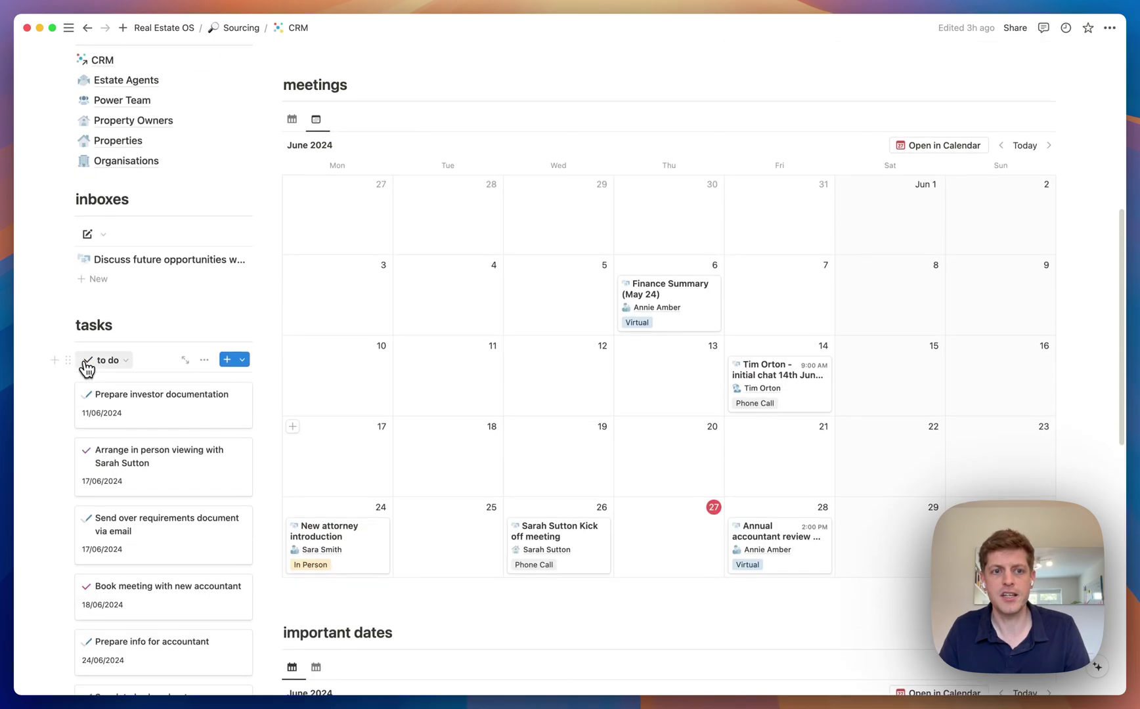
scroll(135, 418, down, 2)
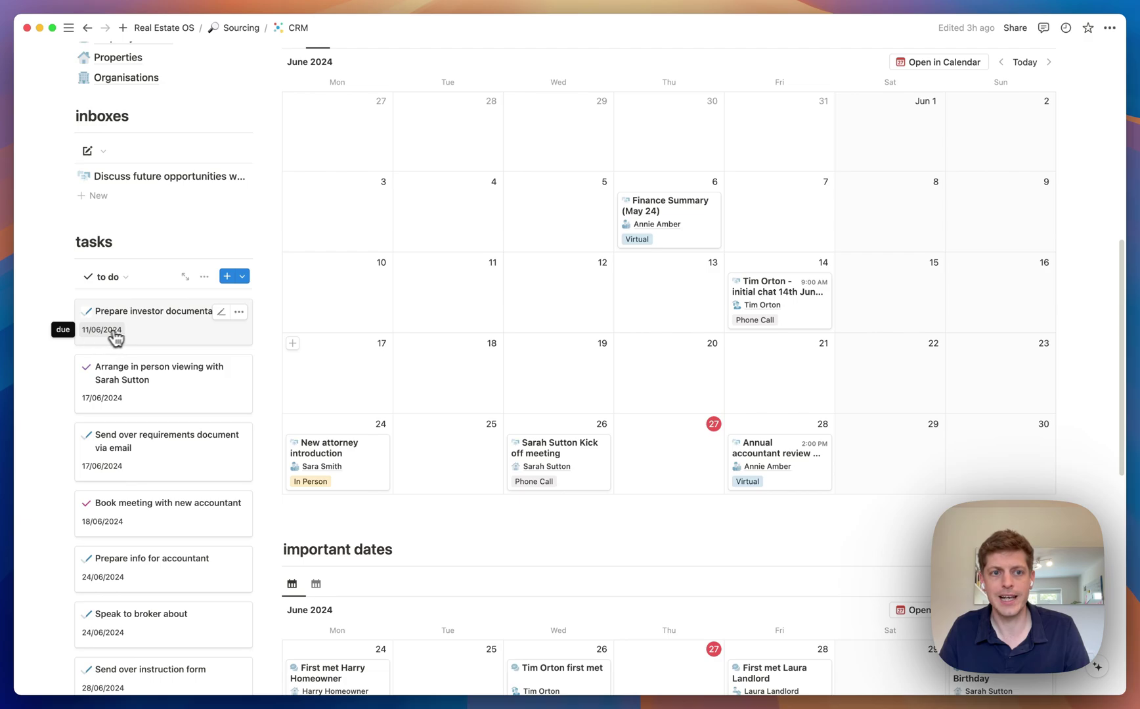
scroll(114, 337, down, 6)
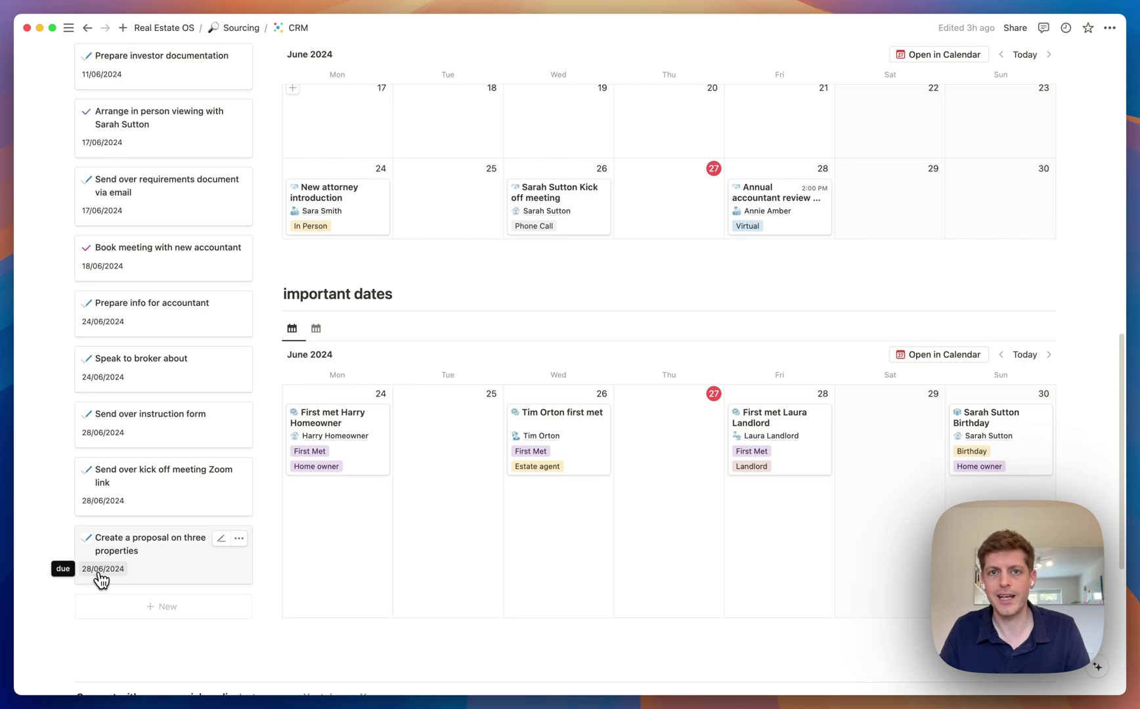
scroll(102, 571, down, 6)
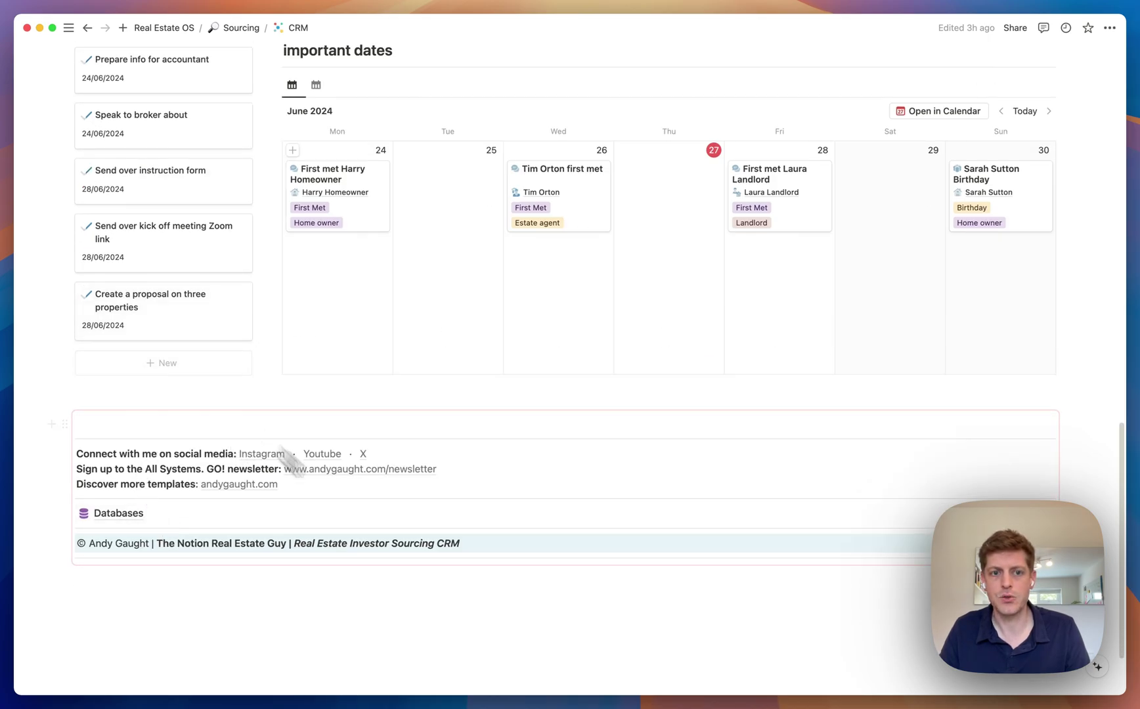
Open the Databases page and look over its Core and Bonus databases.
click(137, 516)
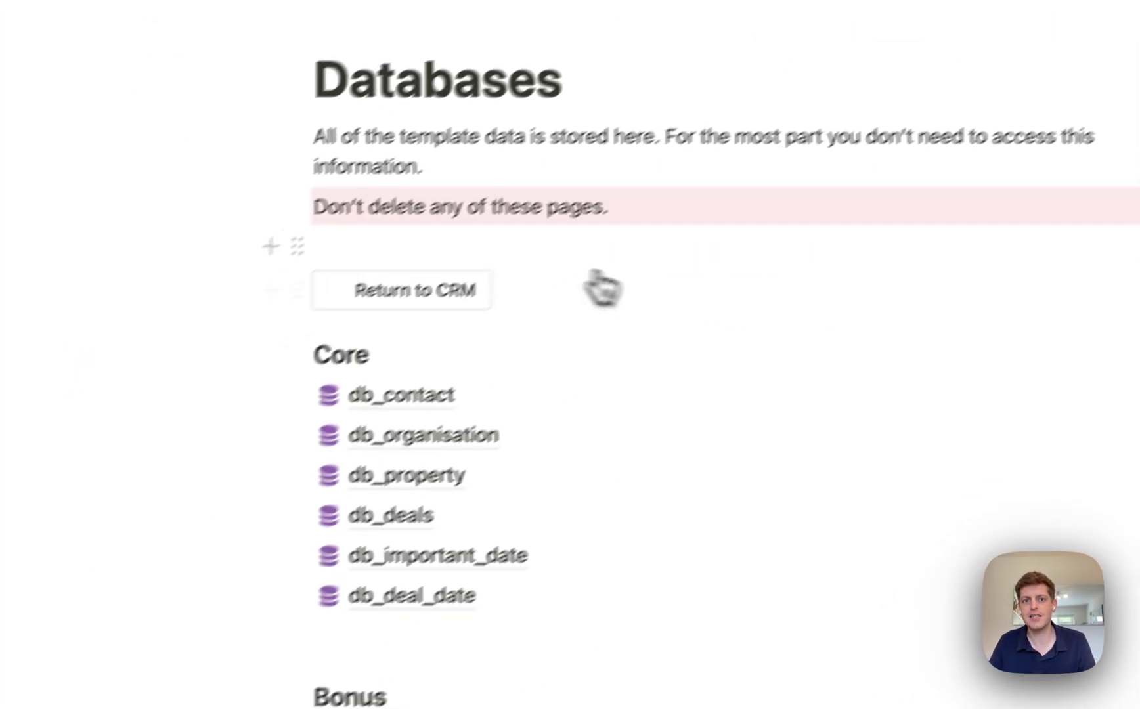
mouse_move(408, 393)
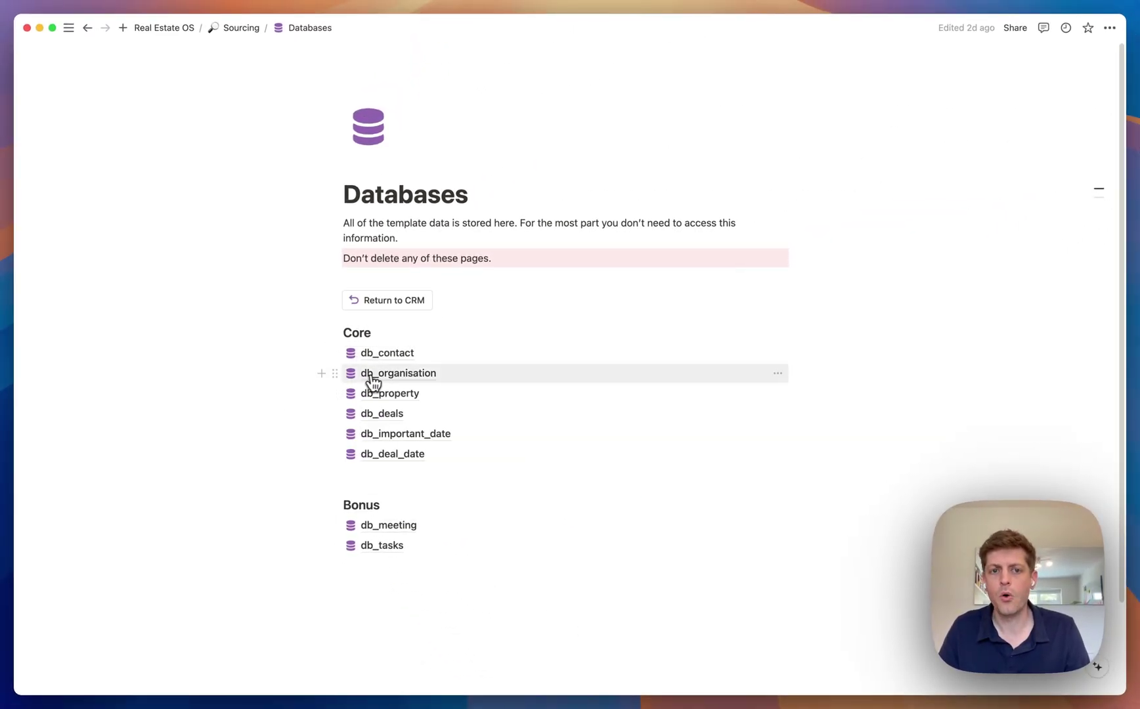
mouse_move(378, 381)
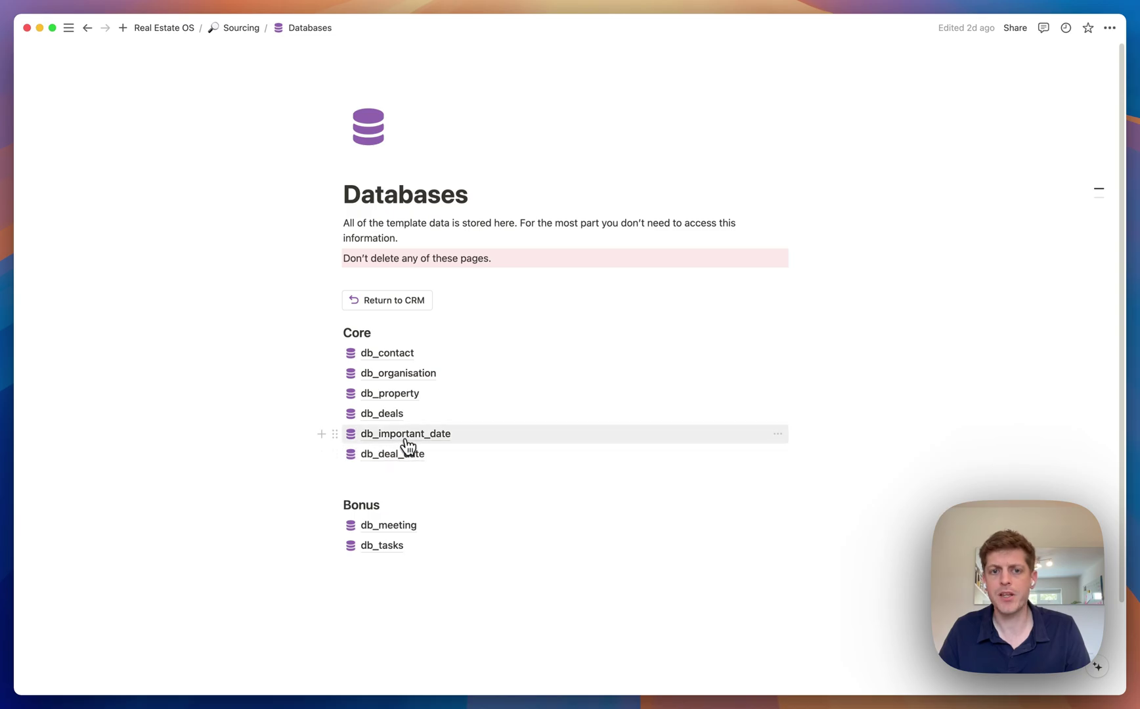
mouse_move(407, 442)
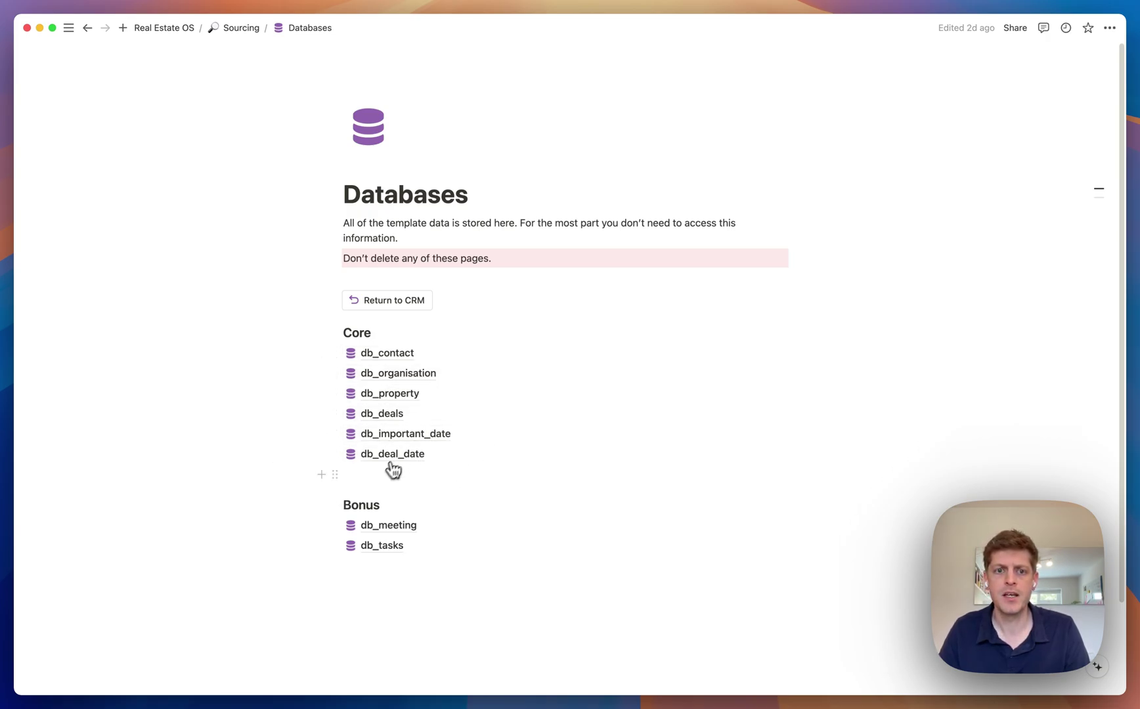
mouse_move(394, 530)
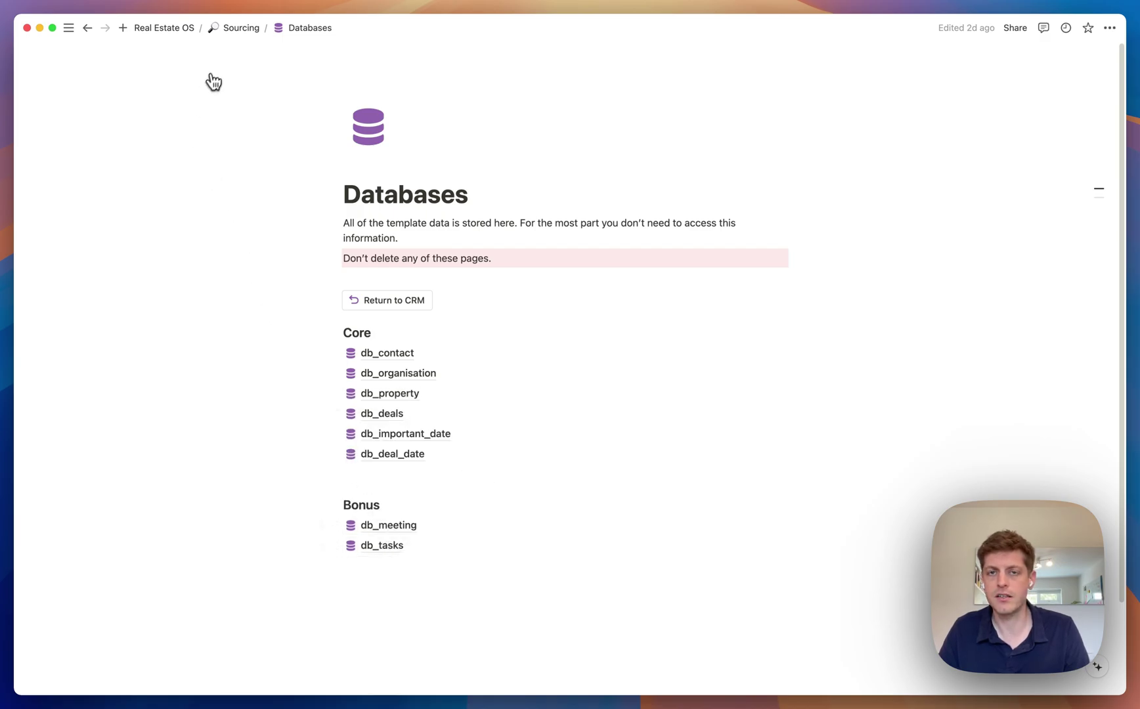
Go back to the CRM page by way of Sourcing and open its Estate Agents page.
click(241, 27)
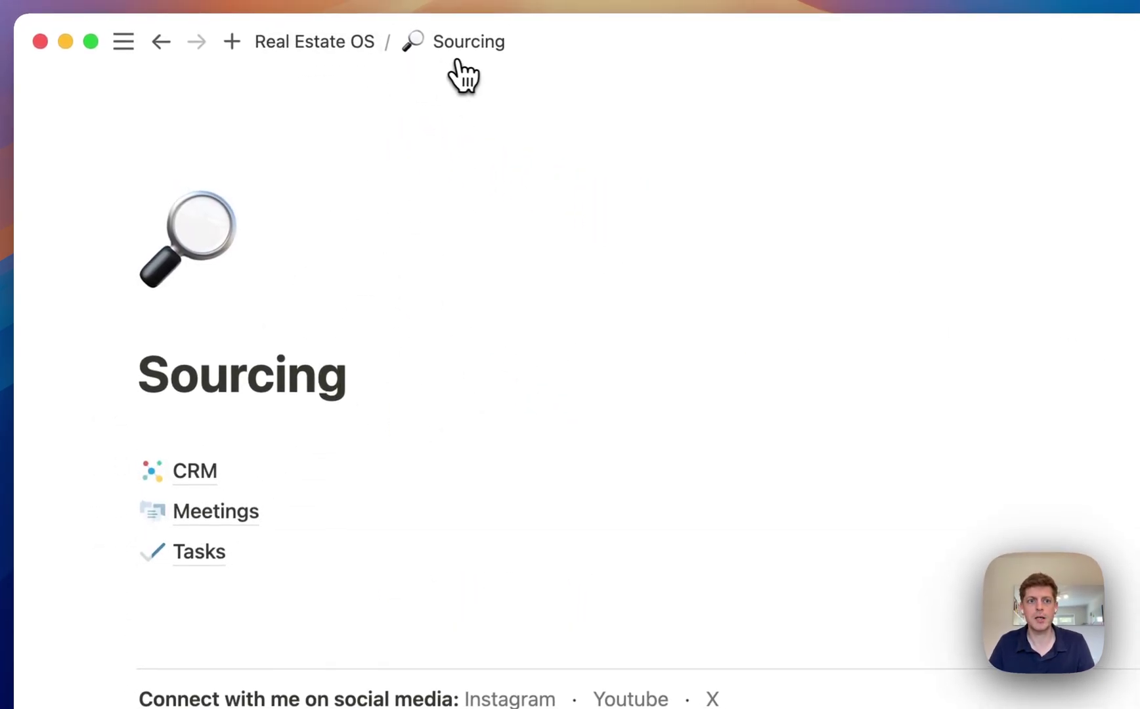
click(194, 478)
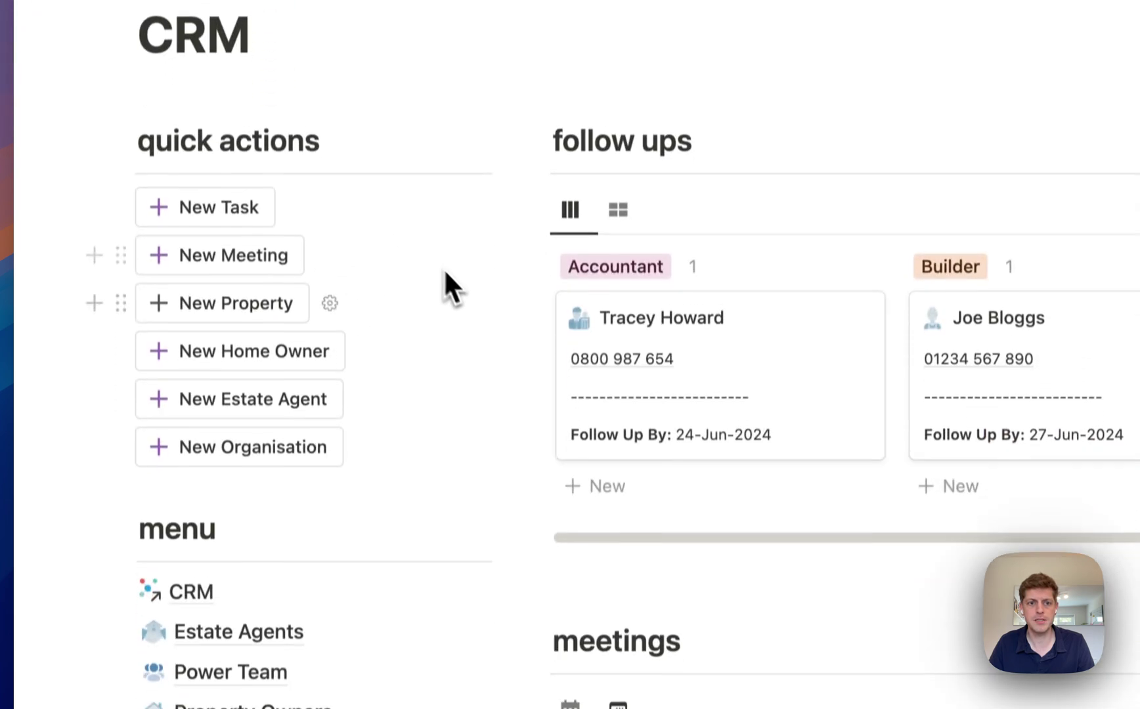
scroll(460, 289, down, 1)
scroll(241, 407, down, 5)
click(200, 377)
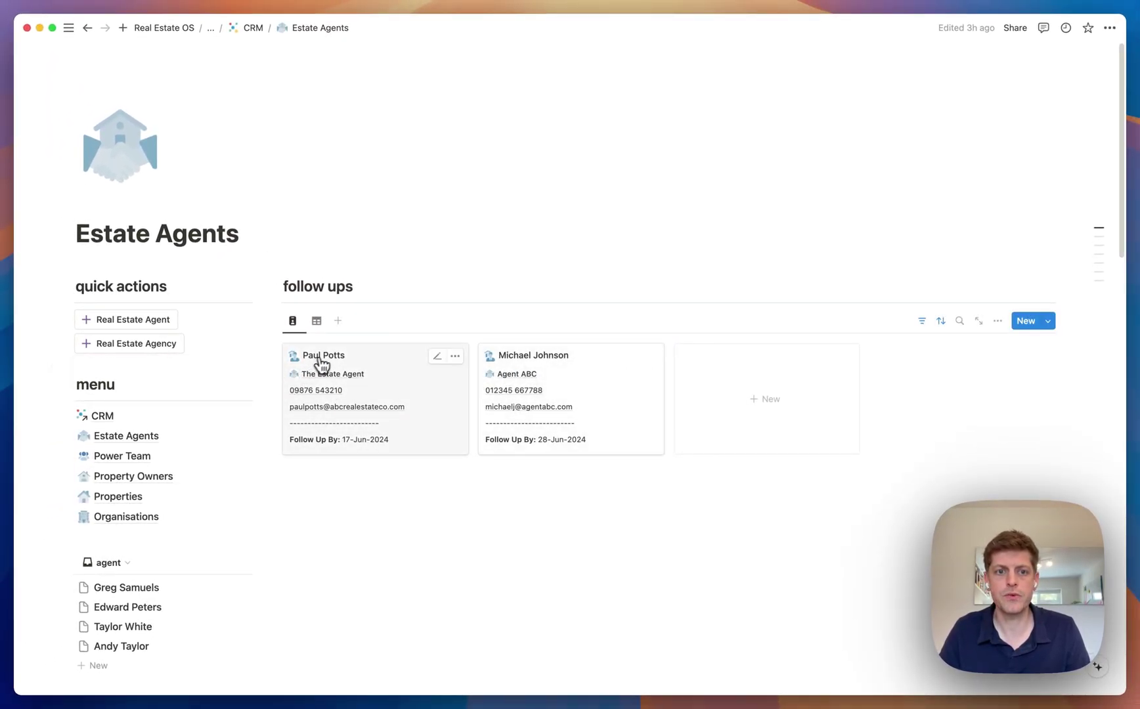
Open the follow-up contact from The Estate Agent and examine the record's properties and available rating options.
click(410, 372)
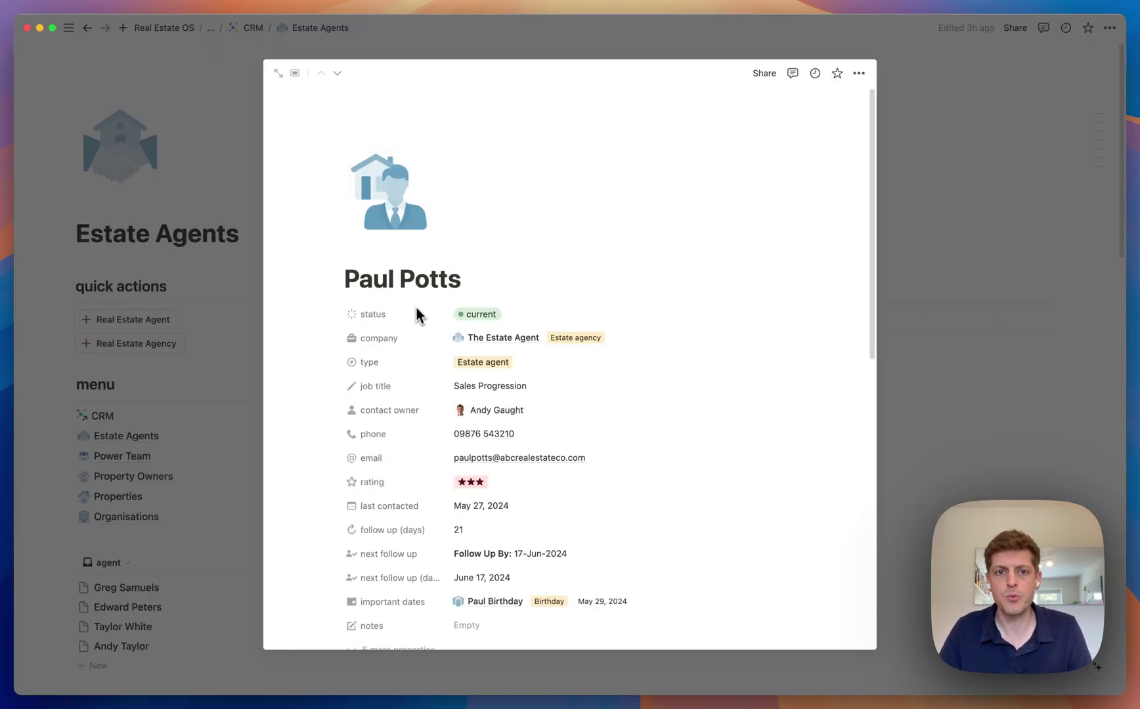
click(384, 273)
scroll(341, 335, down, 1)
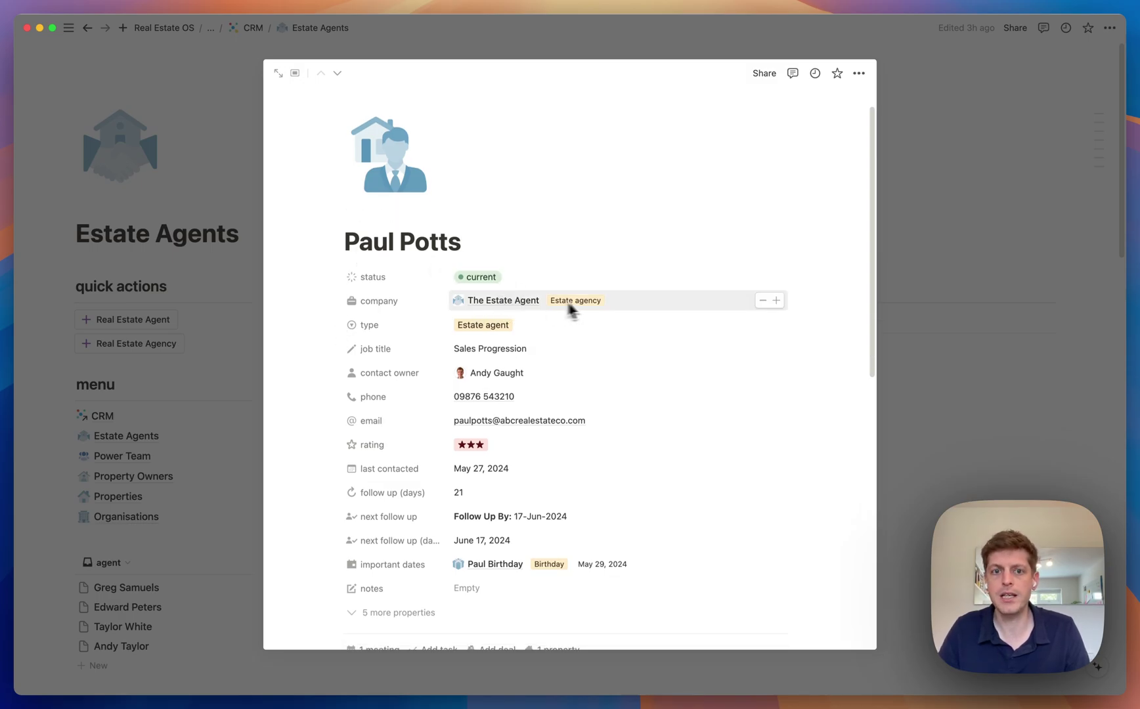
scroll(519, 331, down, 1)
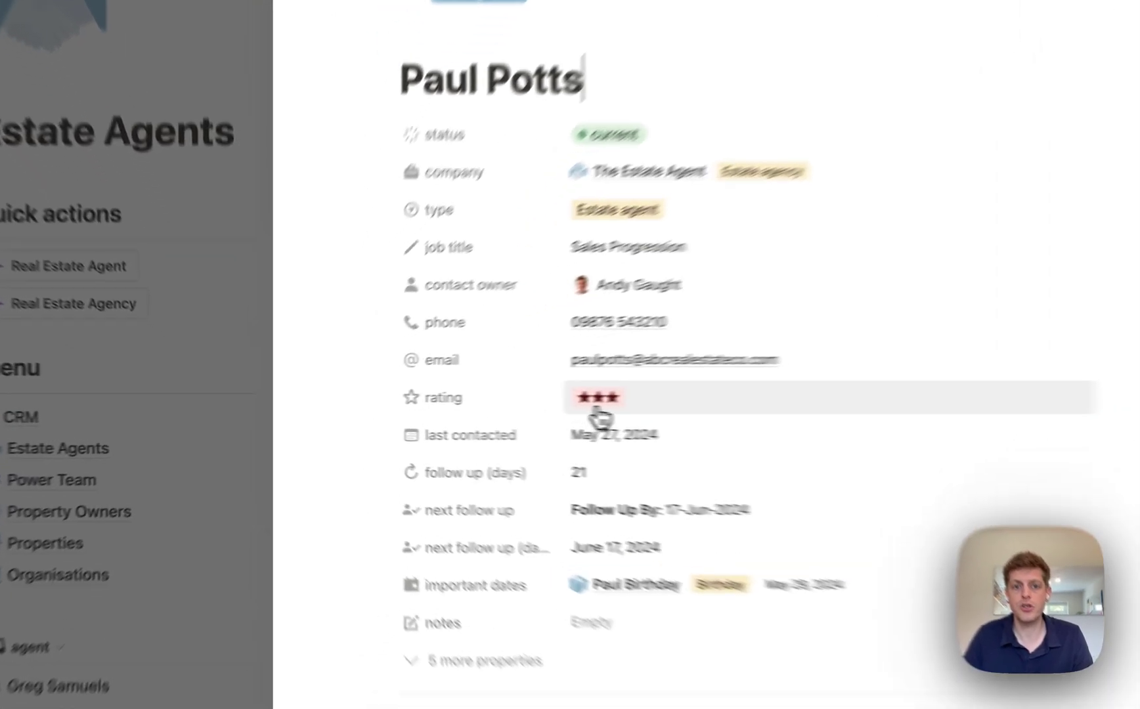
click(471, 404)
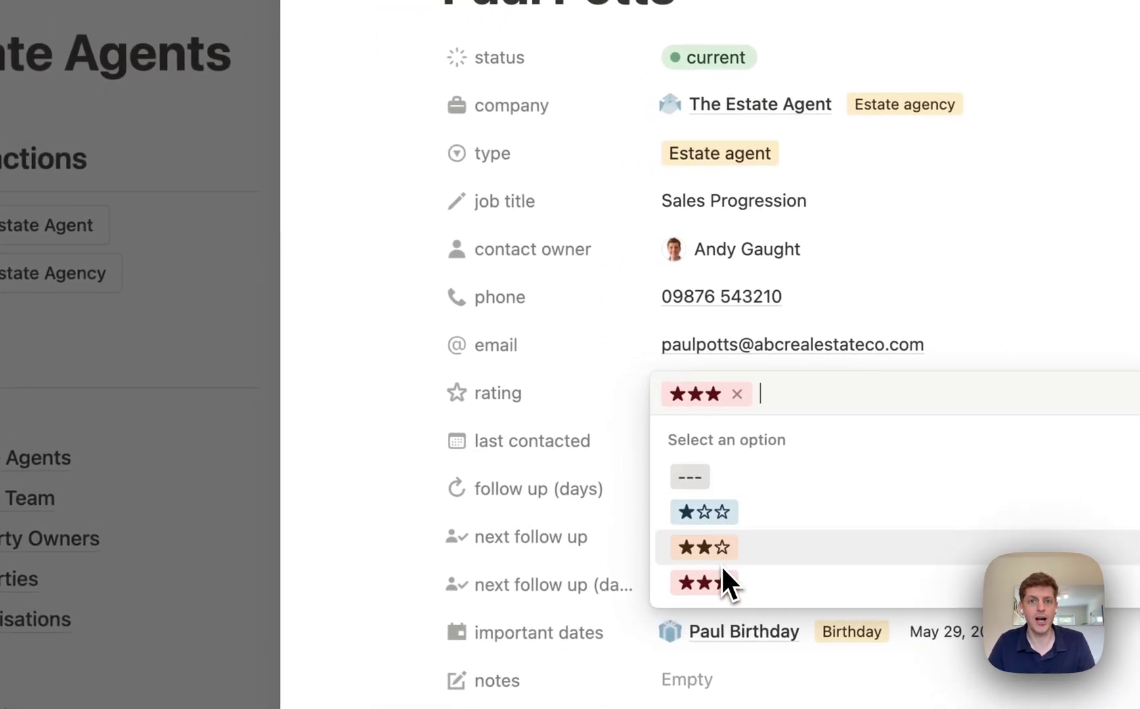
click(418, 486)
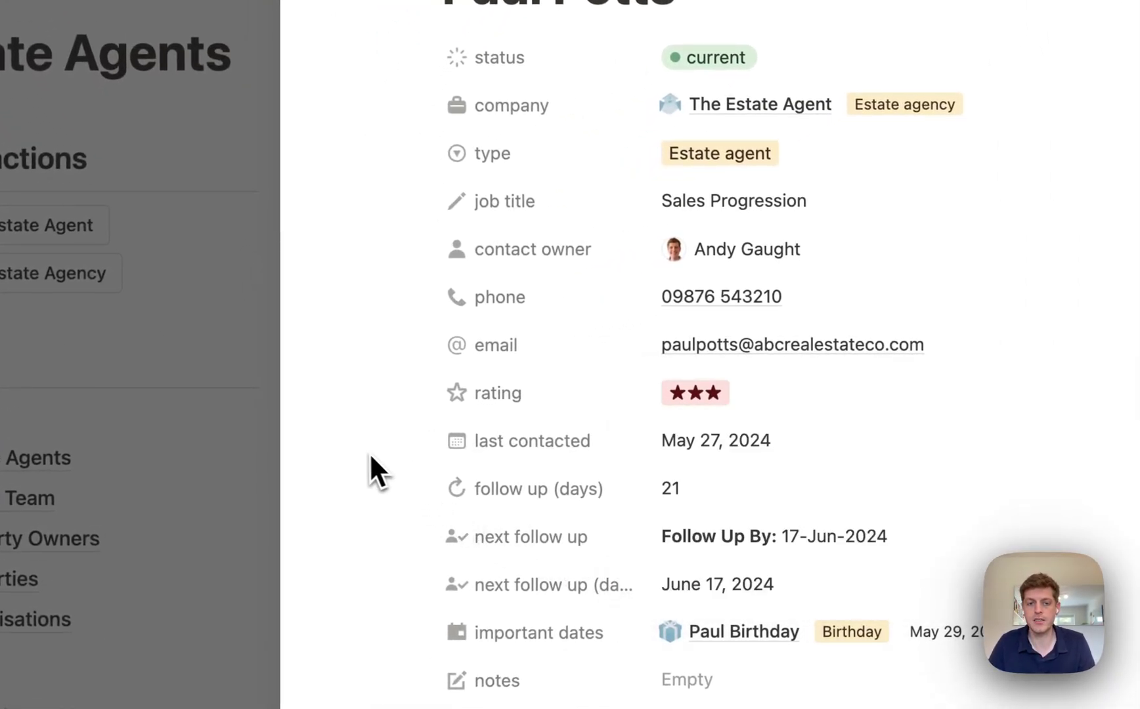
Try a follow up interval of 30 days on the contact record, then restore it to 21 days.
scroll(368, 430, down, 5)
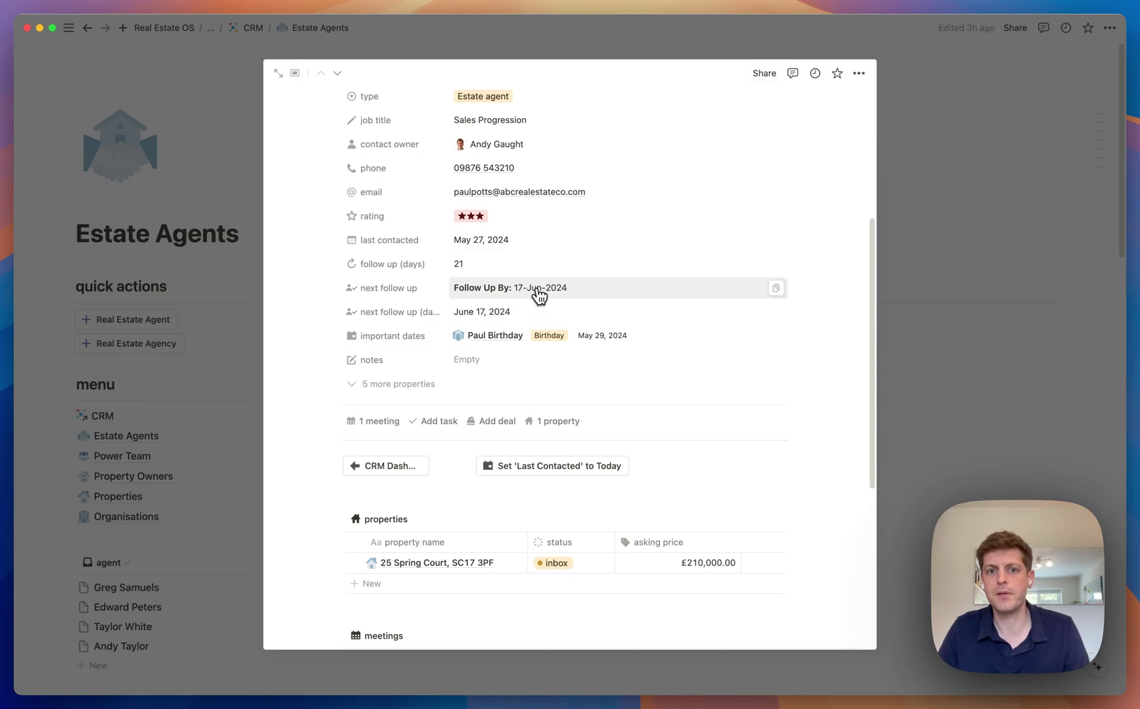
click(511, 266)
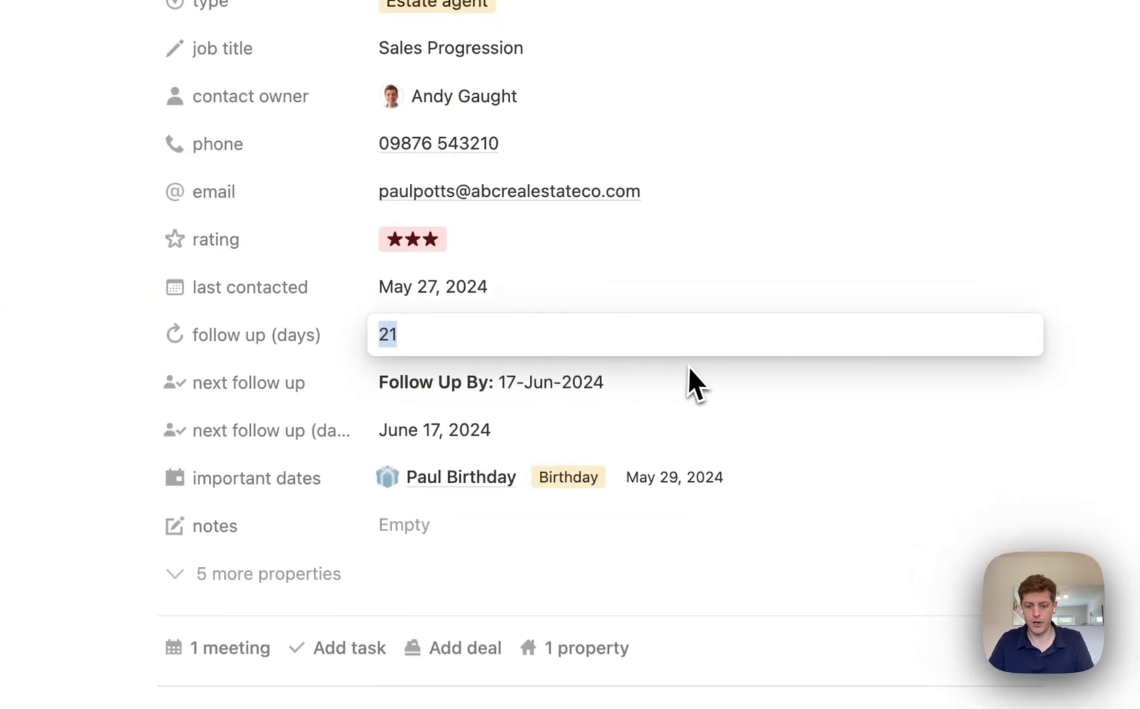
text(30)
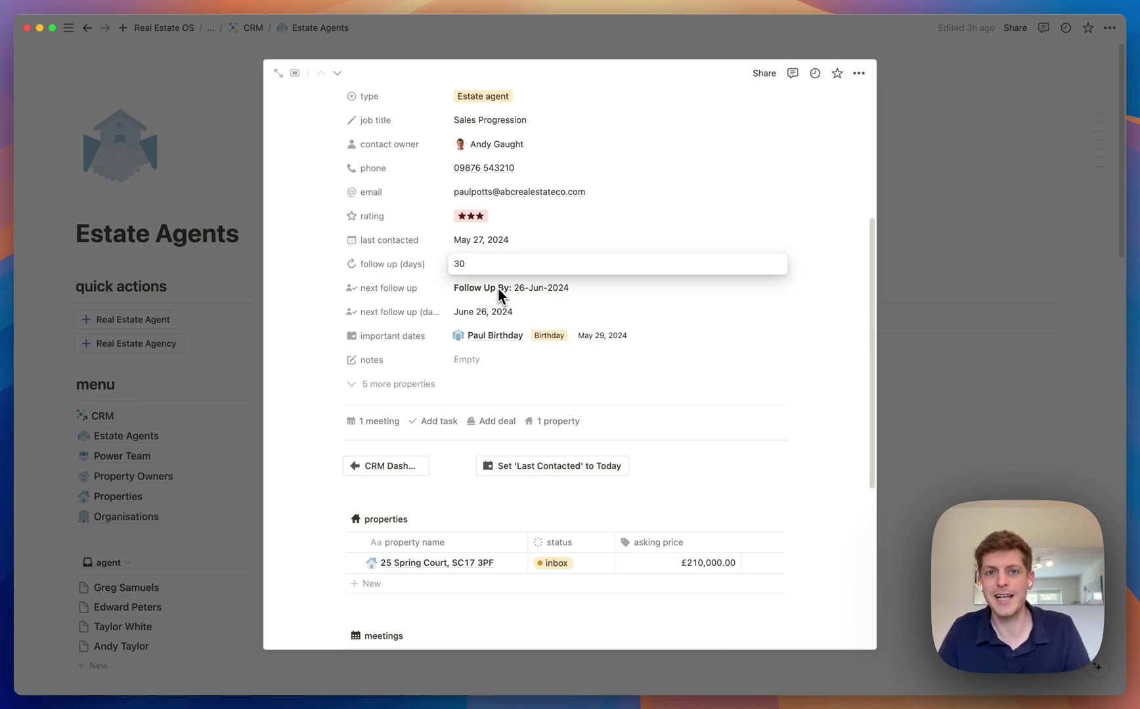
key(BackSpace)
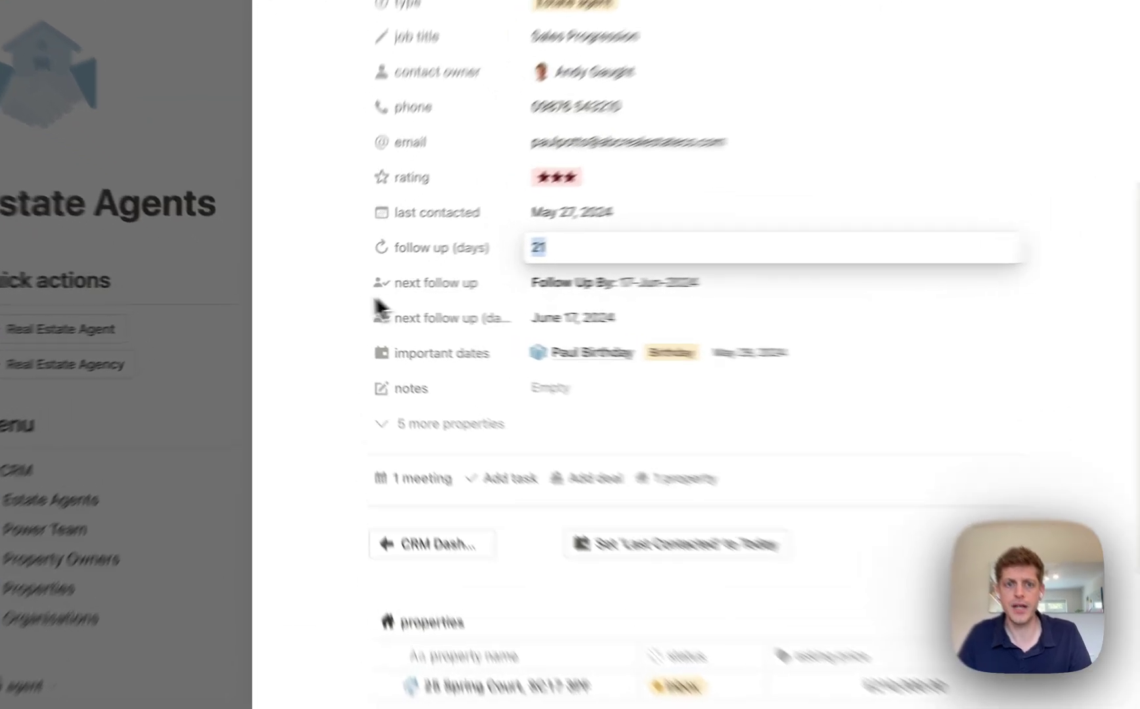
key(Return)
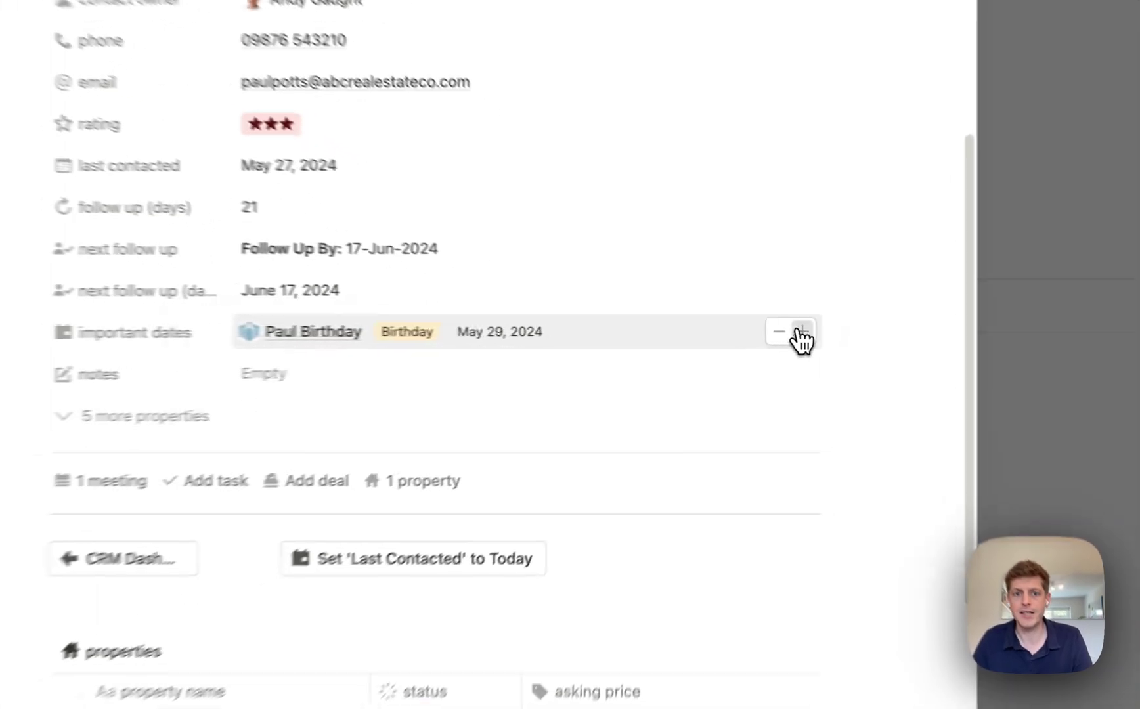
Search the contact's linkable important dates for "First", then clear the search without linking anything.
click(777, 333)
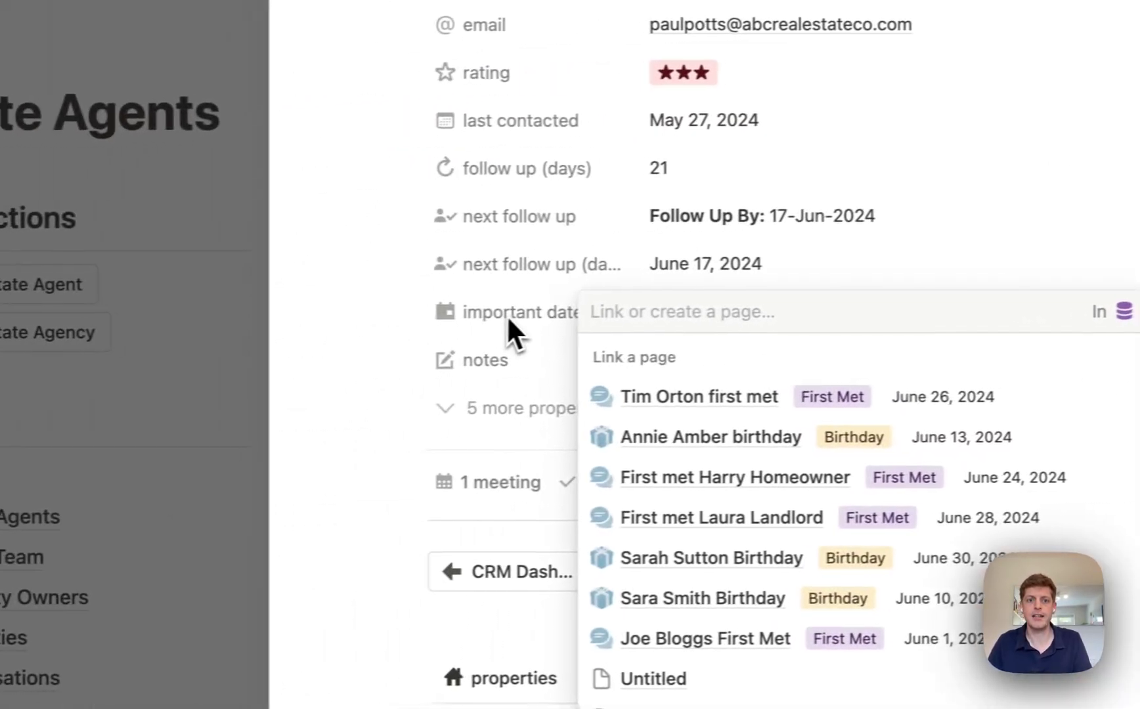
text(First)
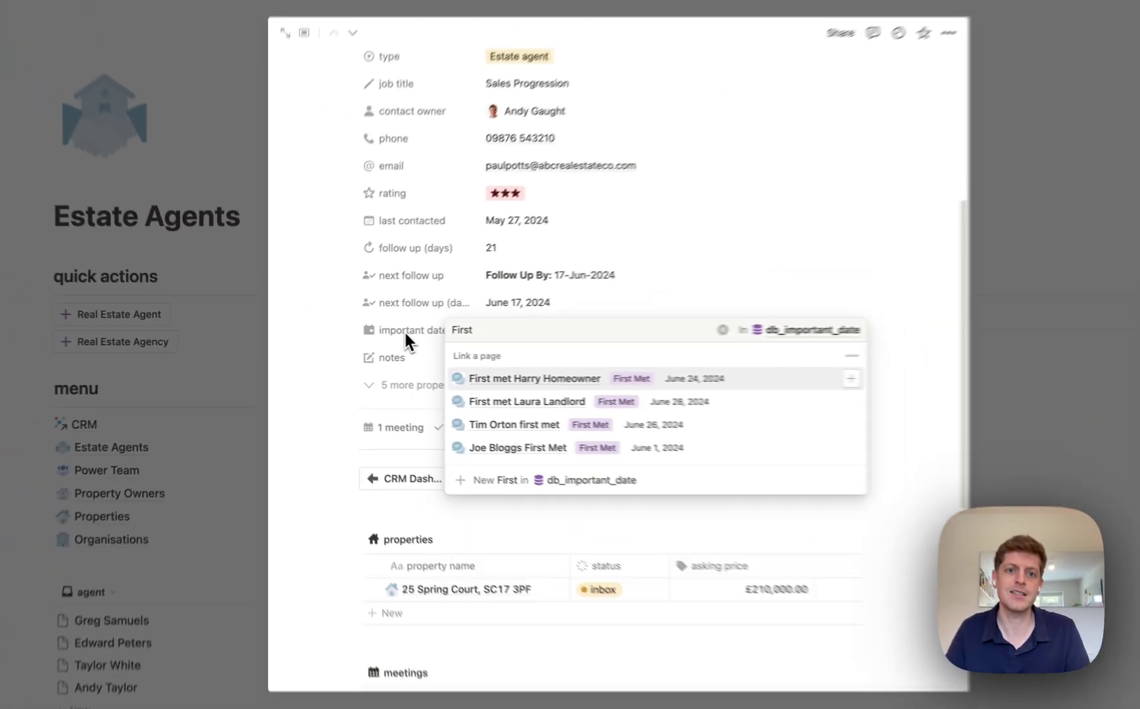
key(super+a)
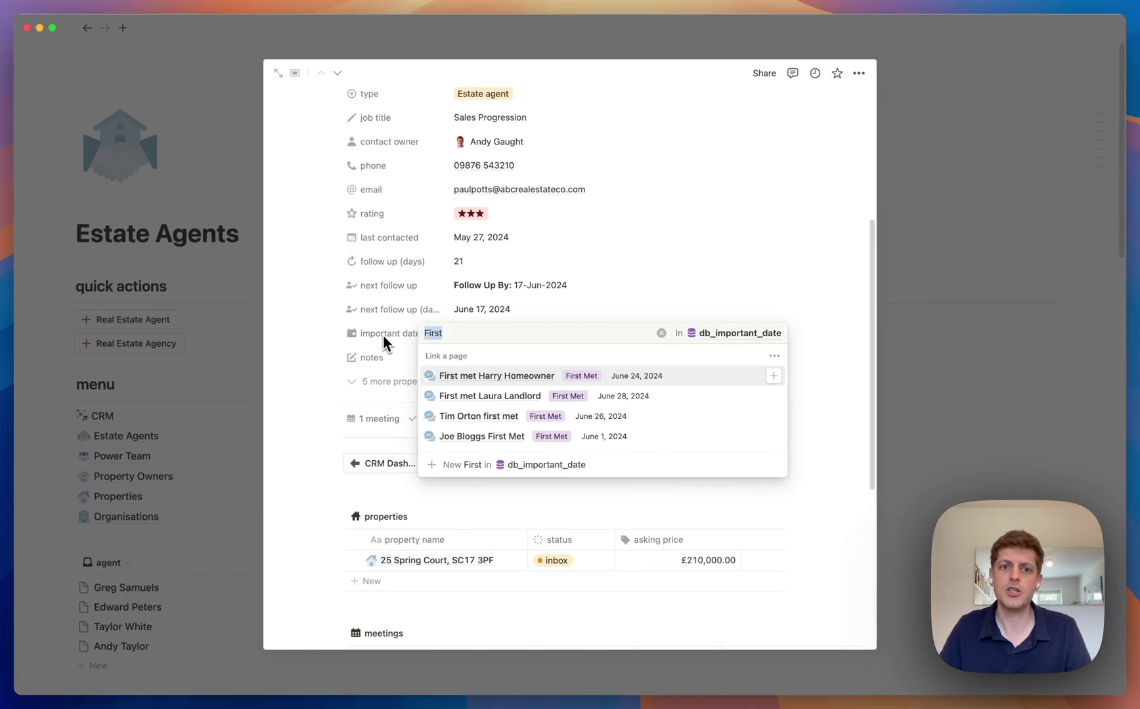
key(BackSpace)
key(Return)
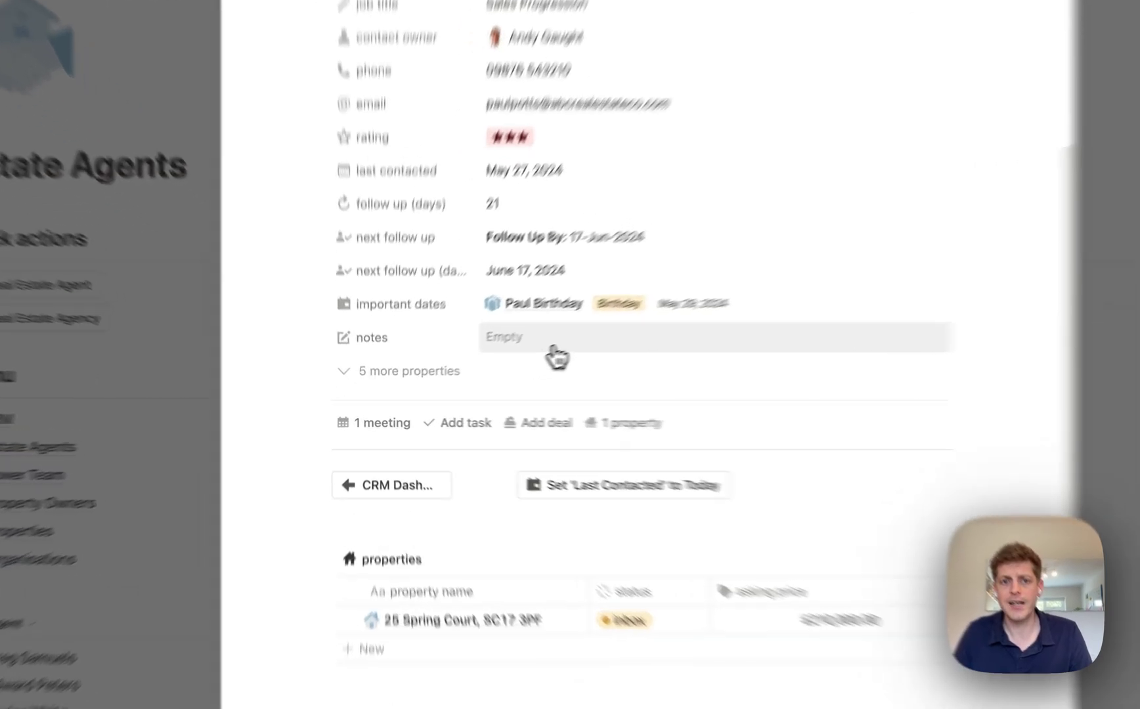
Enter "Great agent" in the contact's notes and expand the record's hidden properties.
click(553, 348)
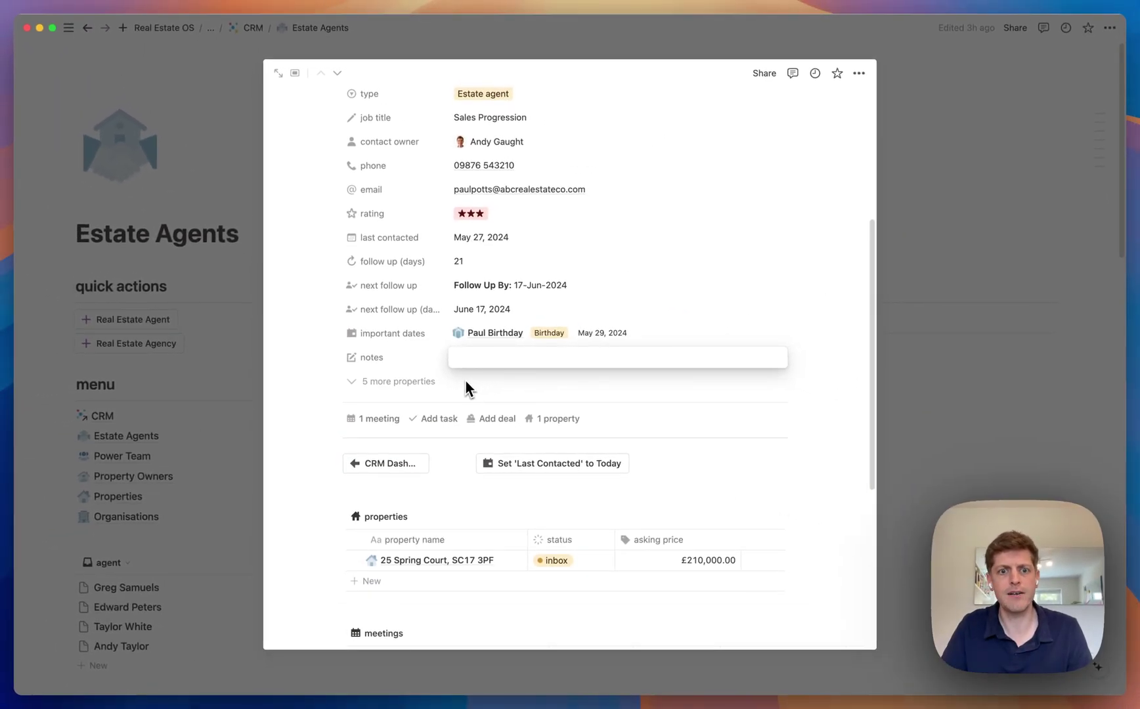
text(Great agent)
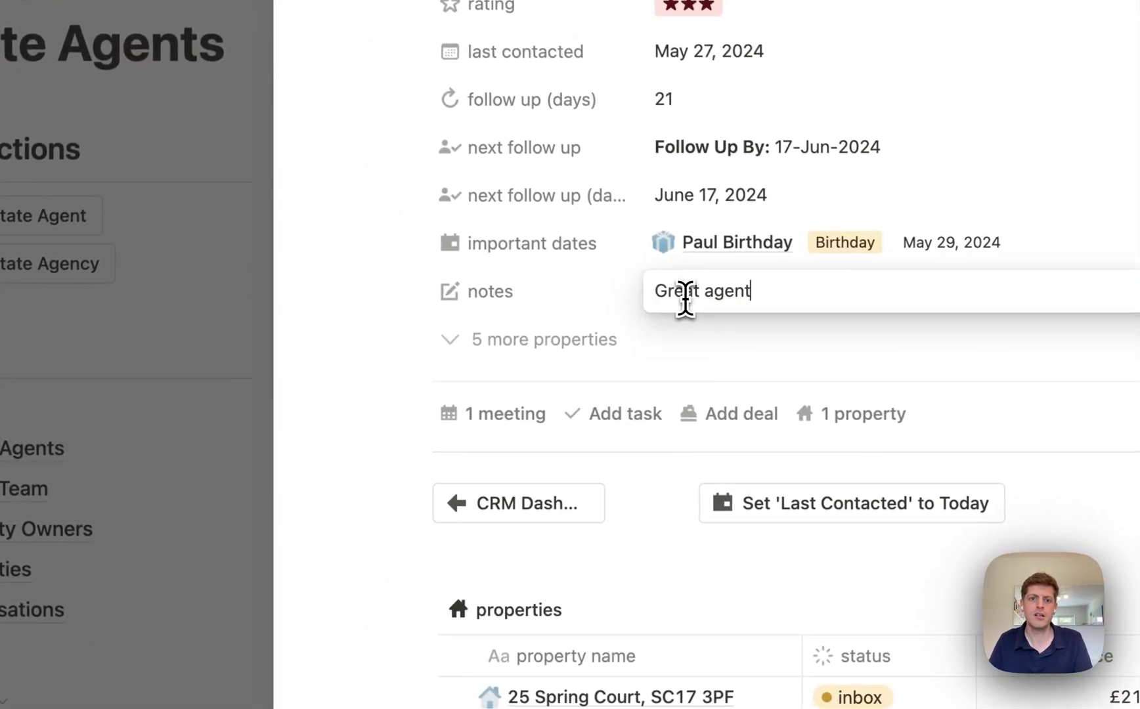
click(381, 450)
click(460, 345)
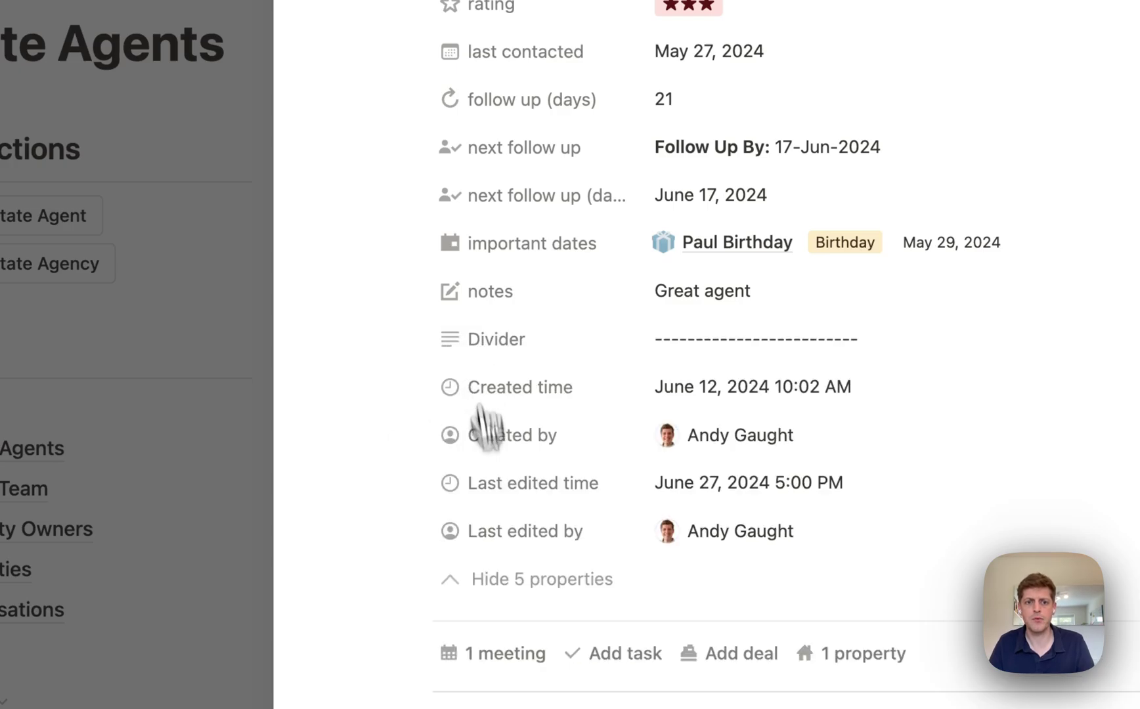
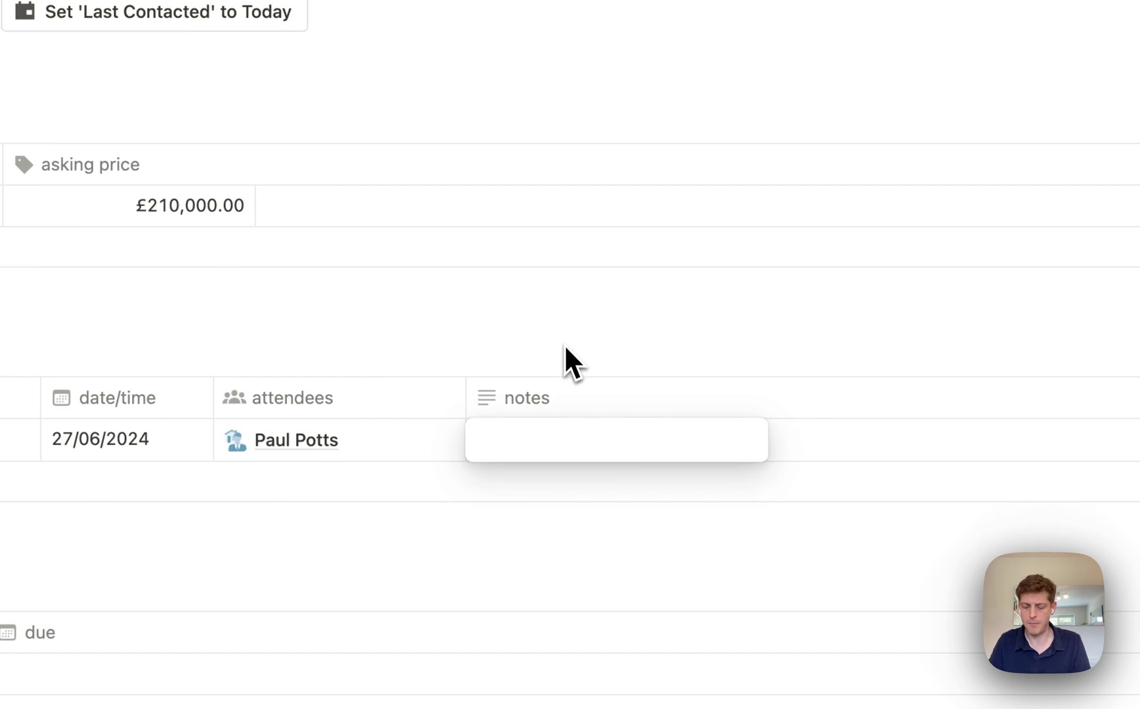
Try the note "Updated on chruch" on the catch-up meeting, then clear the note.
text(Updated on chruch)
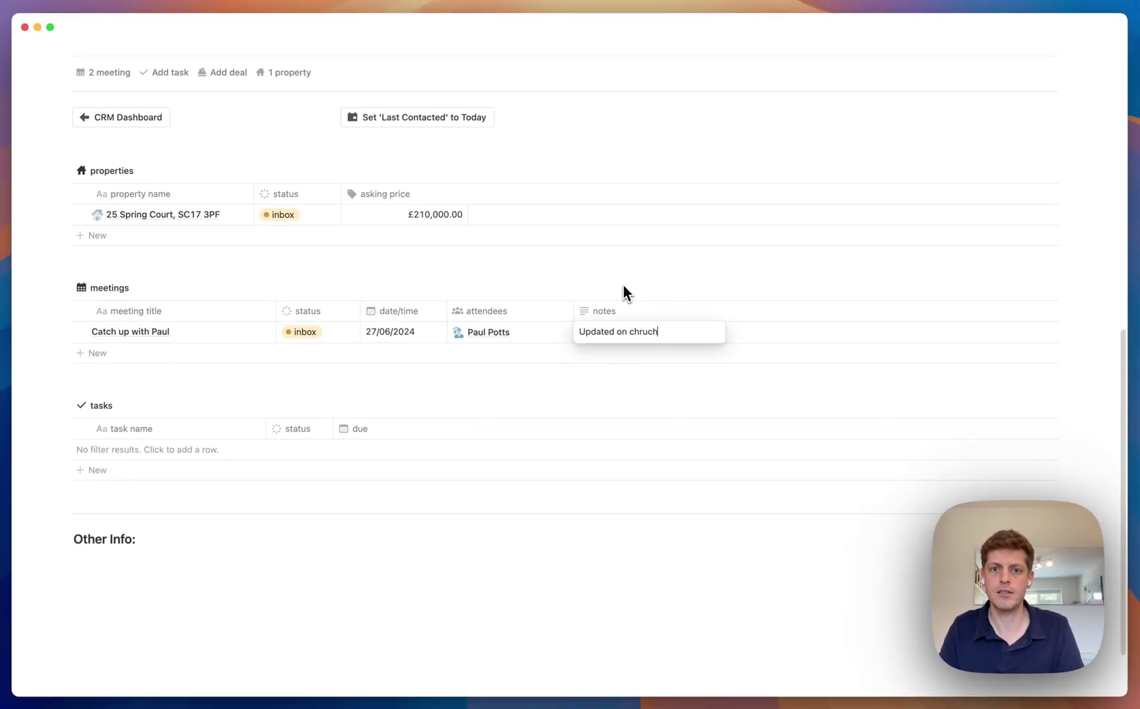
key(BackSpace)
key(BackSpace)
key(BackSpace)
key(BackSpace)
key(super+BackSpace)
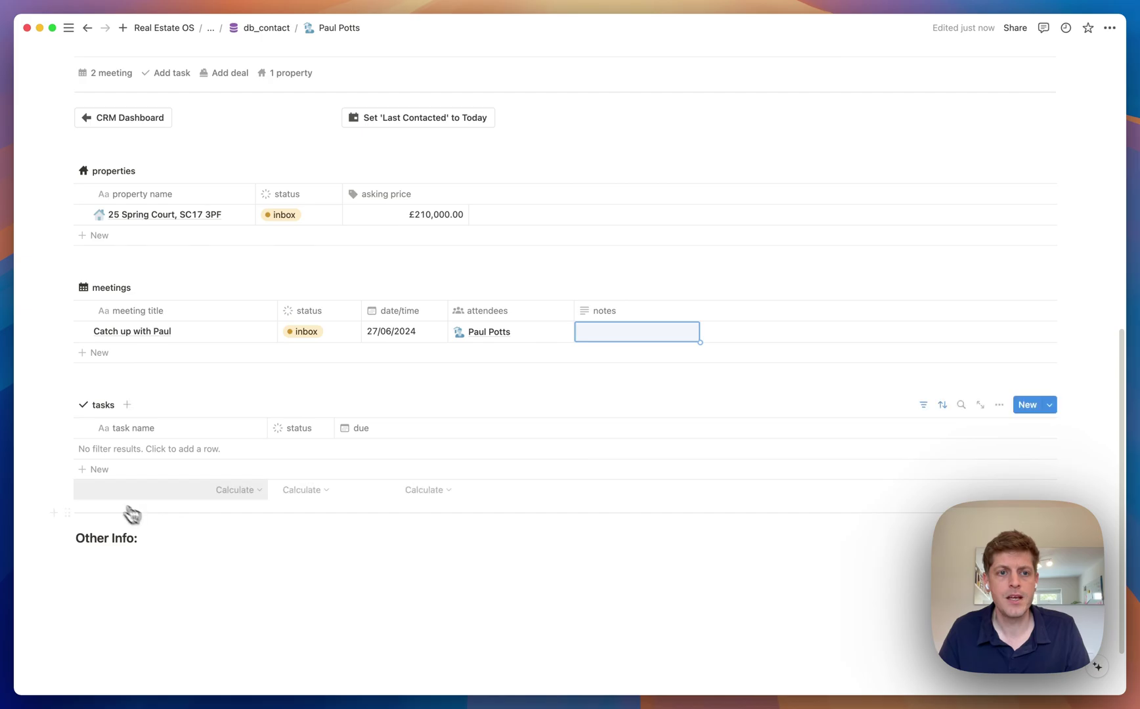
Add a task named "Send over proof of funds" to the contact's tasks table.
click(105, 469)
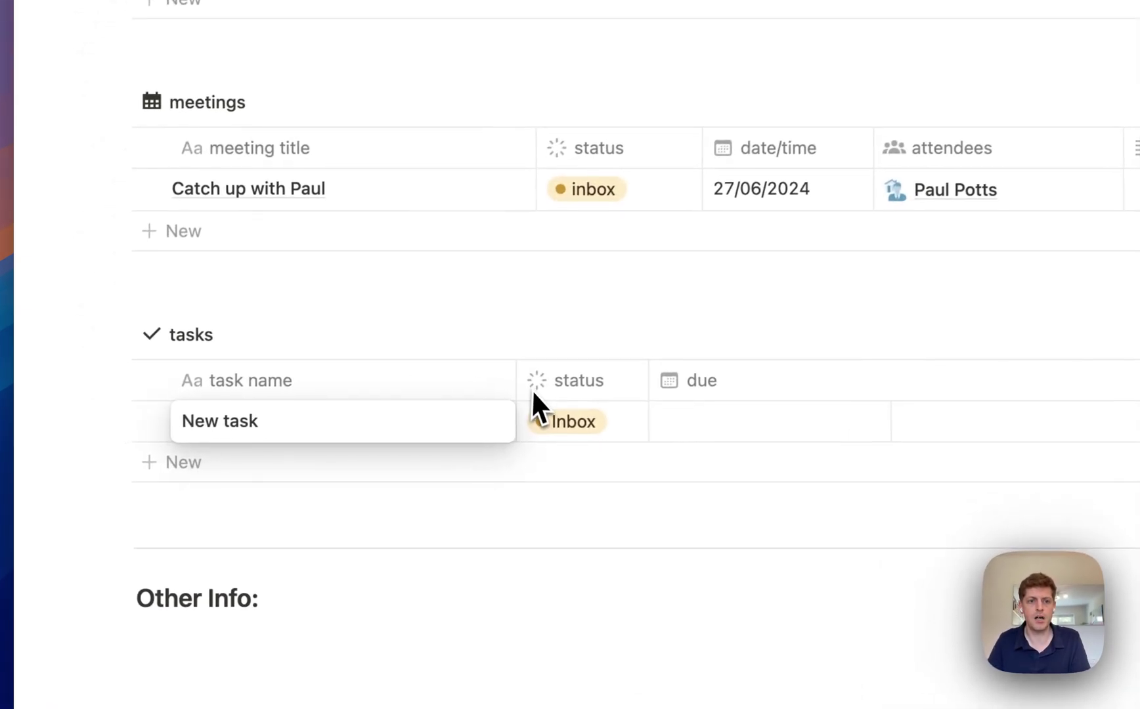
key(super+a)
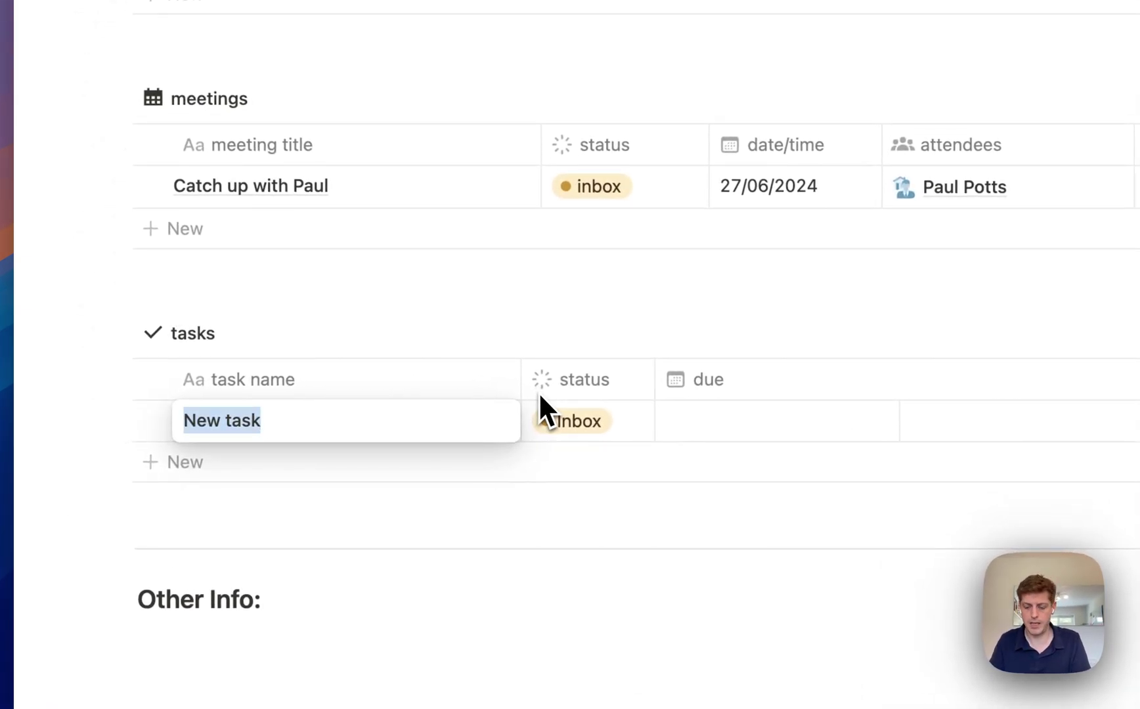
text(Send over proo)
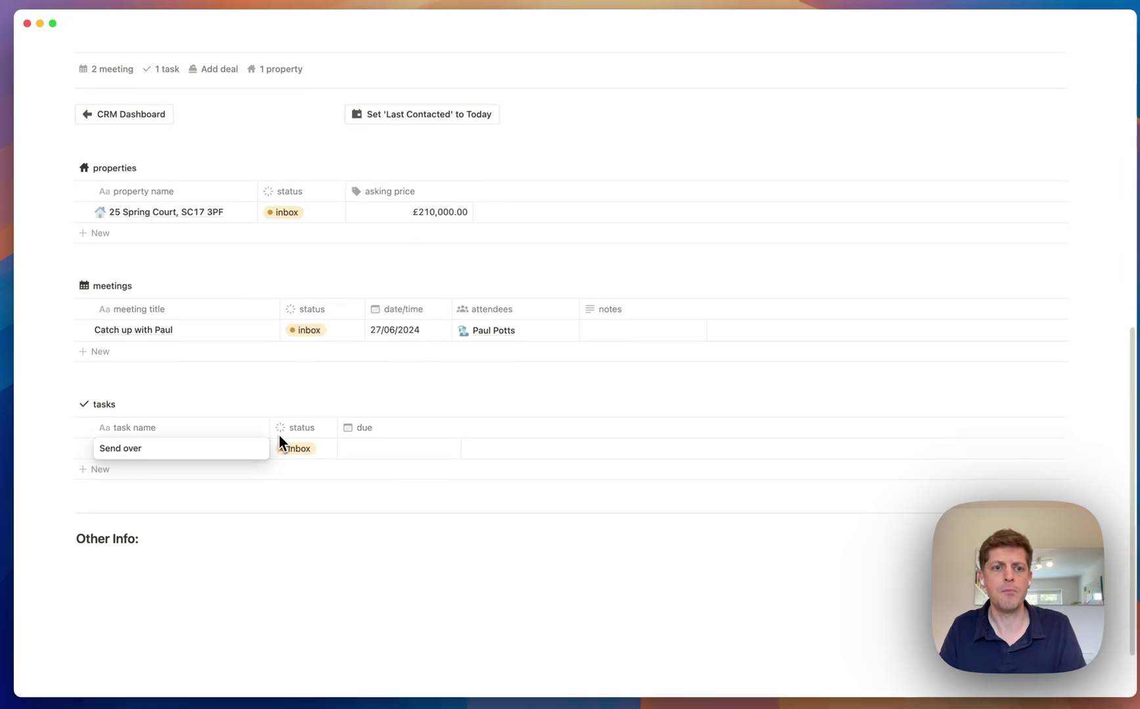
text(f of funds)
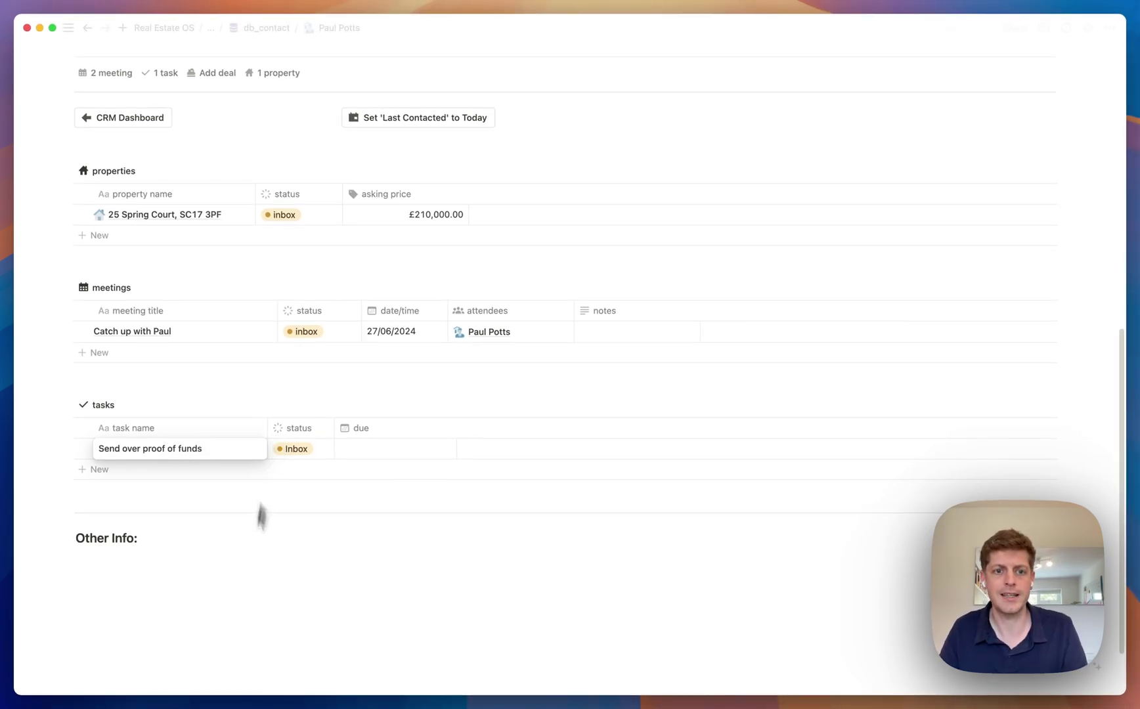
key(Escape)
Set the proof of funds task to In progress, due 28/06/2024, and widen the tasks table's status column.
click(505, 246)
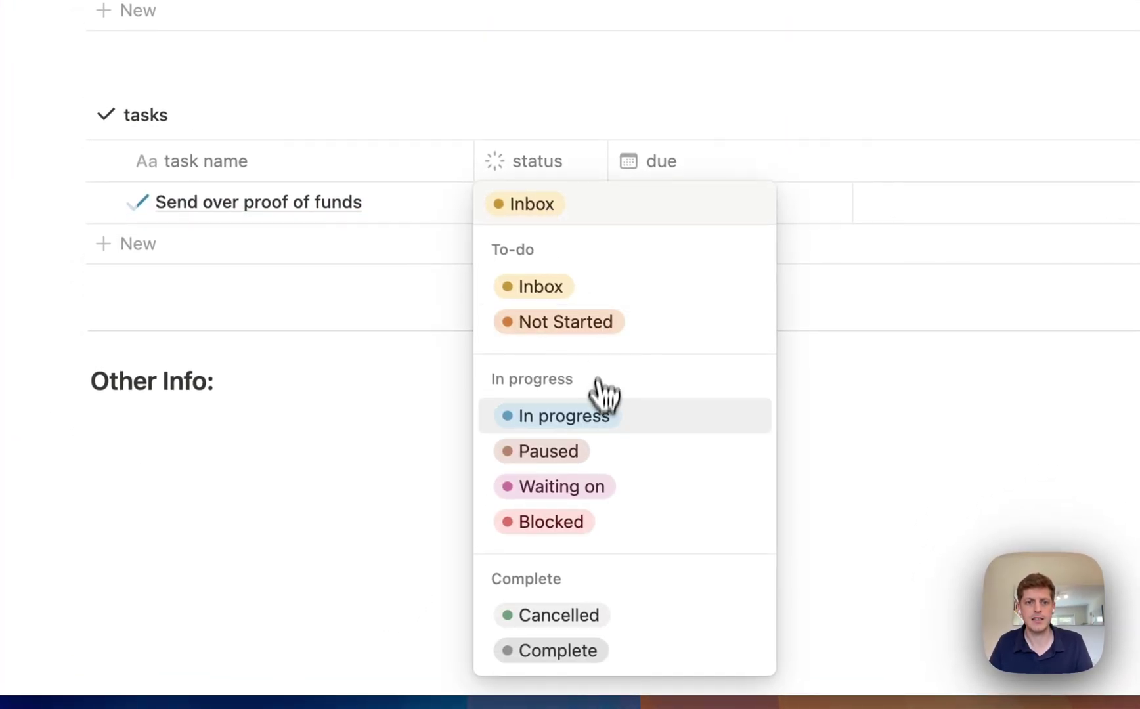
click(553, 439)
click(650, 207)
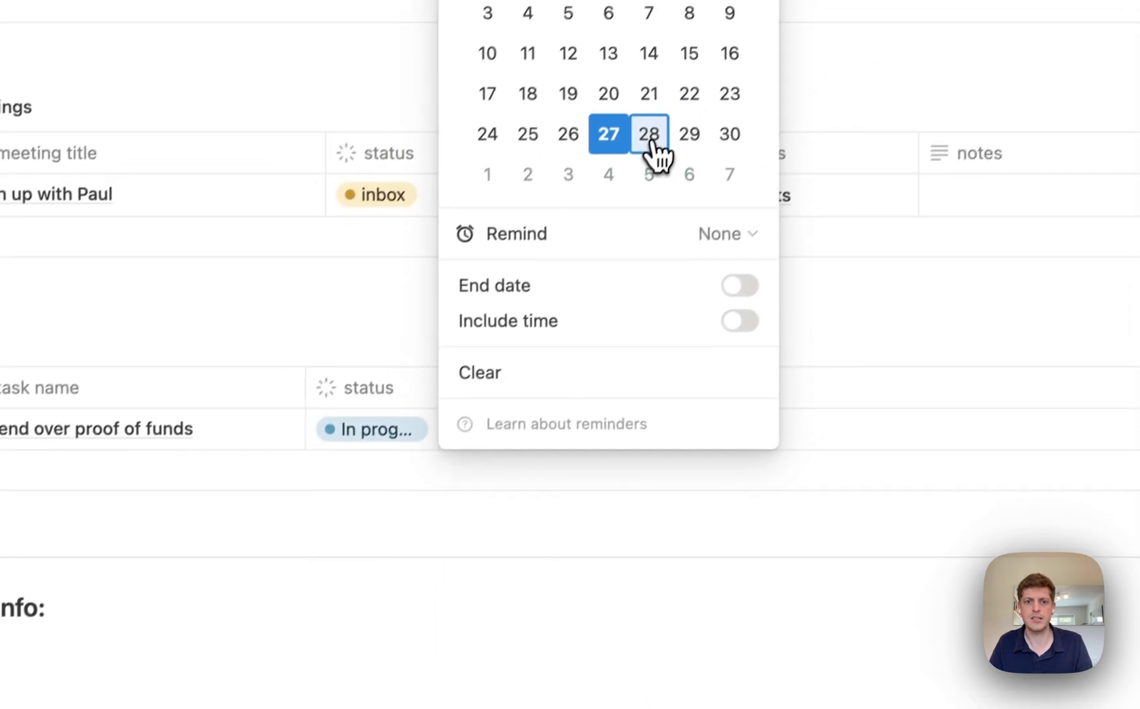
click(648, 134)
key(Escape)
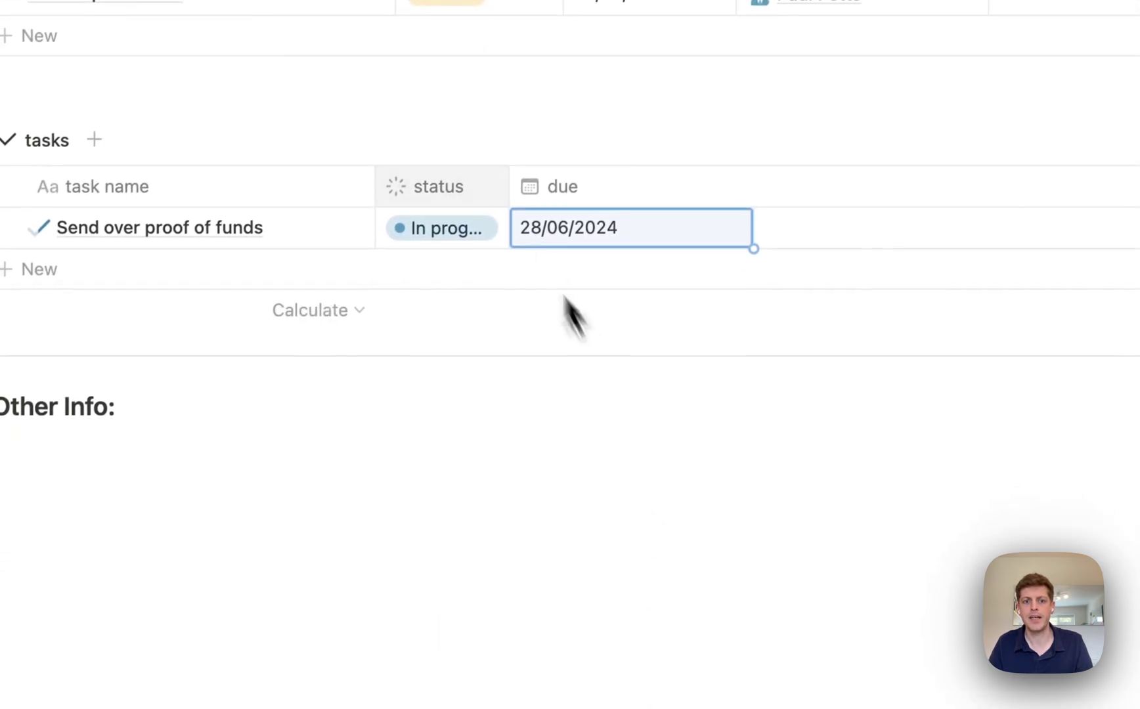
drag(505, 166, 608, 172)
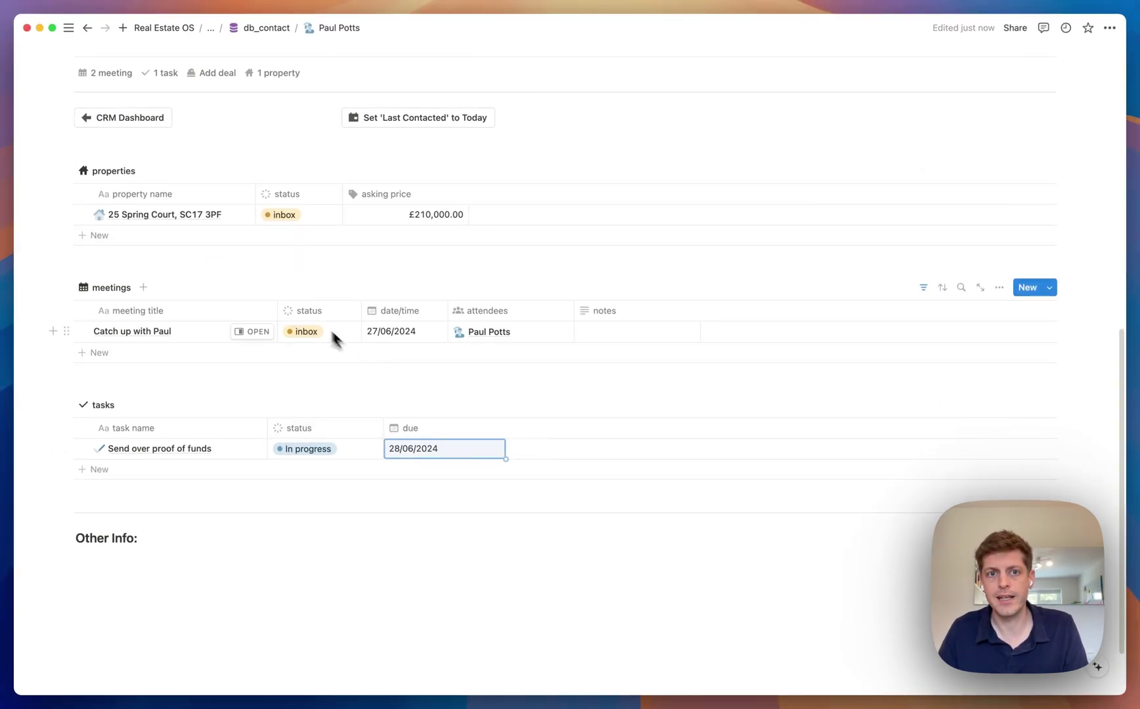
Try setting the contact's last contacted date to today, then undo the change.
scroll(297, 432, up, 10)
scroll(295, 426, down, 5)
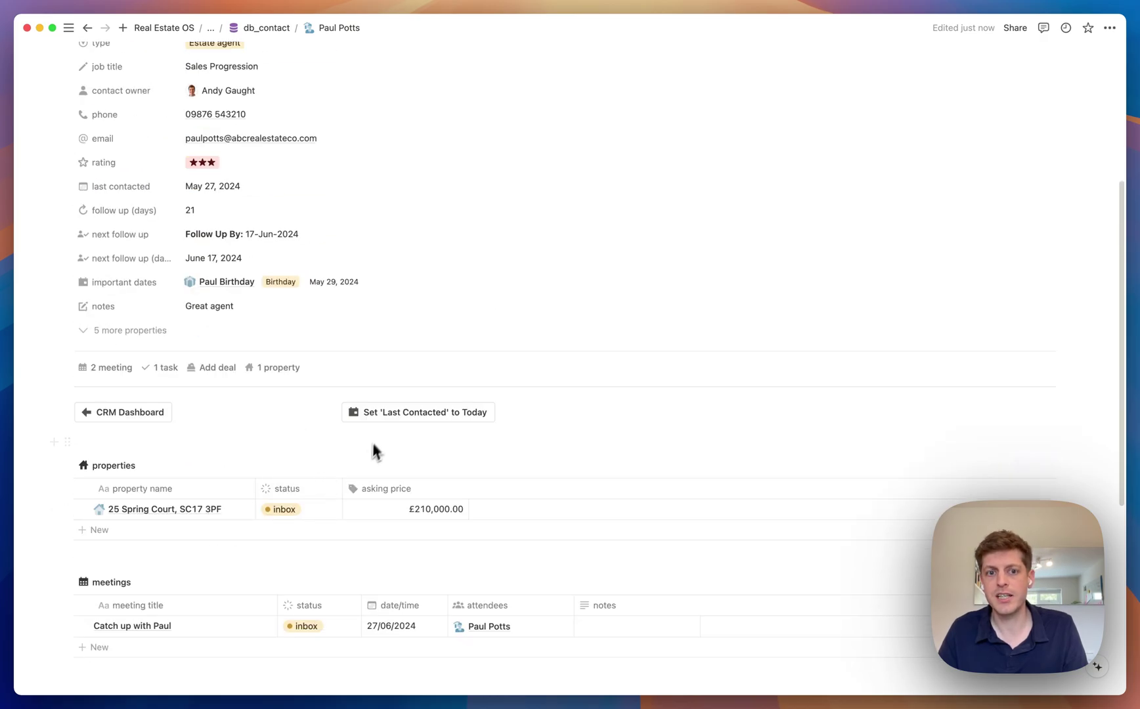
click(375, 413)
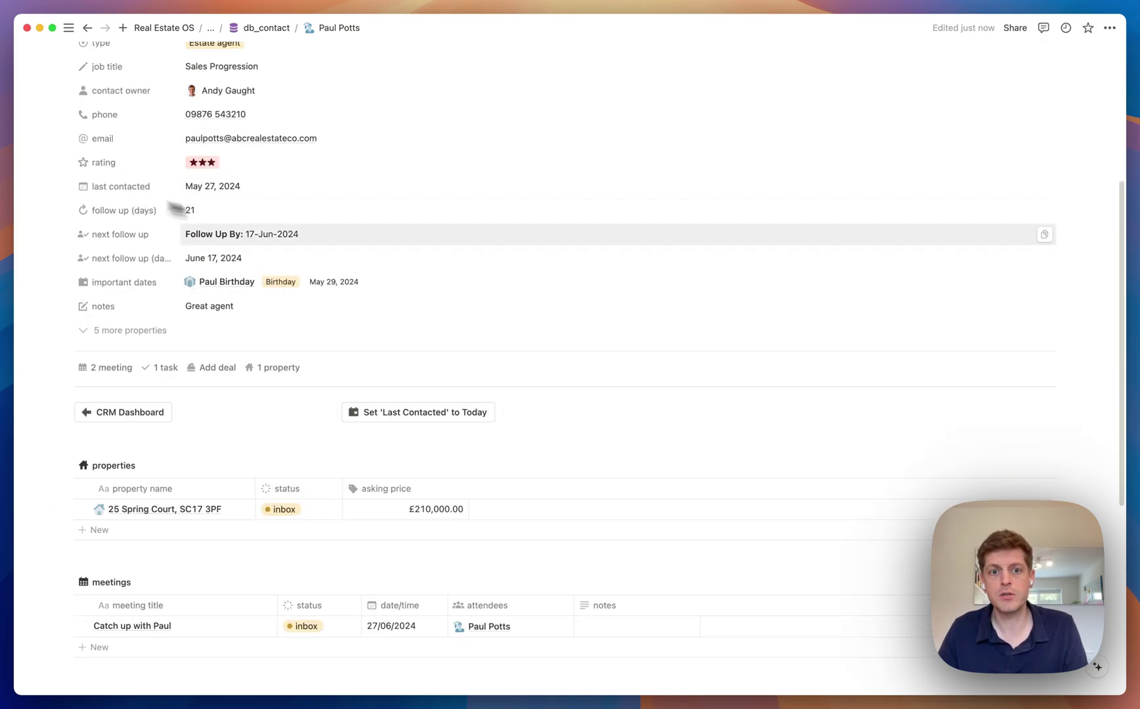
click(391, 413)
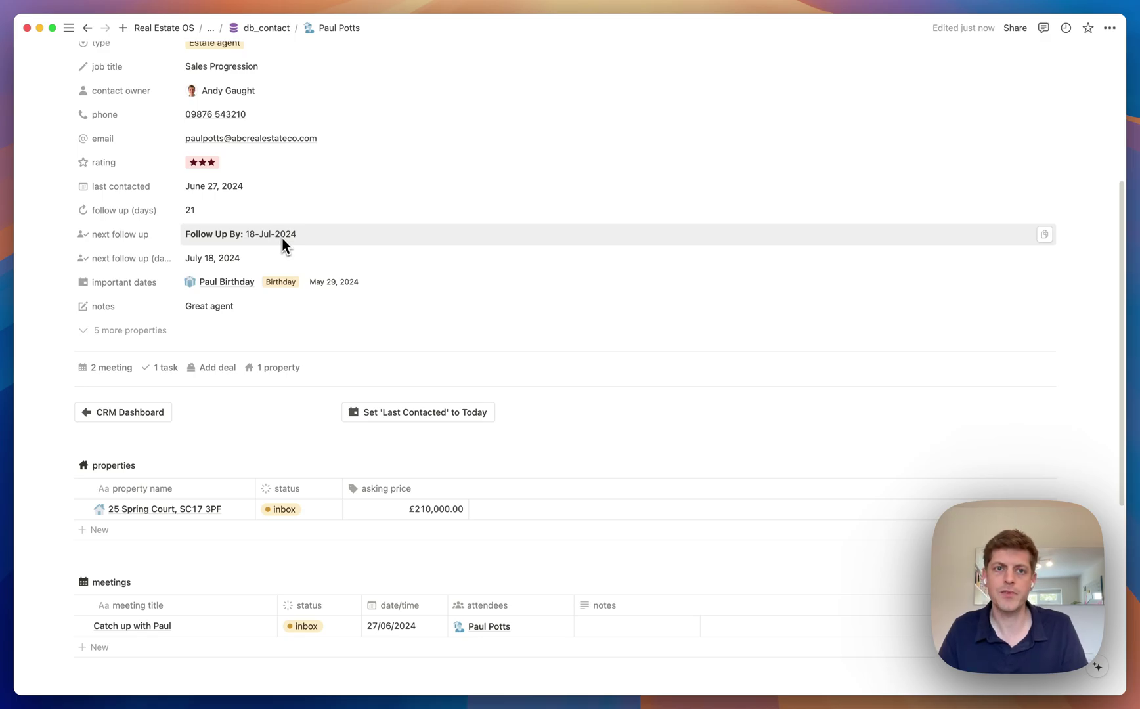
key(super+z)
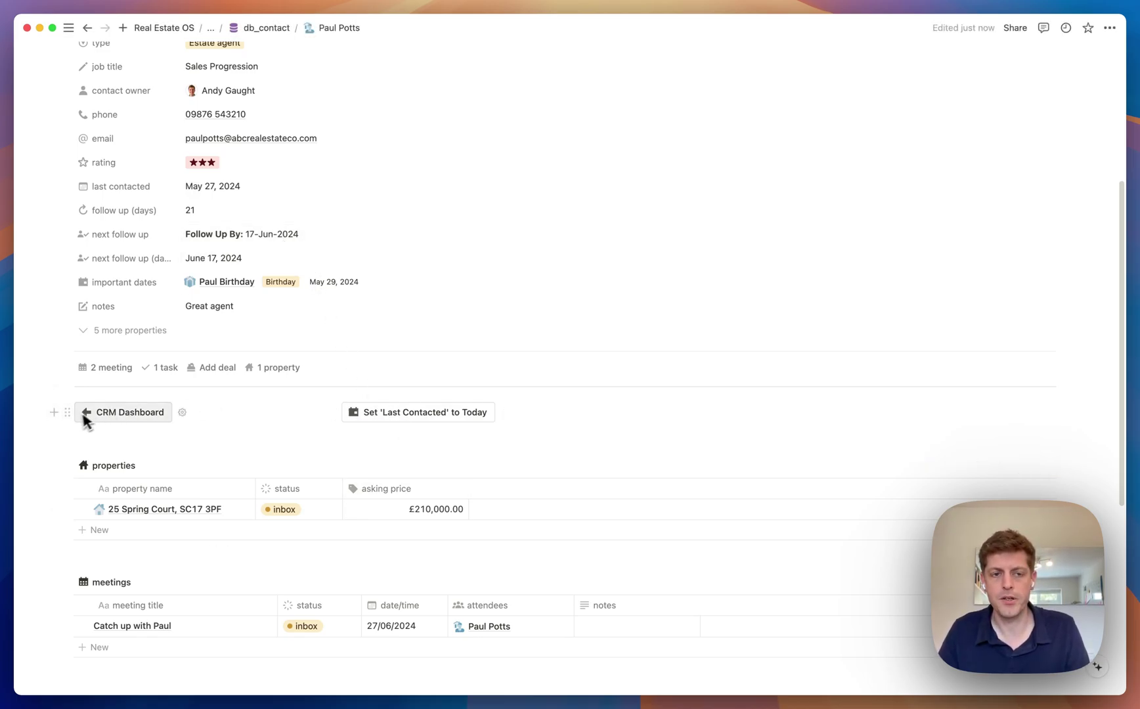
Return to the Estate Agents page by way of the CRM Dashboard and review its agents, agencies, important dates and admin sections.
click(125, 412)
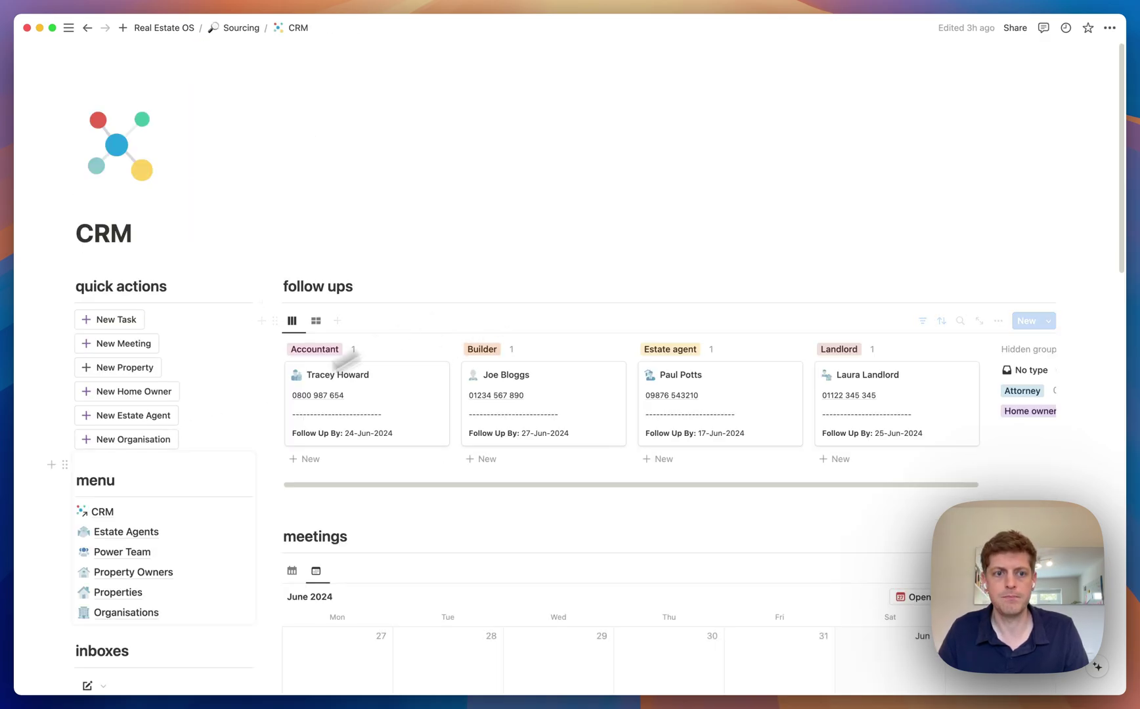
click(139, 533)
scroll(506, 348, down, 8)
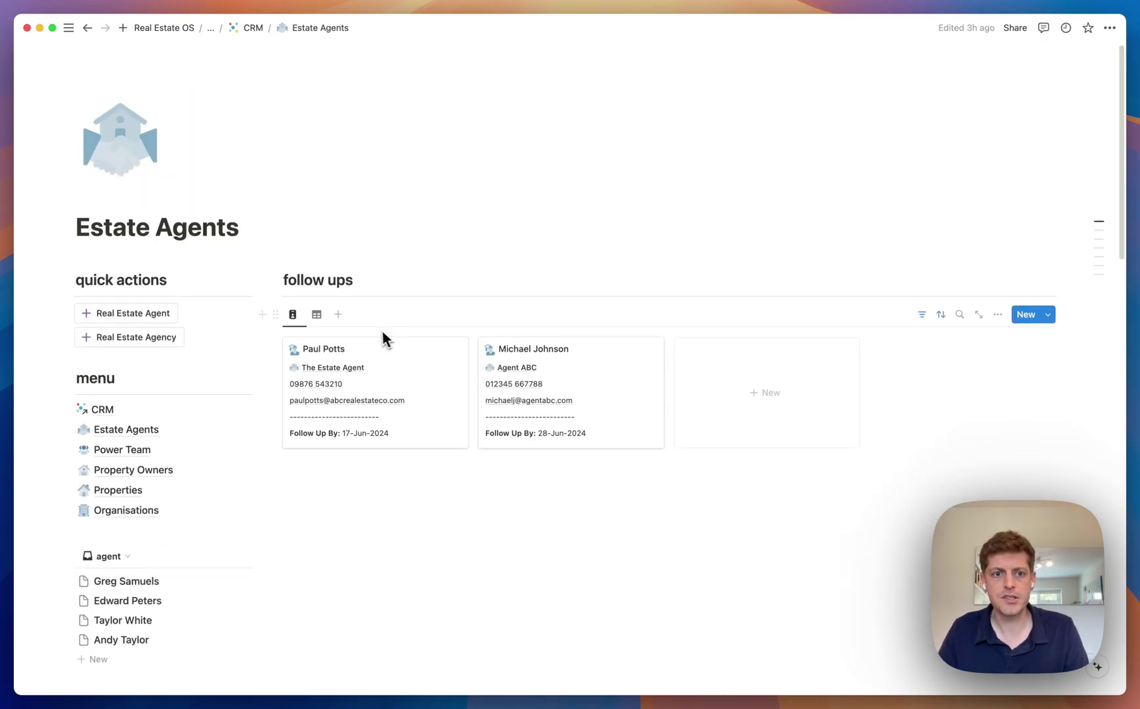
scroll(424, 415, down, 5)
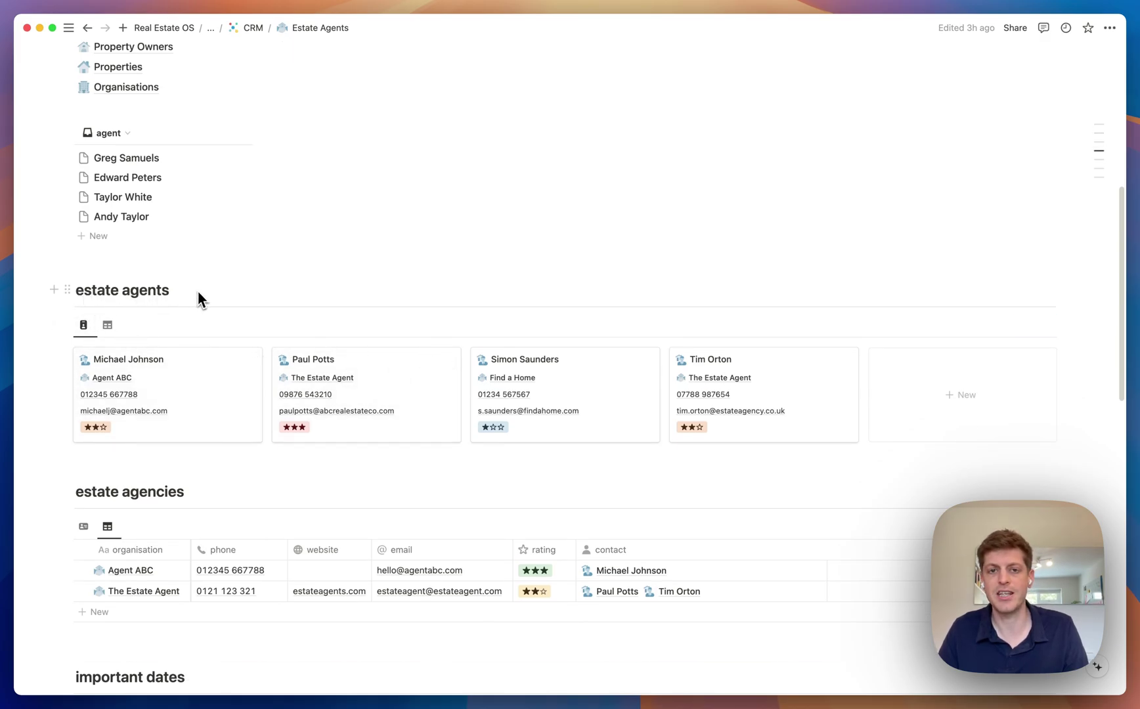
scroll(197, 288, down, 6)
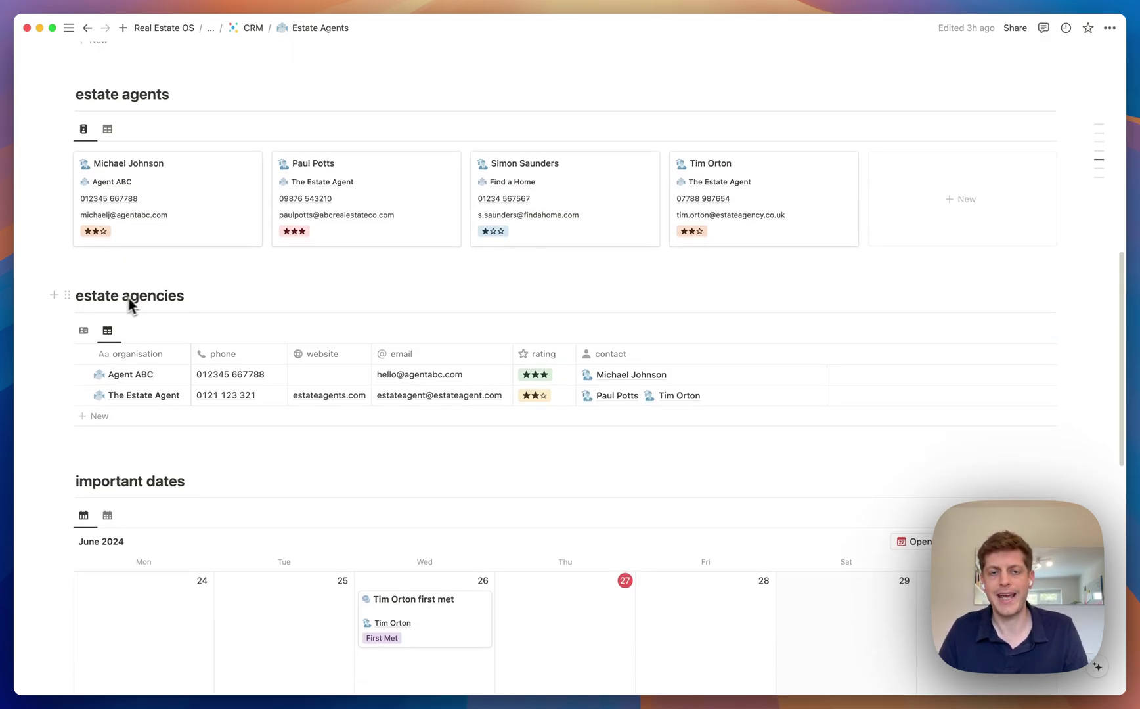
scroll(234, 318, down, 14)
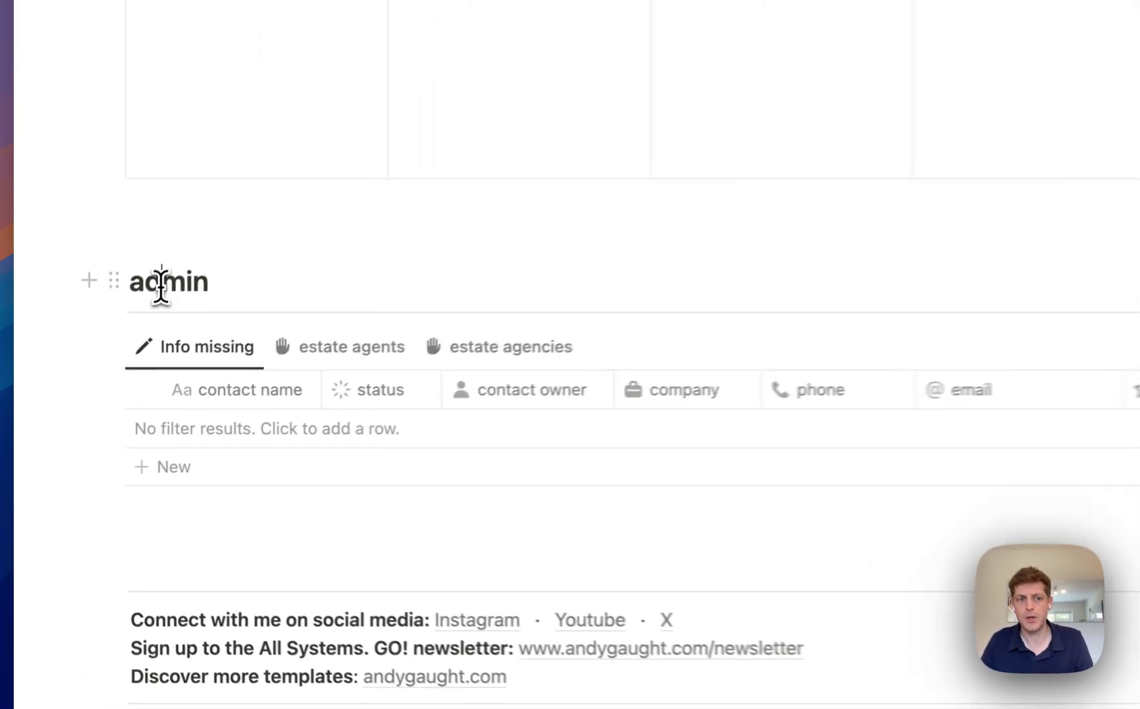
Show the estate agents view in the admin section, open its first inbox contact and examine the empty properties and available templates.
click(325, 350)
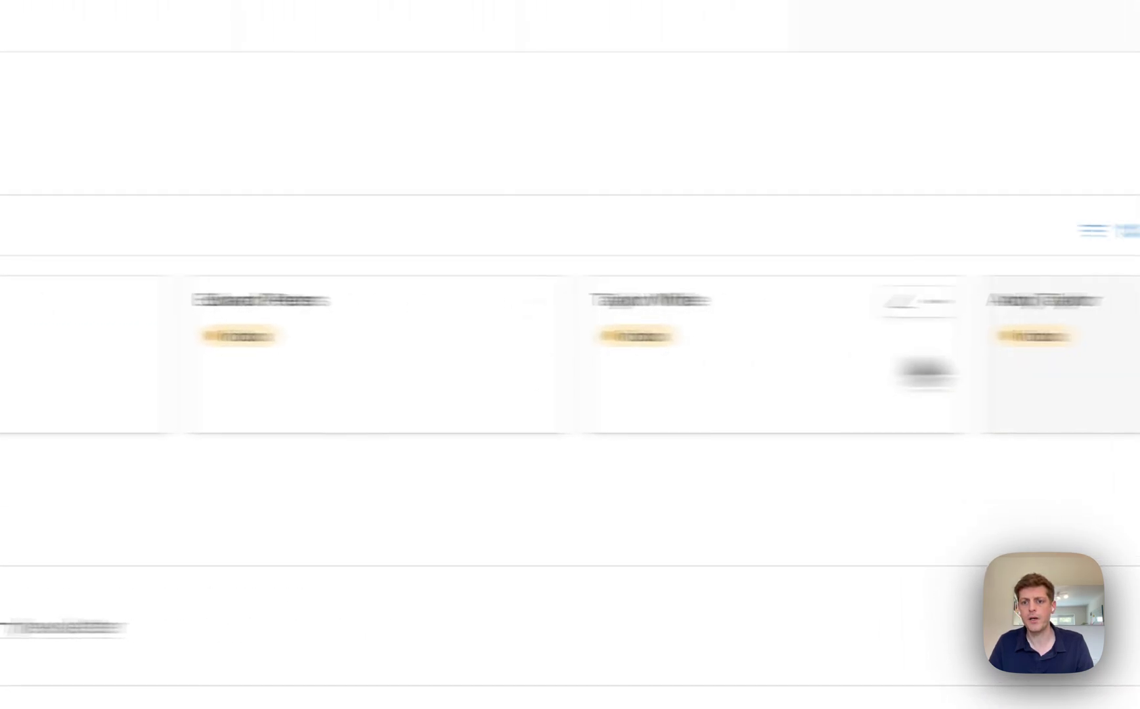
click(315, 380)
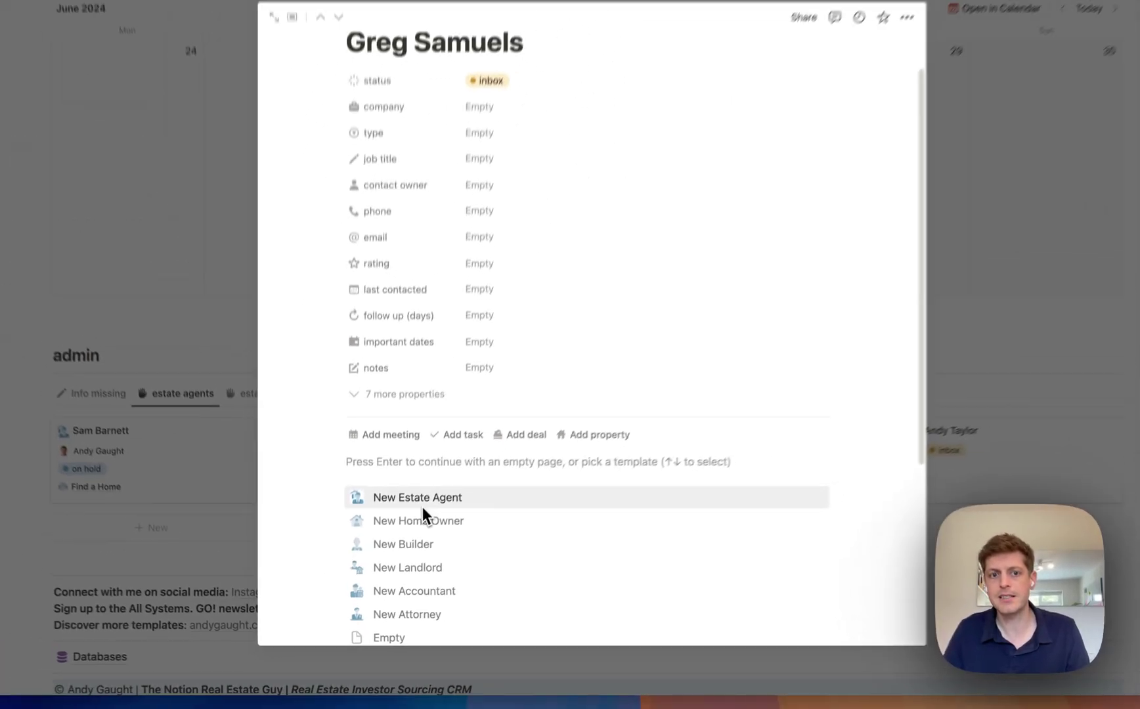
scroll(484, 247, down, 2)
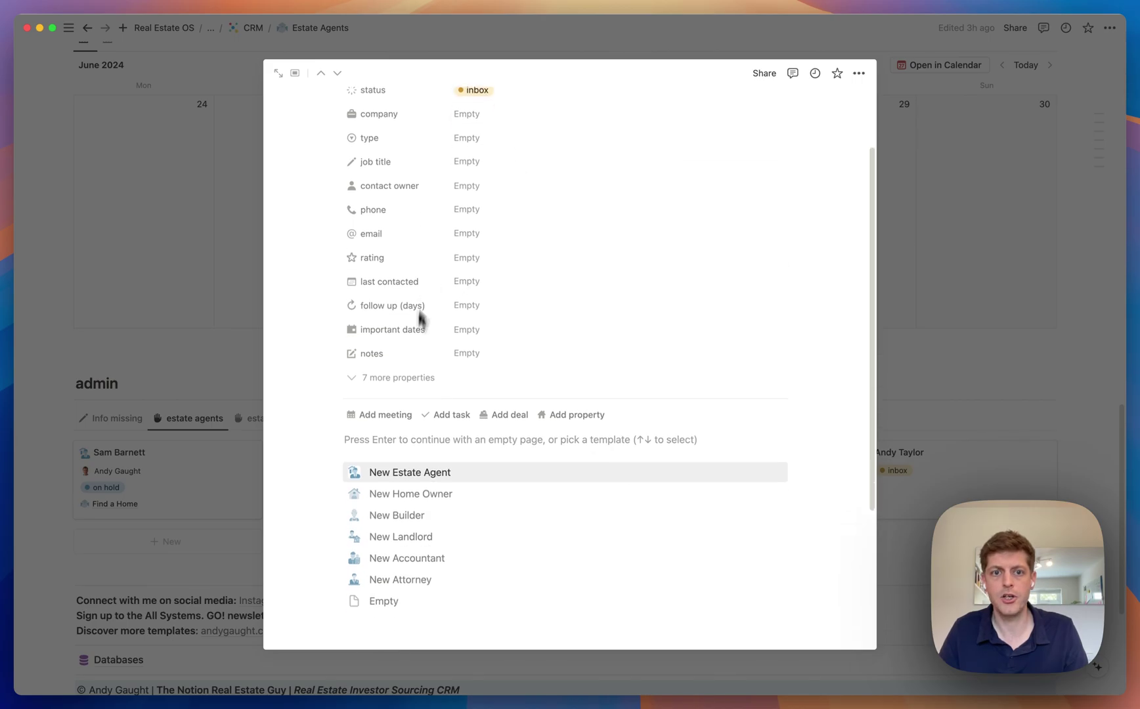
Apply the New Estate Agent template to the open inbox contact, set its status to current and close the record.
click(381, 473)
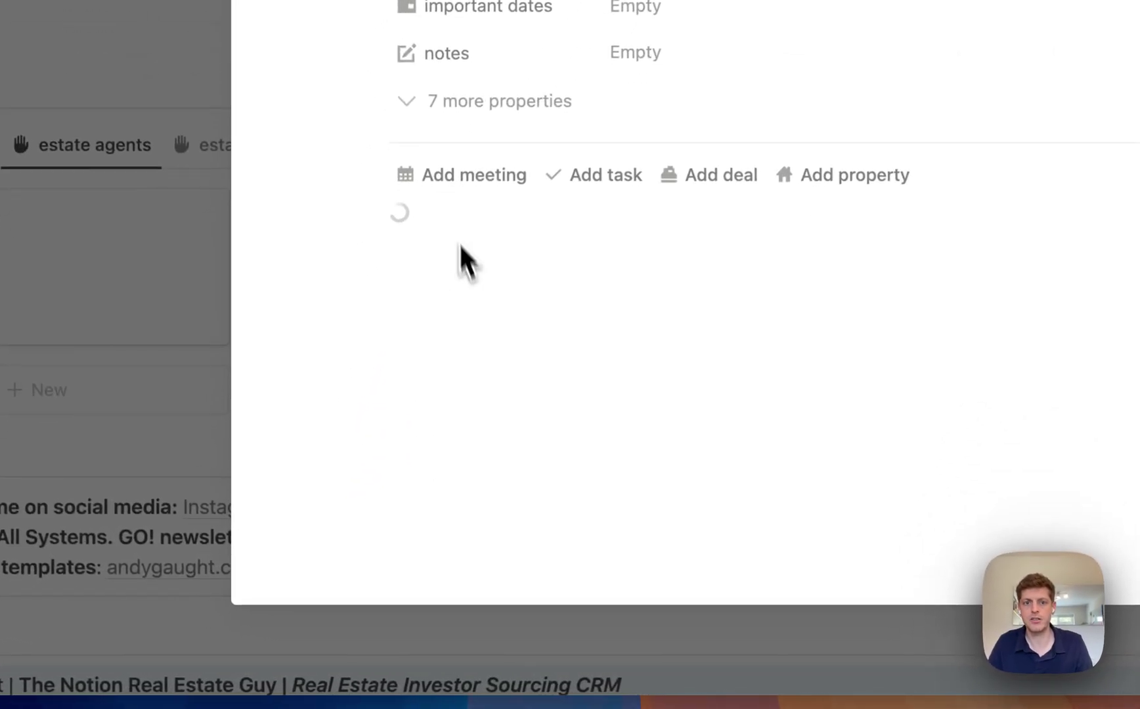
scroll(555, 415, down, 5)
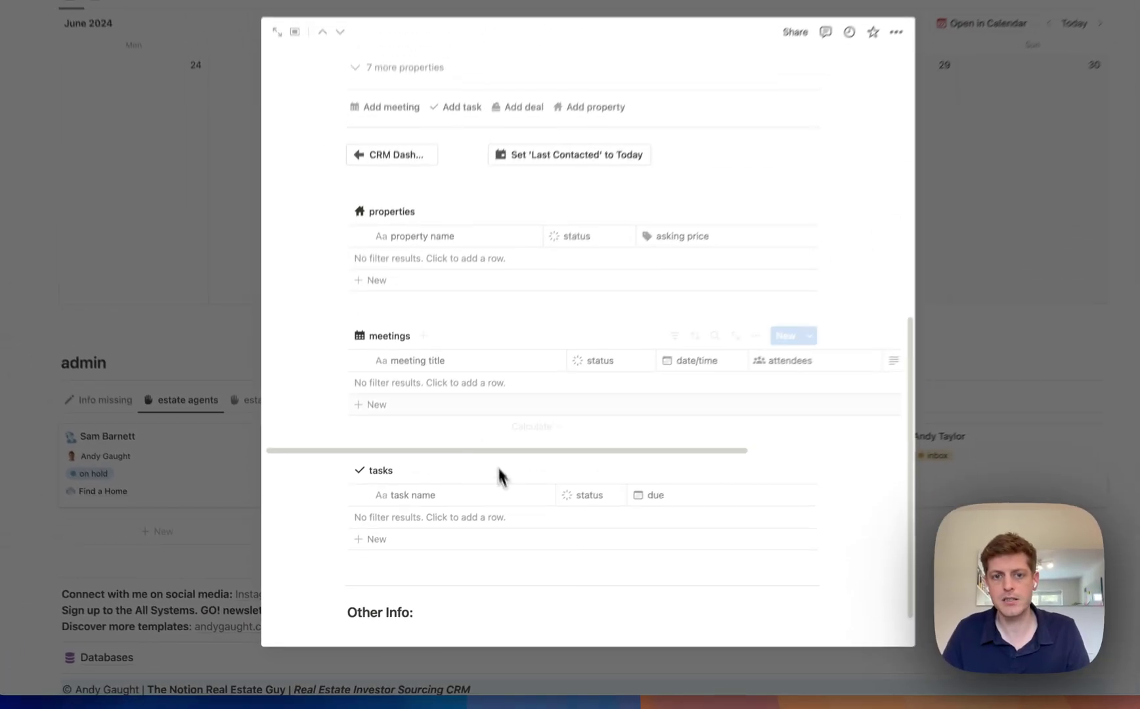
scroll(460, 551, up, 10)
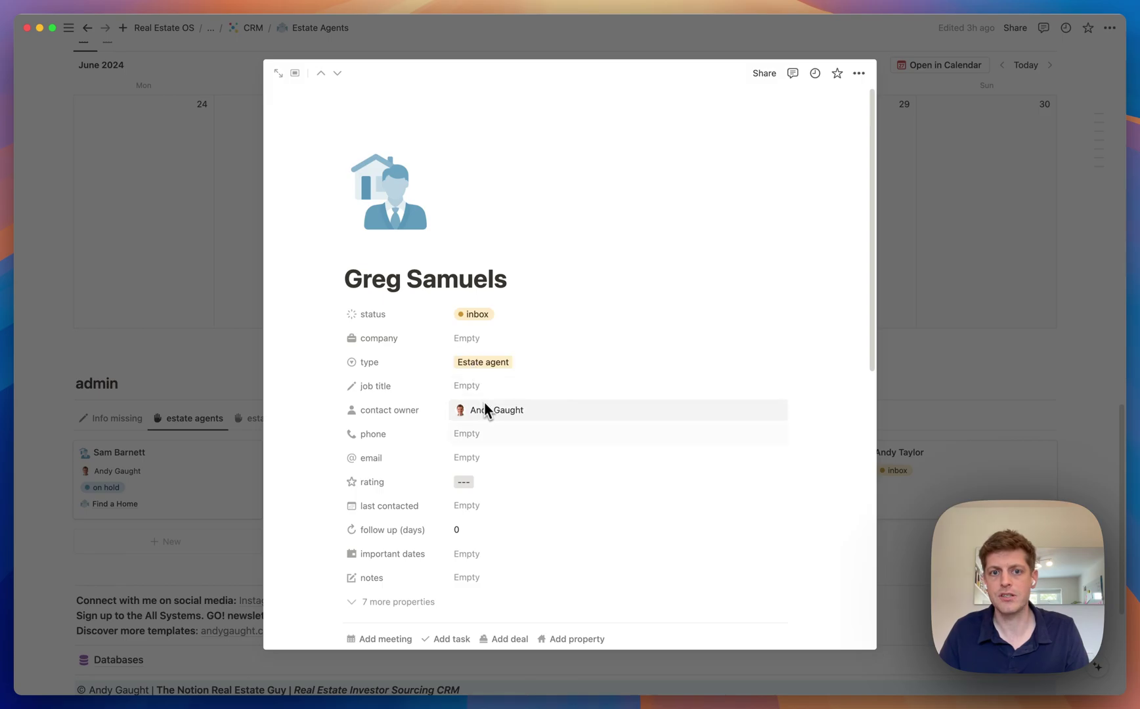
click(478, 316)
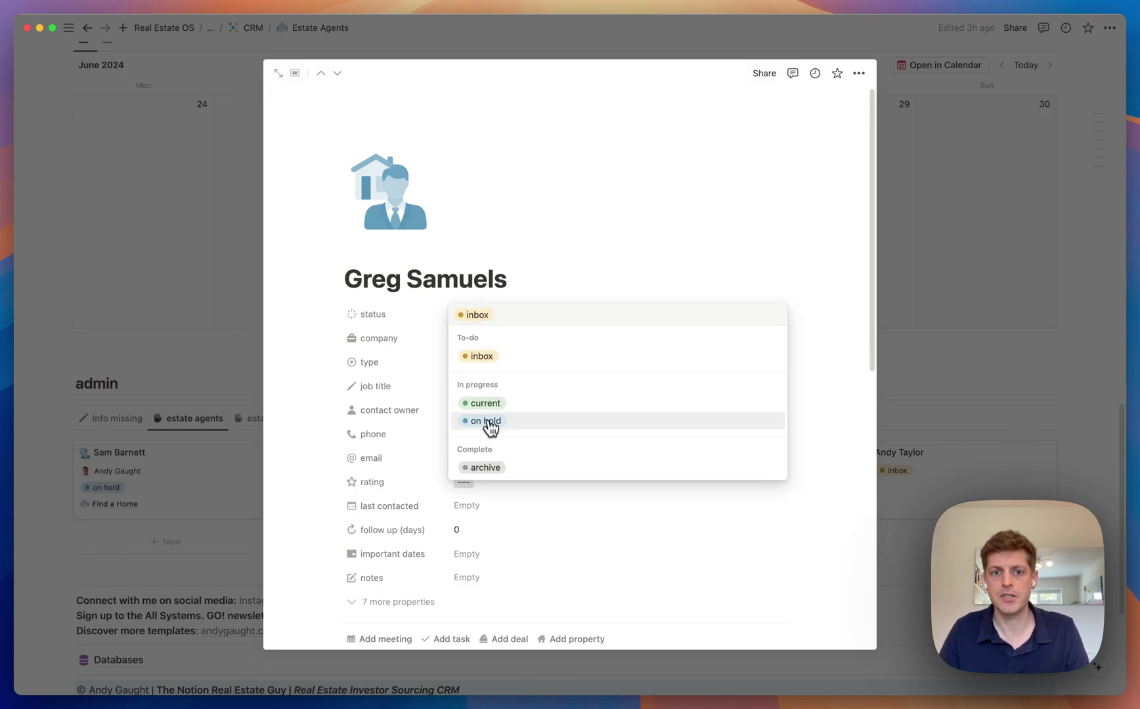
click(486, 403)
click(236, 279)
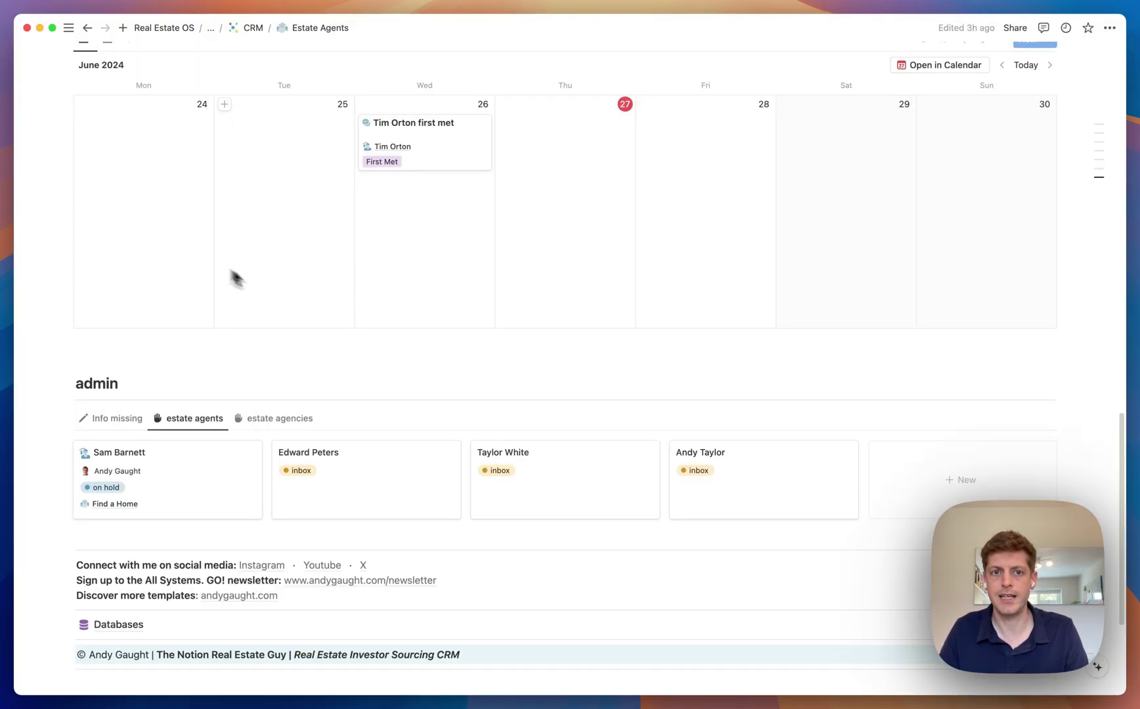
Go to the Power Team page and show its follow ups as cards grouped by contact type.
scroll(368, 291, up, 20)
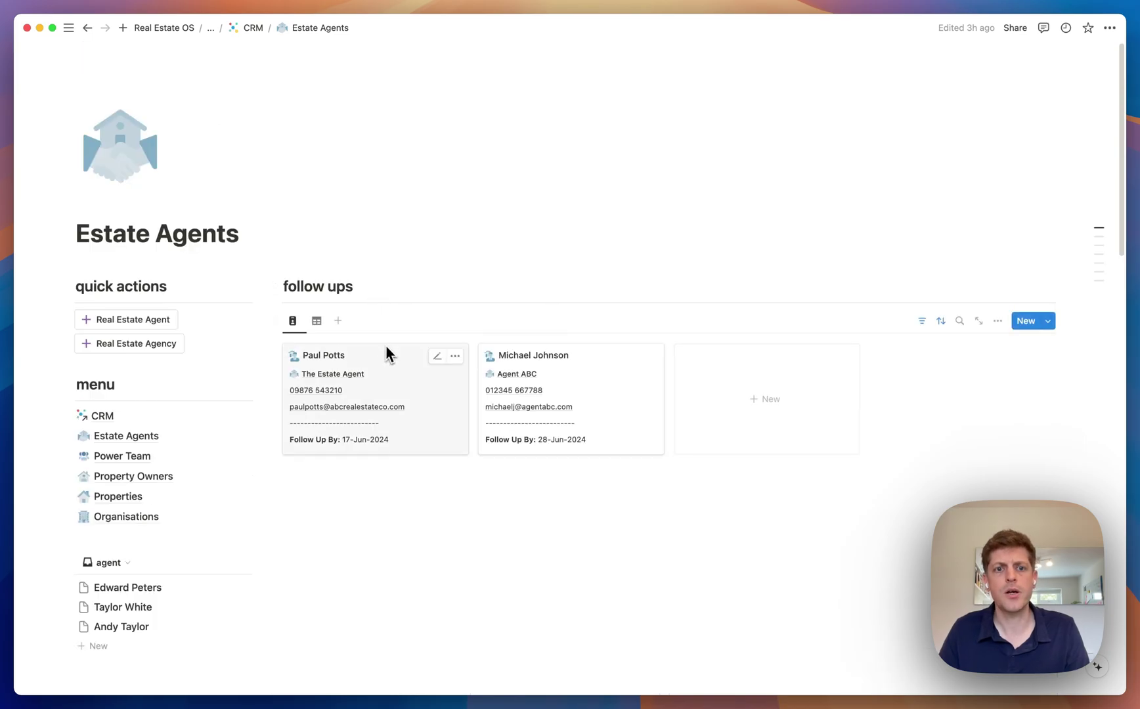
scroll(394, 486, down, 3)
click(136, 307)
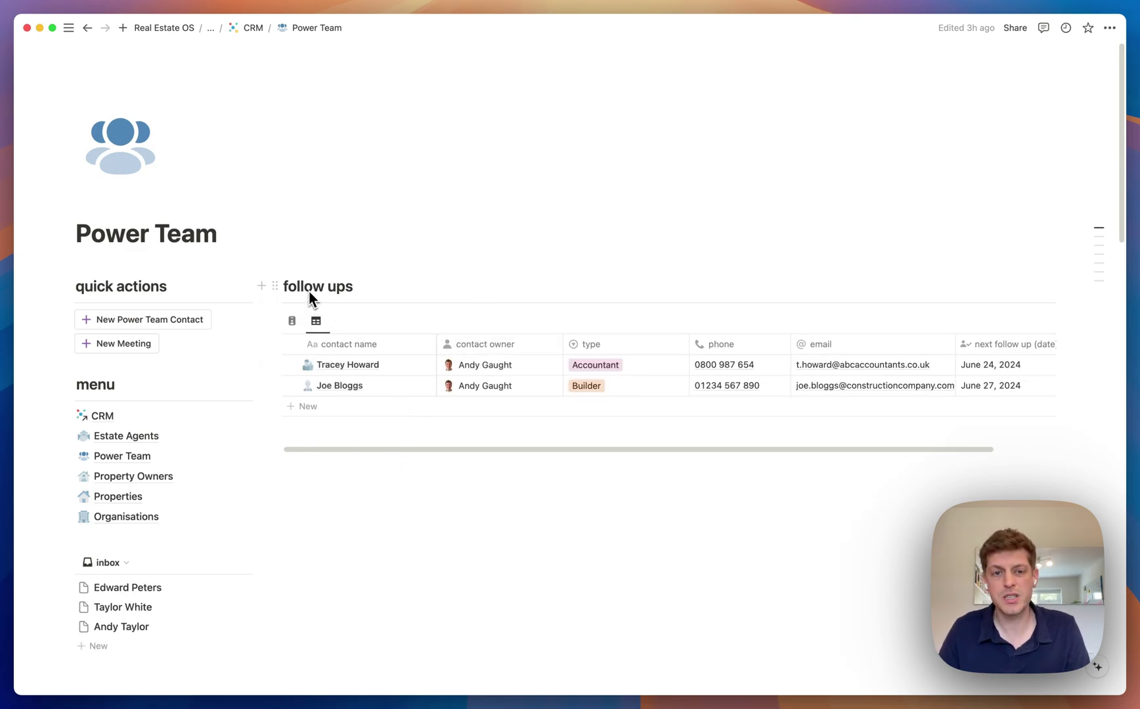
click(292, 320)
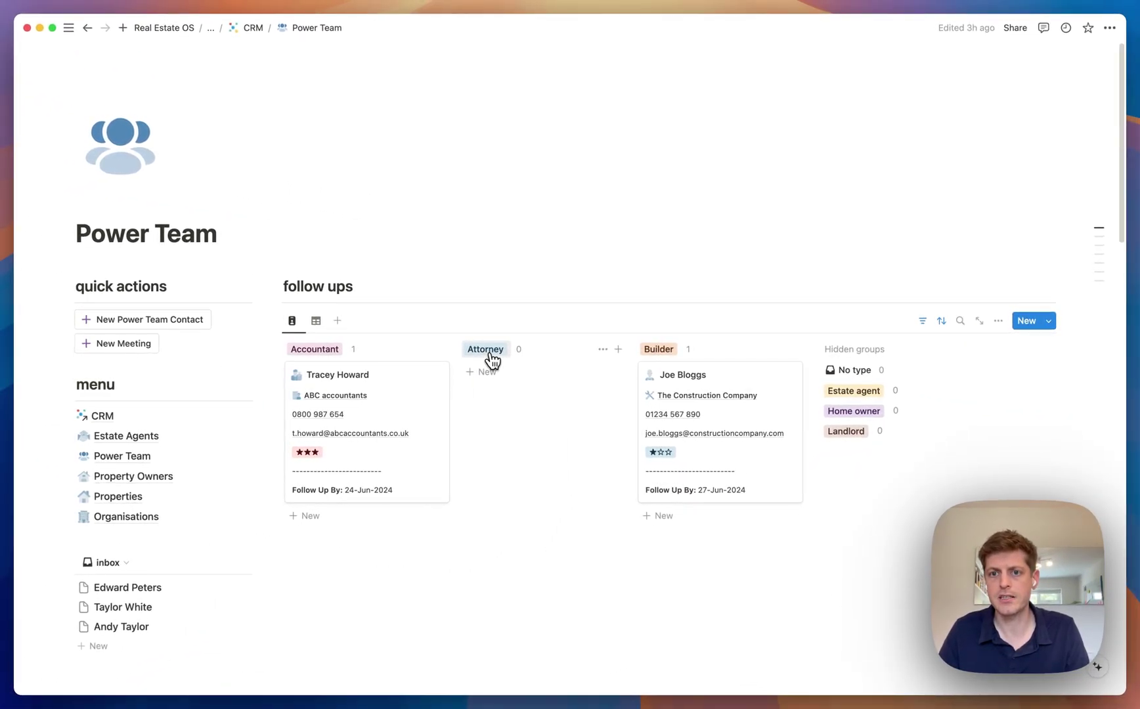
Review the Power Team page's accountants group, organisations, important dates and missing info sections.
scroll(496, 533, down, 5)
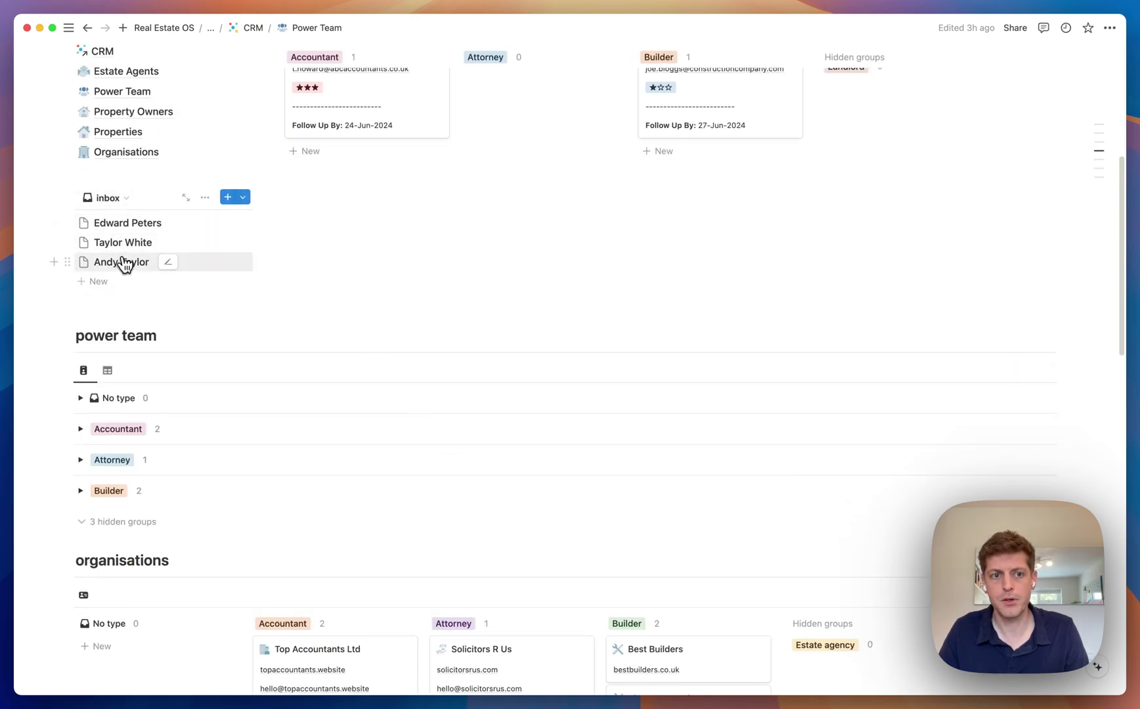
click(81, 429)
scroll(158, 394, down, 3)
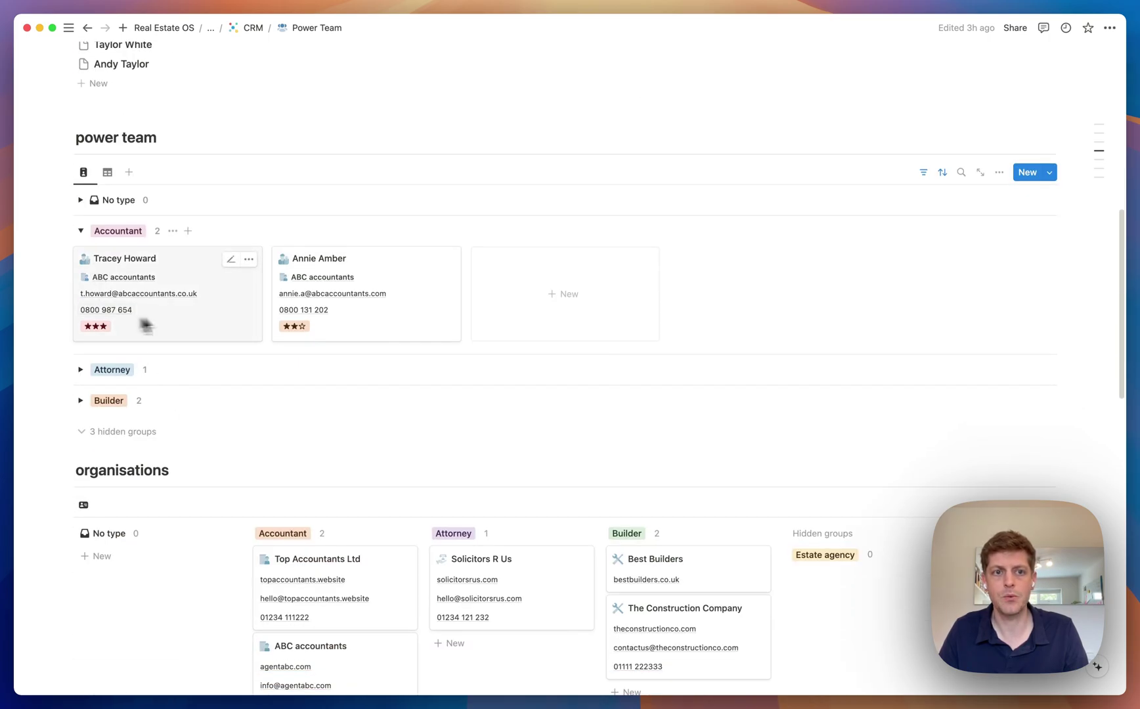
drag(247, 340, 186, 328)
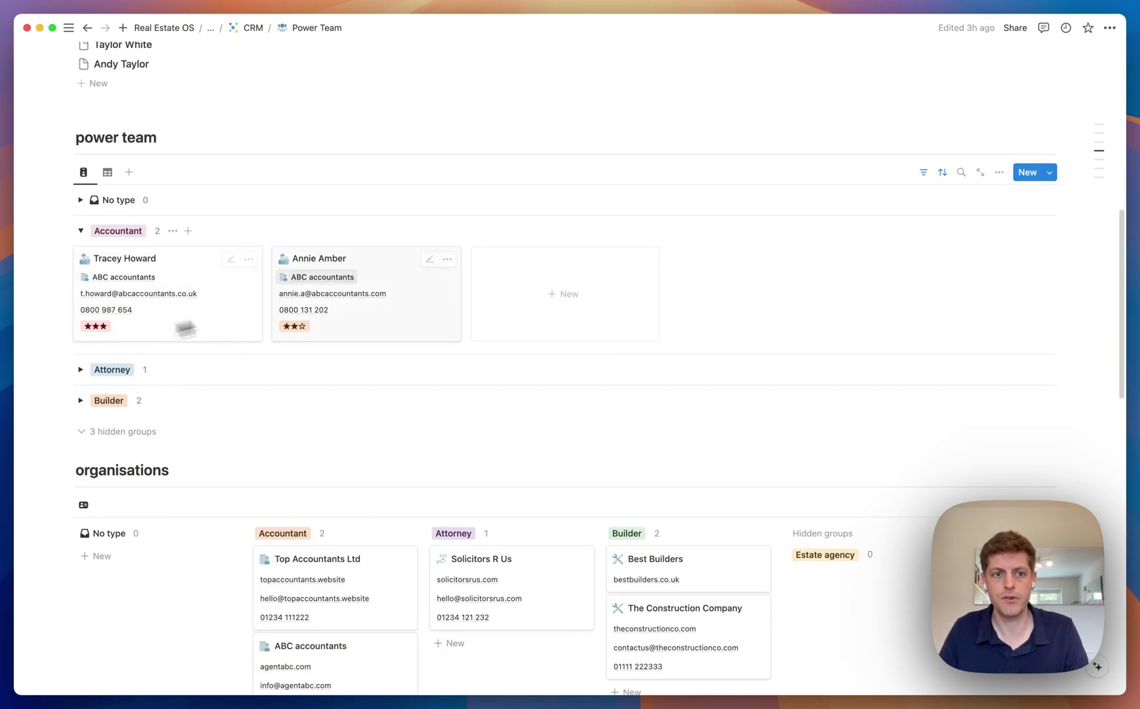
click(82, 231)
scroll(224, 297, down, 3)
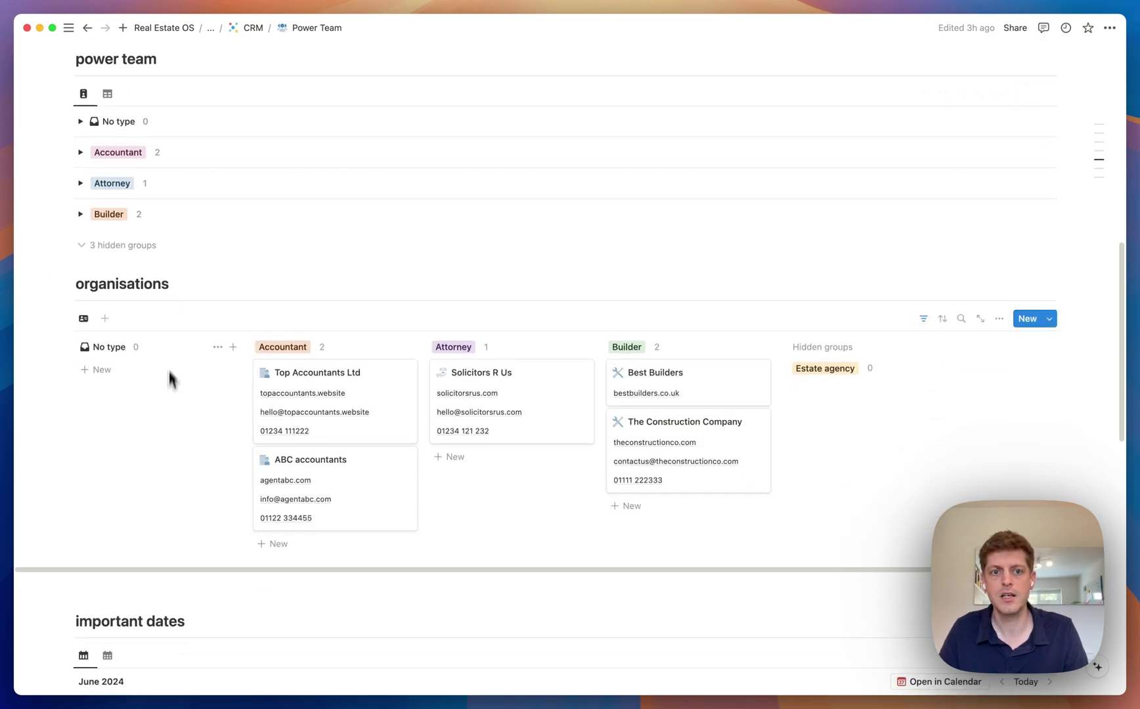
scroll(658, 397, down, 7)
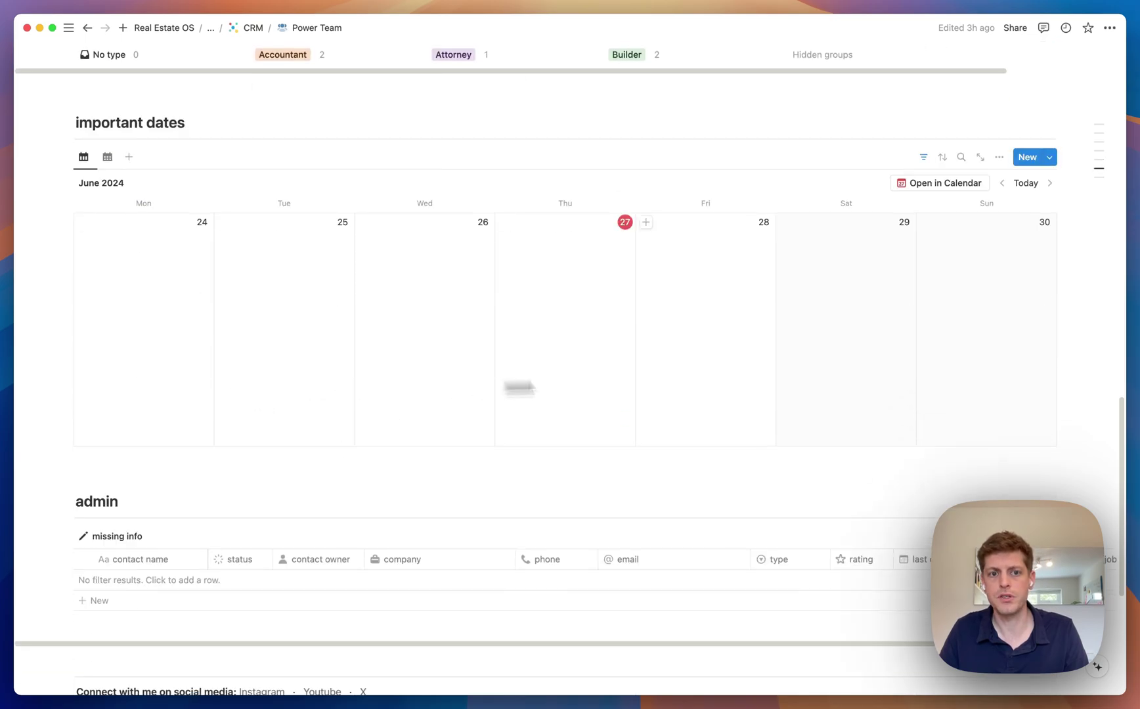
scroll(331, 476, down, 1)
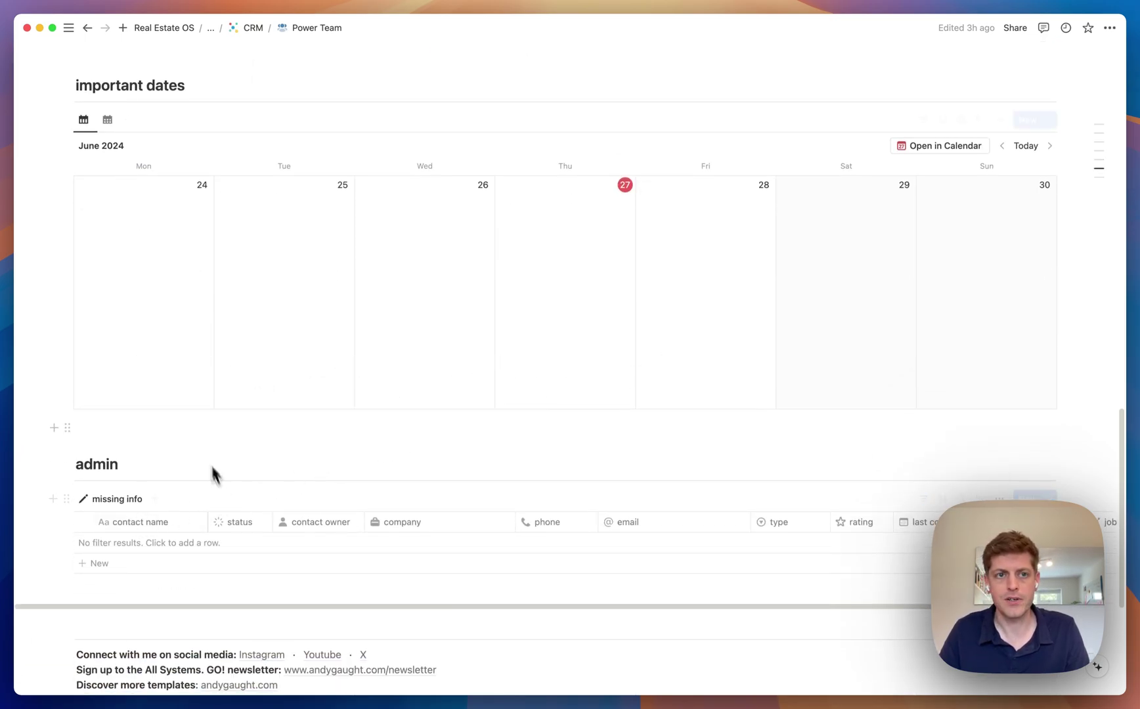
scroll(202, 402, up, 15)
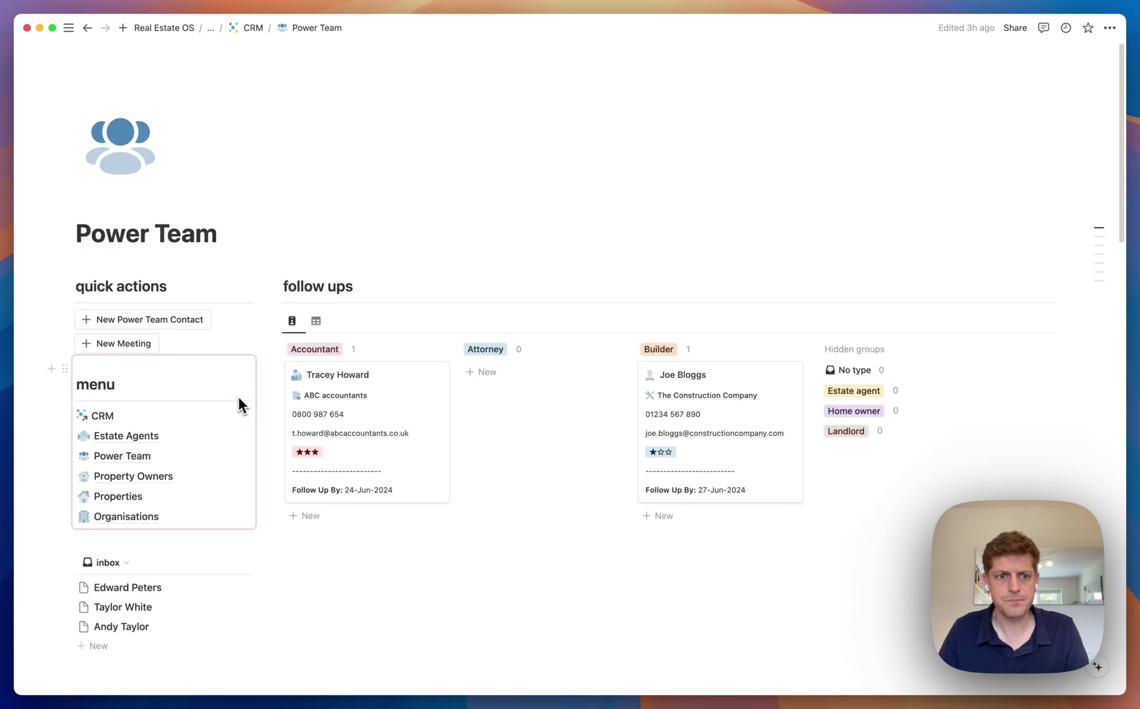
Open the Property Owners page and view the type options on the landlord's follow-up card without changing the type.
click(151, 472)
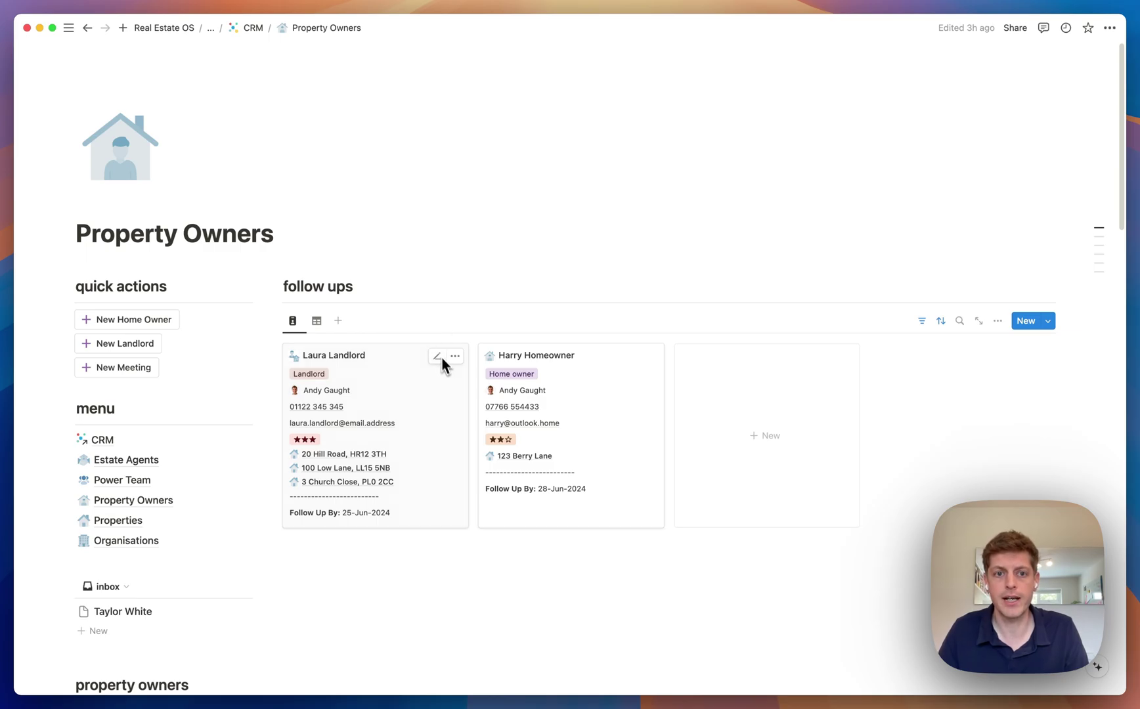
click(316, 381)
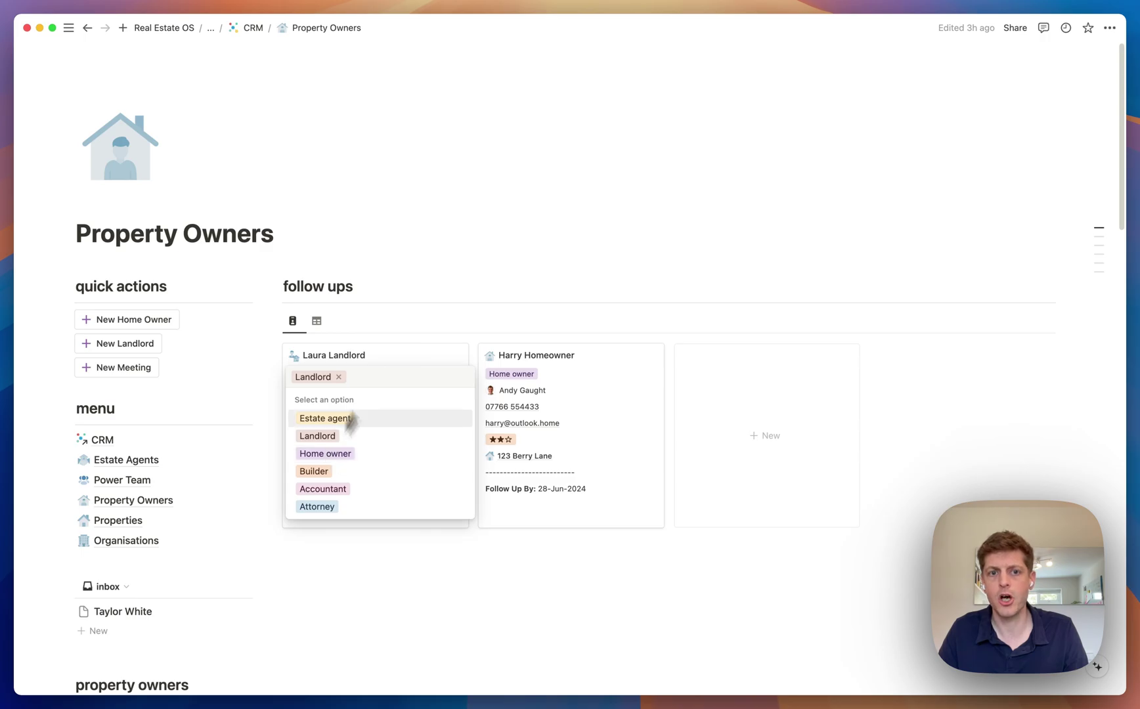
key(Escape)
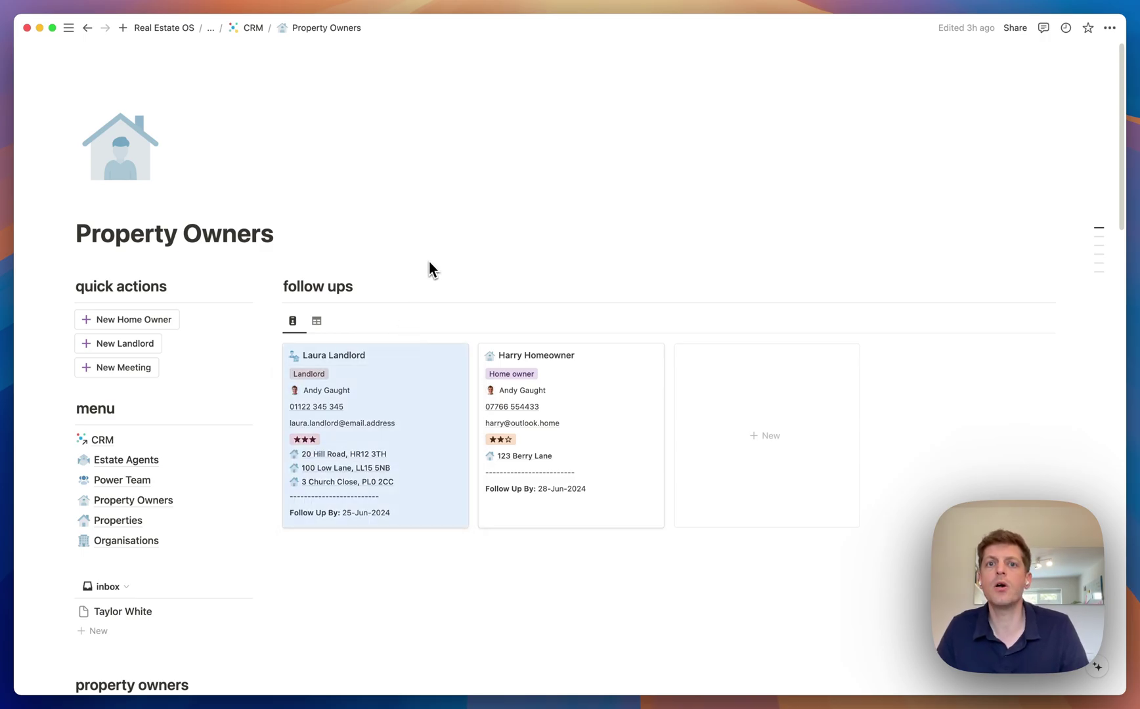
click(377, 290)
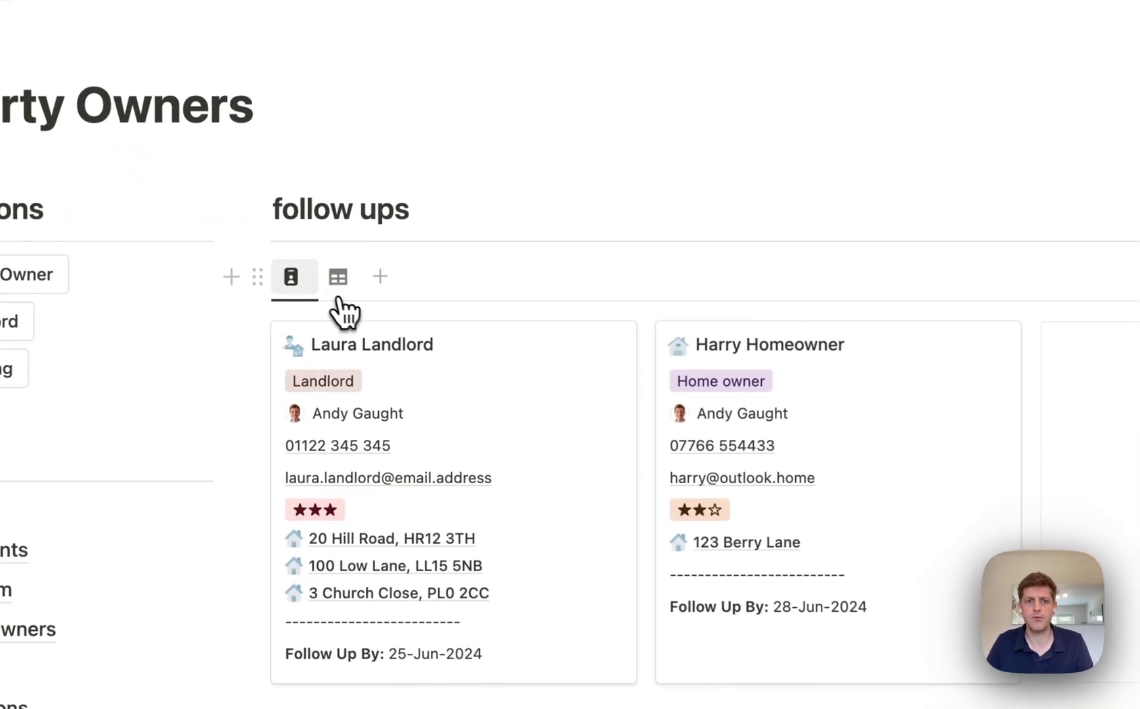
Show the property owners' follow ups as a table and review the home owners, landlords and important dates calendar.
click(338, 276)
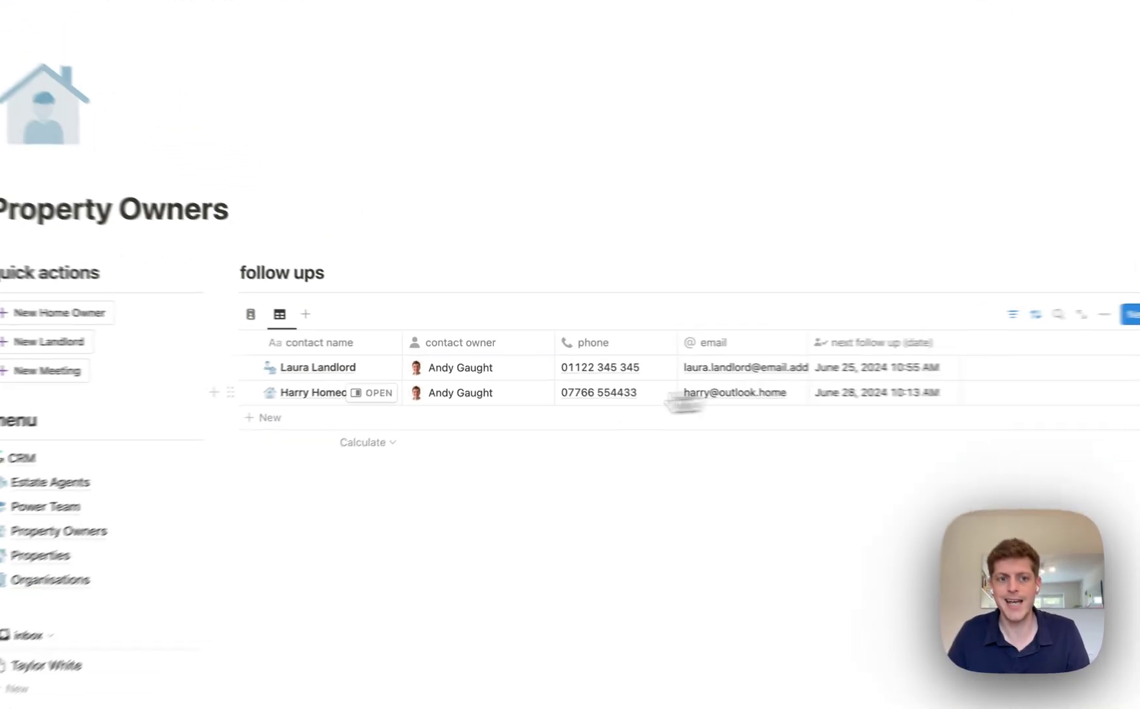
scroll(571, 354, down, 5)
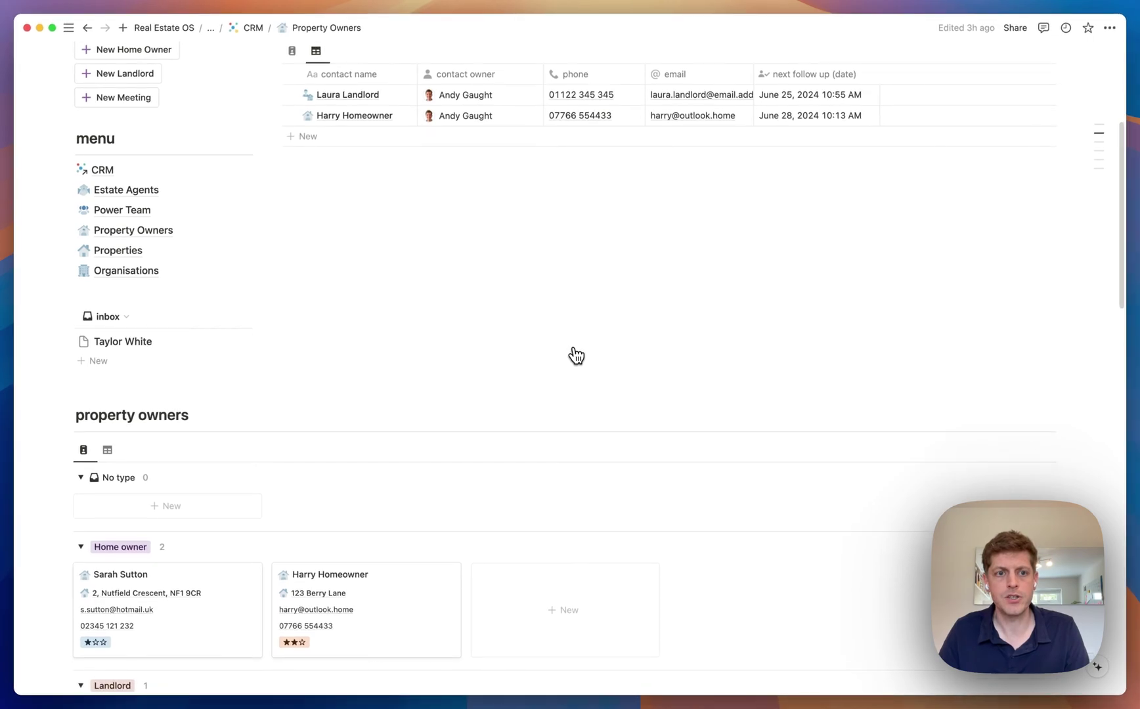
scroll(117, 339, down, 5)
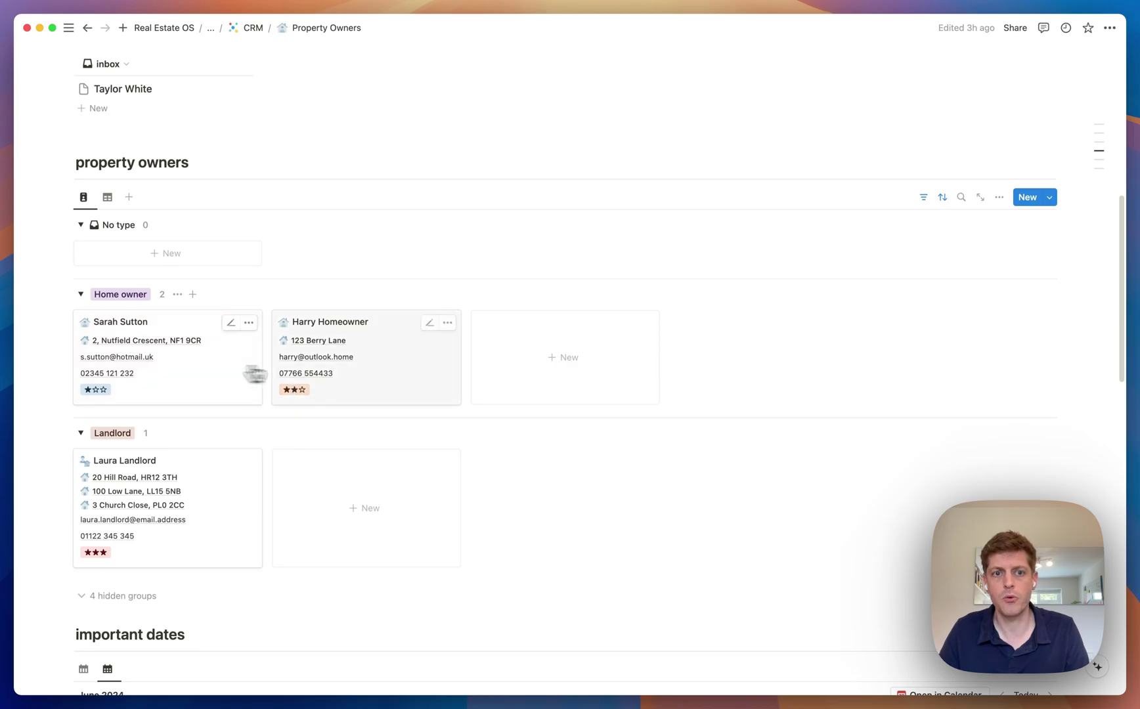
scroll(202, 506, down, 10)
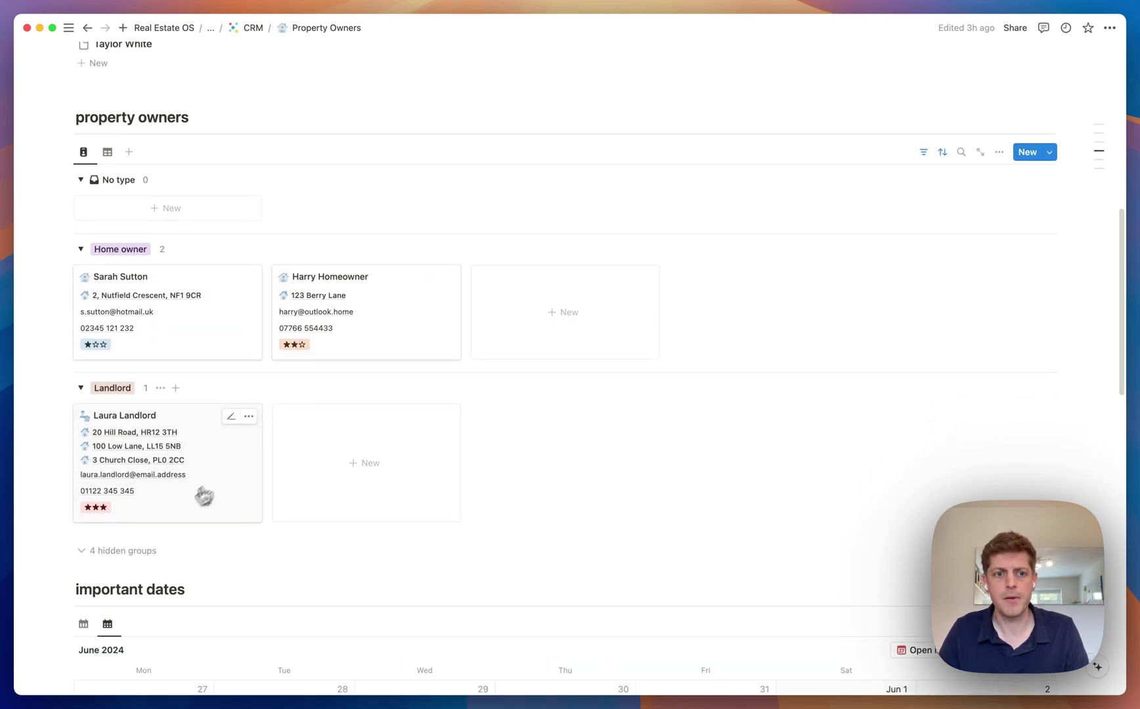
scroll(147, 444, down, 3)
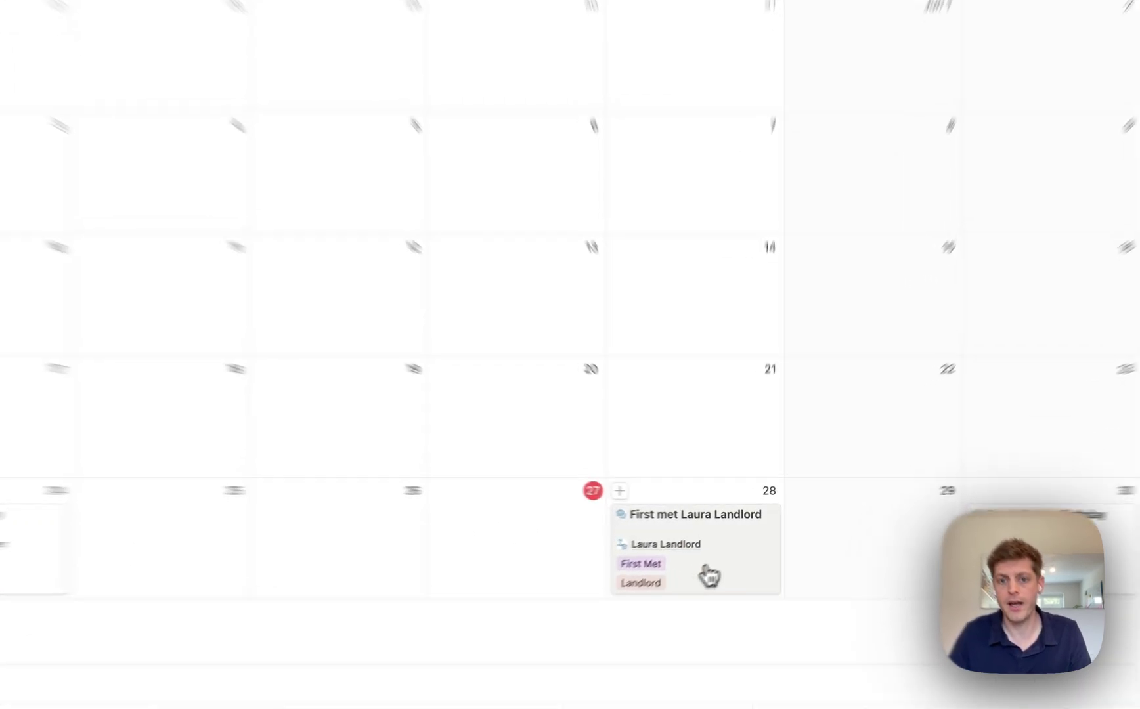
View the landlord's first met reminder dated June 28 in the calendar, close it and check the admin section's missing info.
click(709, 576)
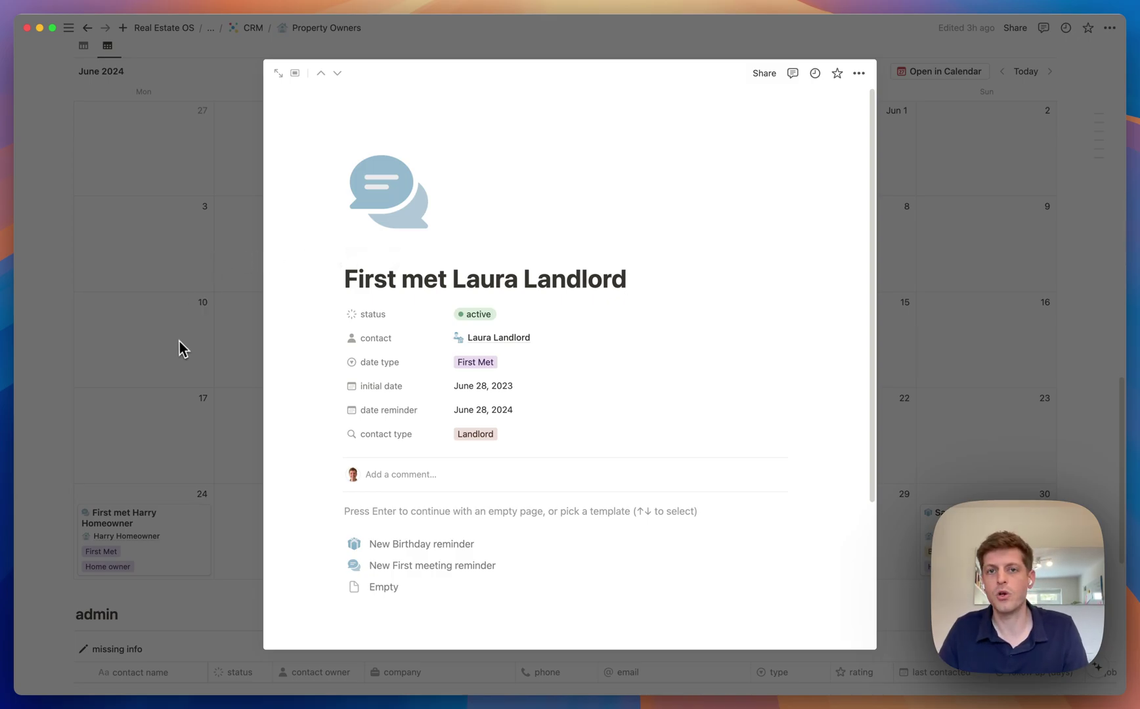
click(148, 321)
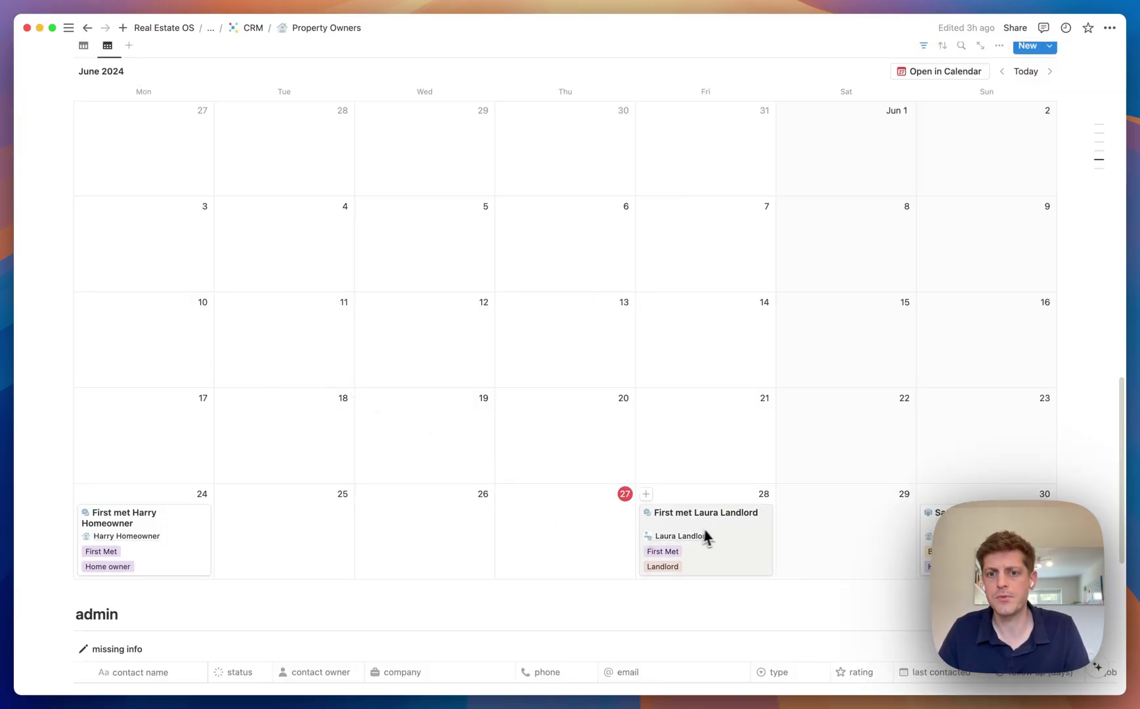
scroll(730, 543, down, 5)
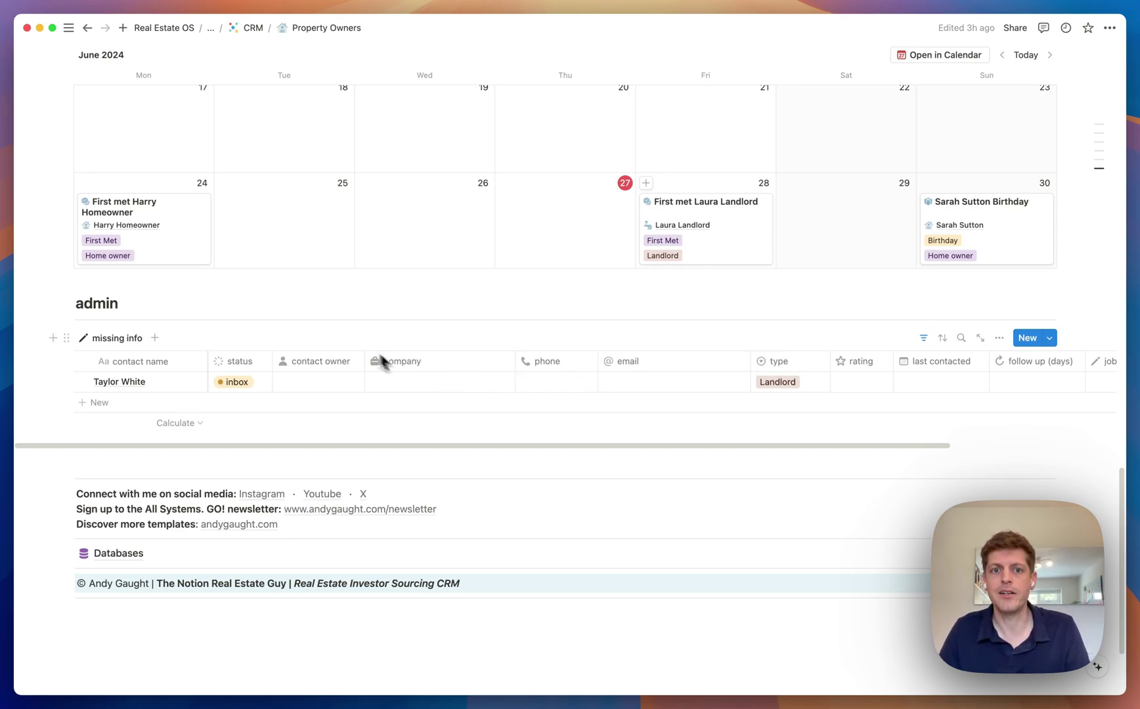
Go to the Properties page and open the first property in the properties gallery.
scroll(313, 368, up, 15)
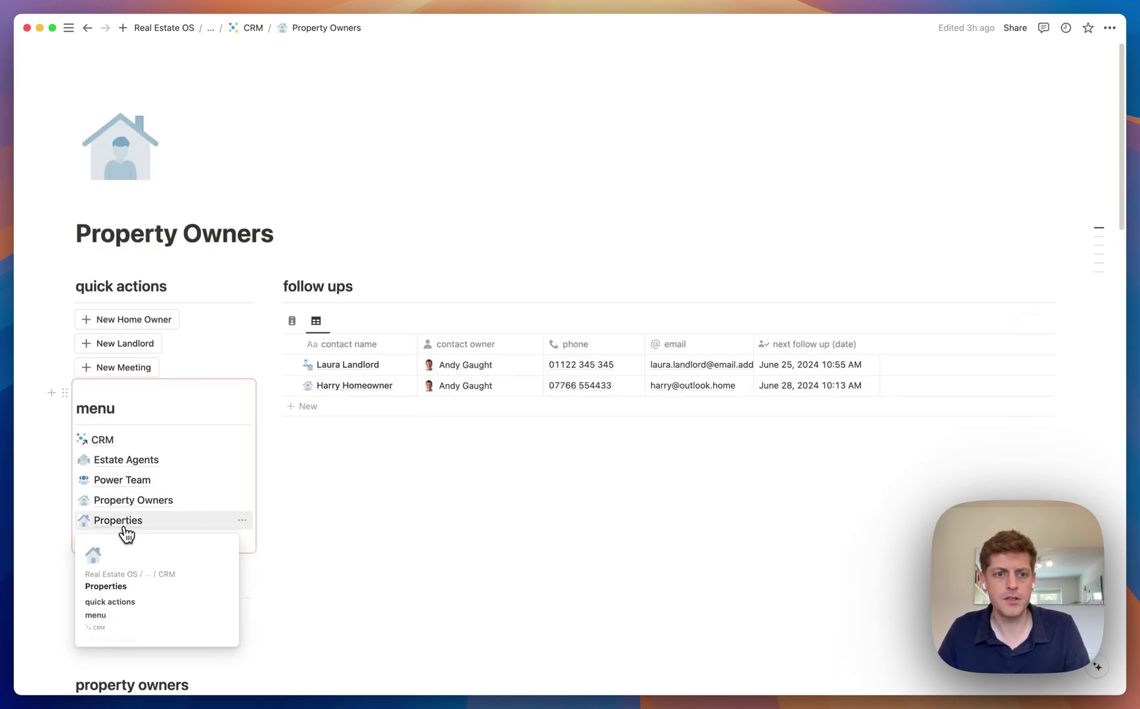
click(118, 521)
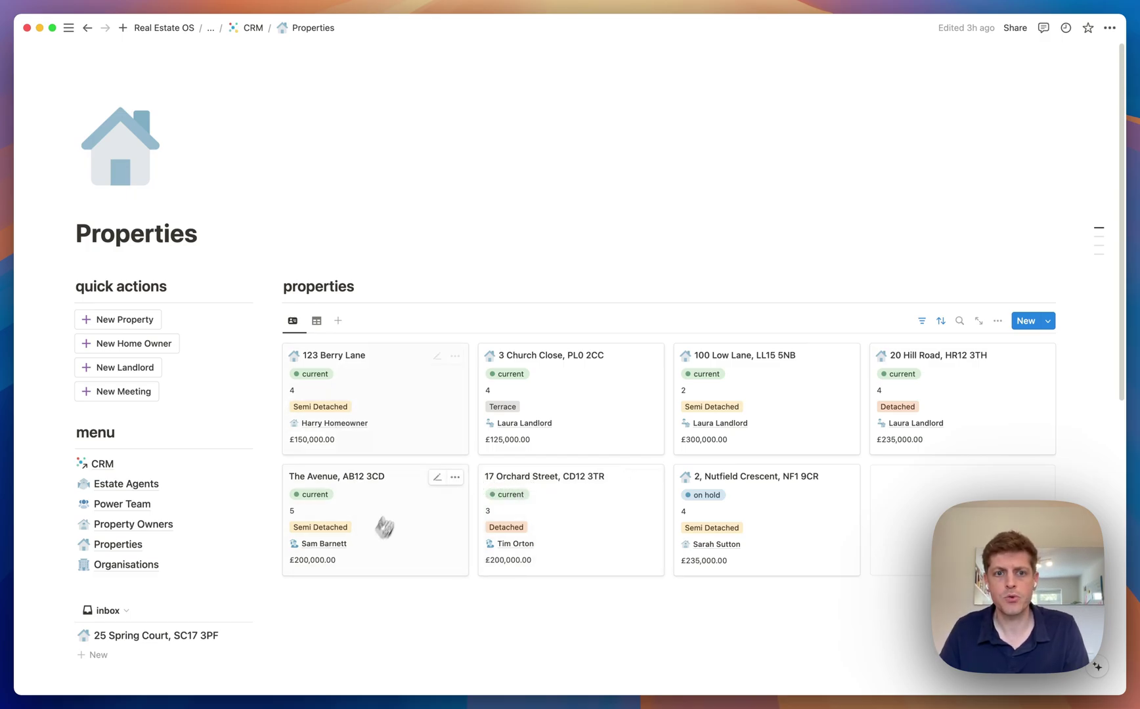
click(426, 424)
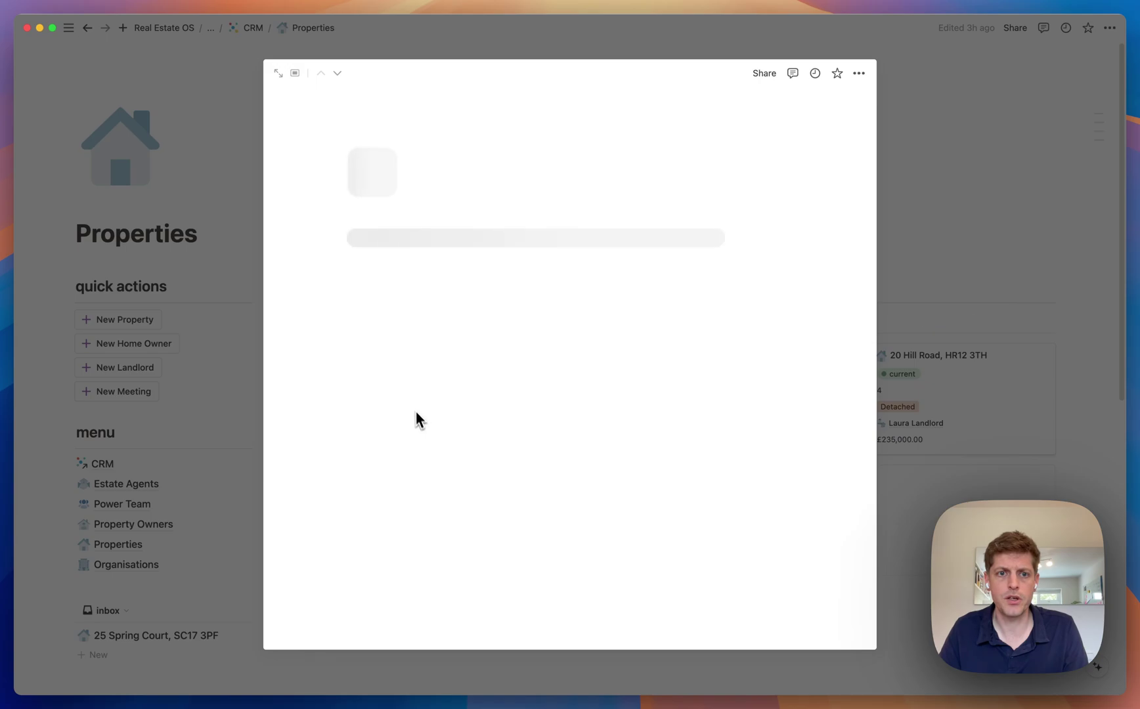
Examine the property's meetings, tasks and details, including the options available for its type.
scroll(453, 315, down, 6)
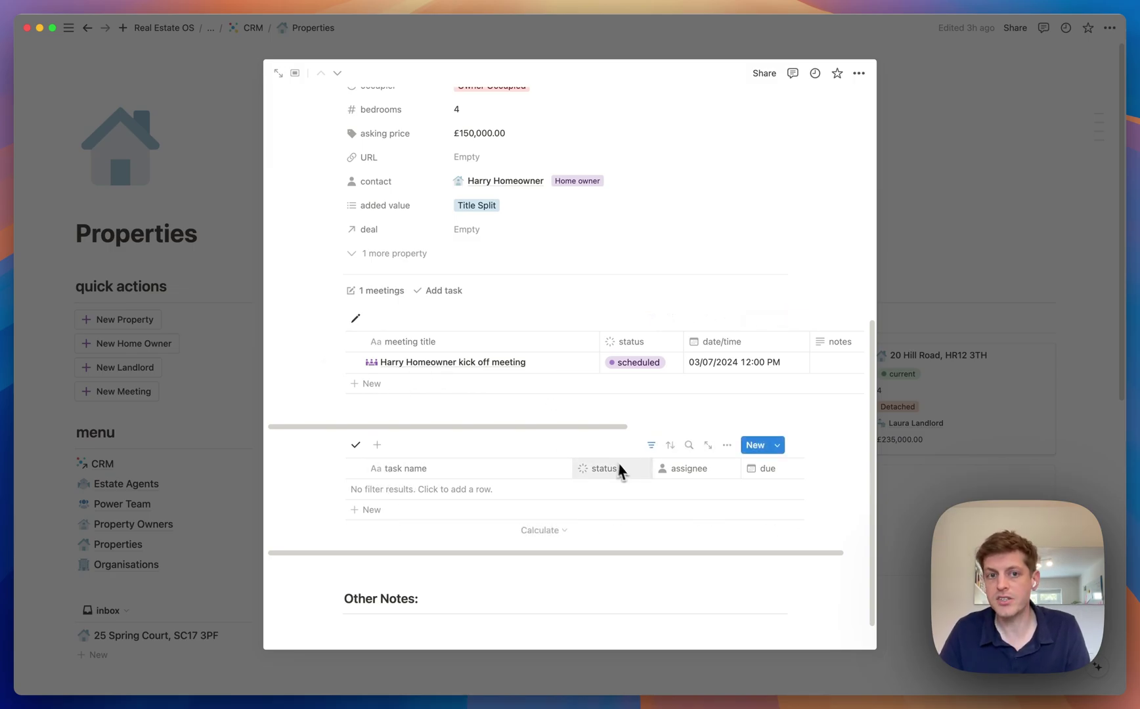
scroll(486, 506, down, 2)
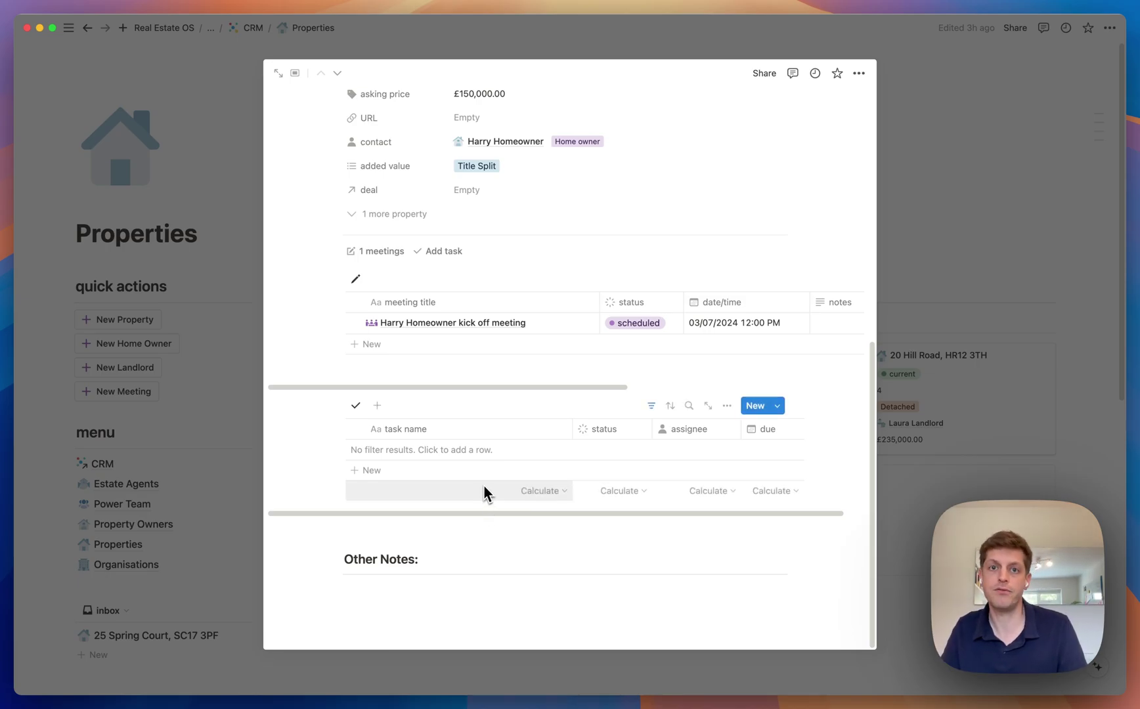
scroll(417, 502, up, 10)
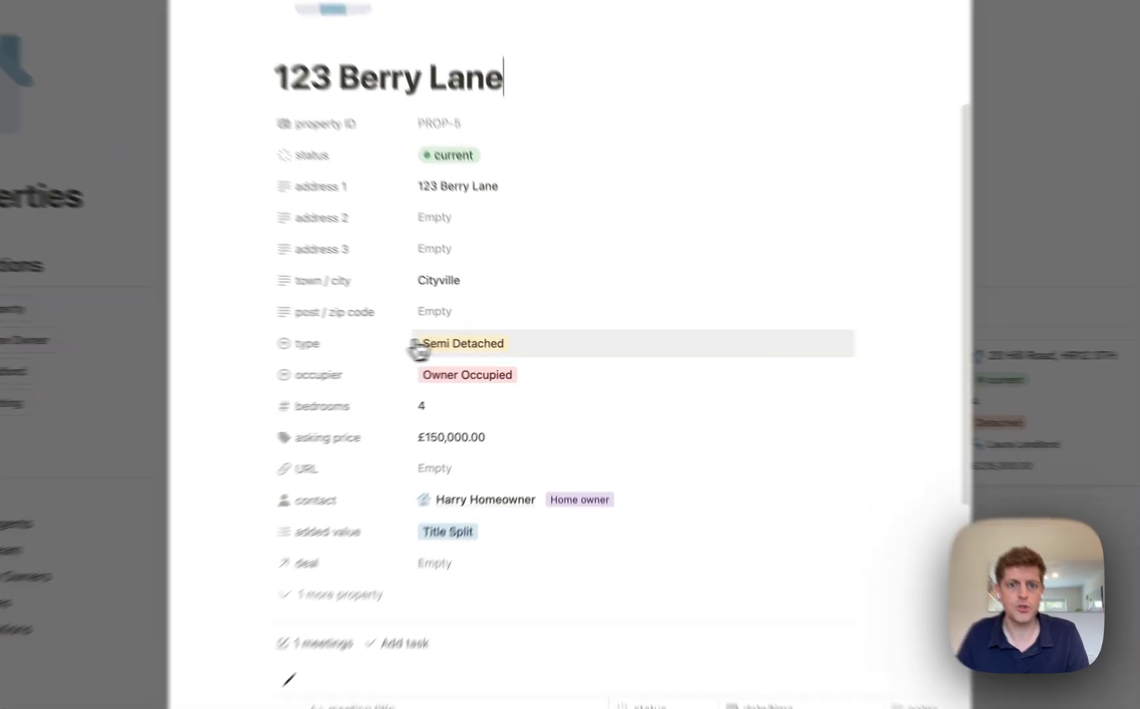
click(484, 346)
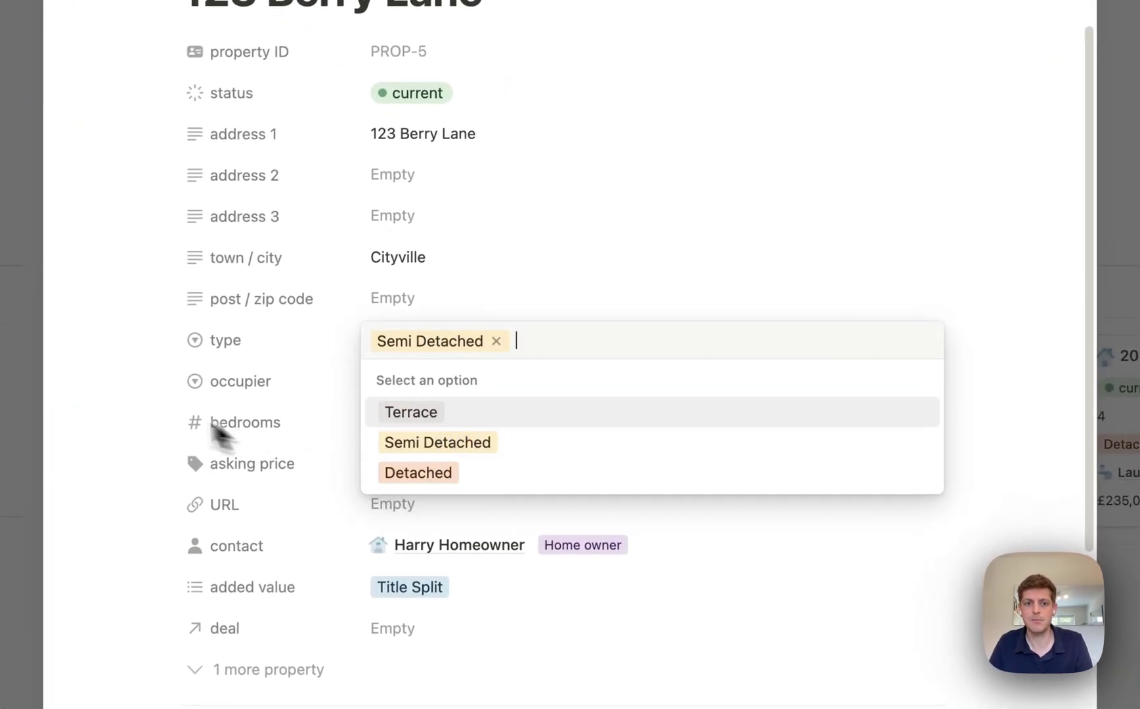
click(133, 399)
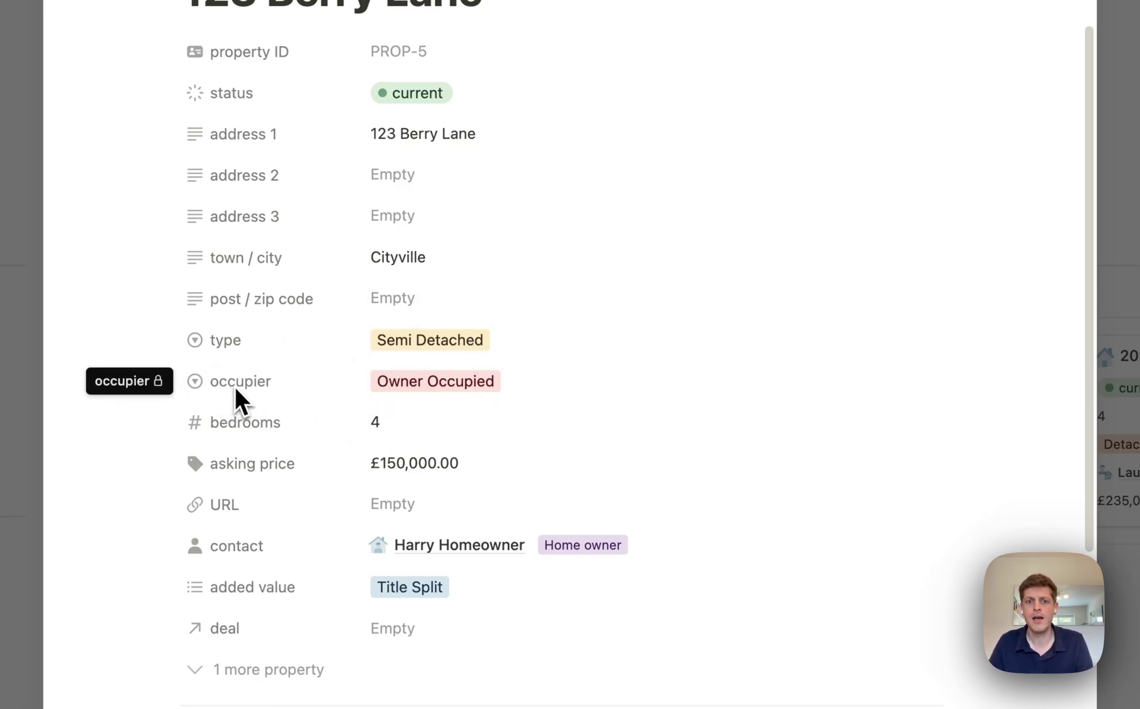
Examine the options available for the property's occupier and added value, and check its linked contact.
click(453, 391)
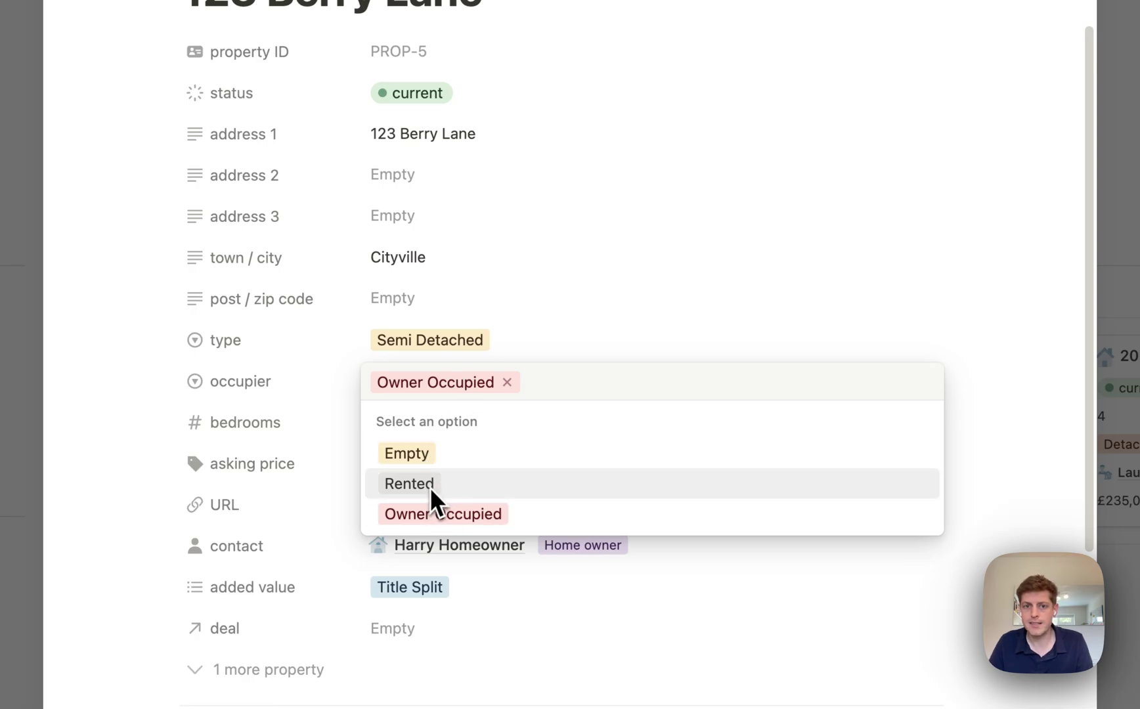
click(113, 378)
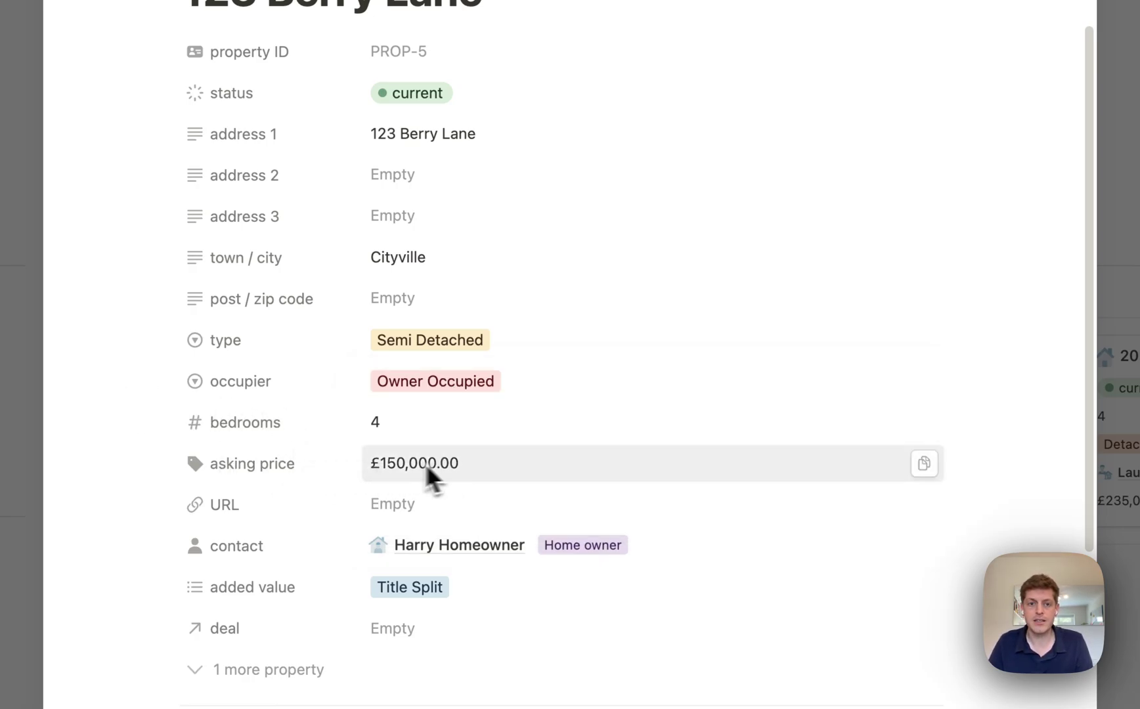
scroll(419, 486, down, 5)
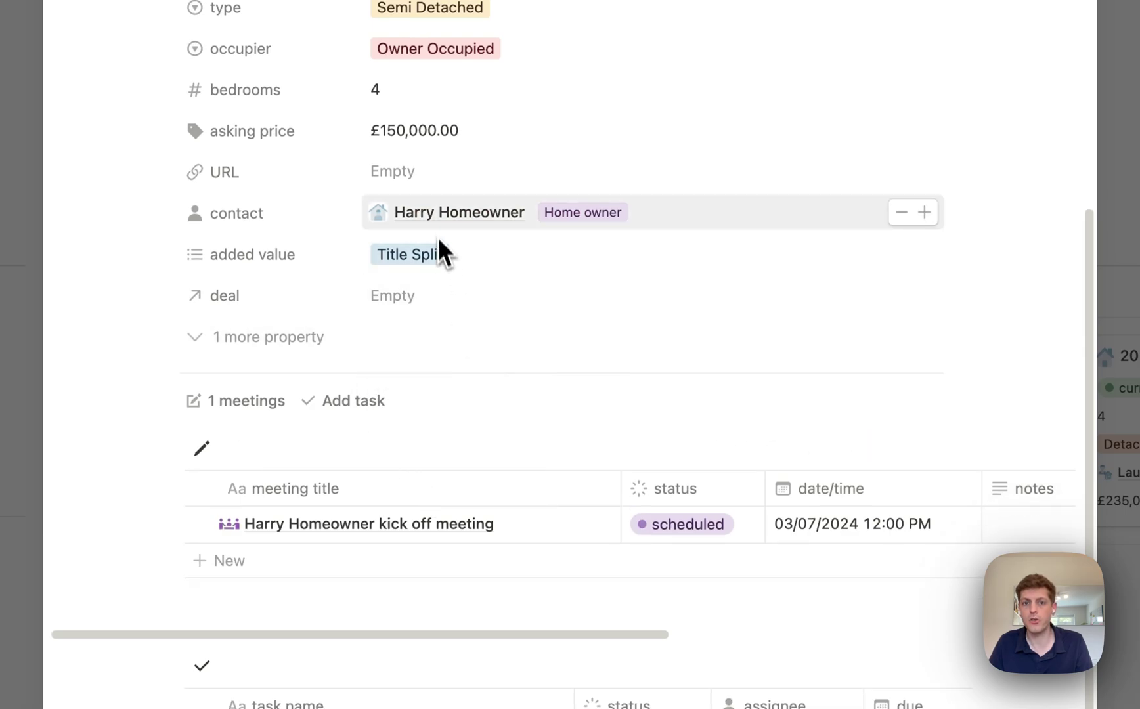
scroll(436, 223, up, 2)
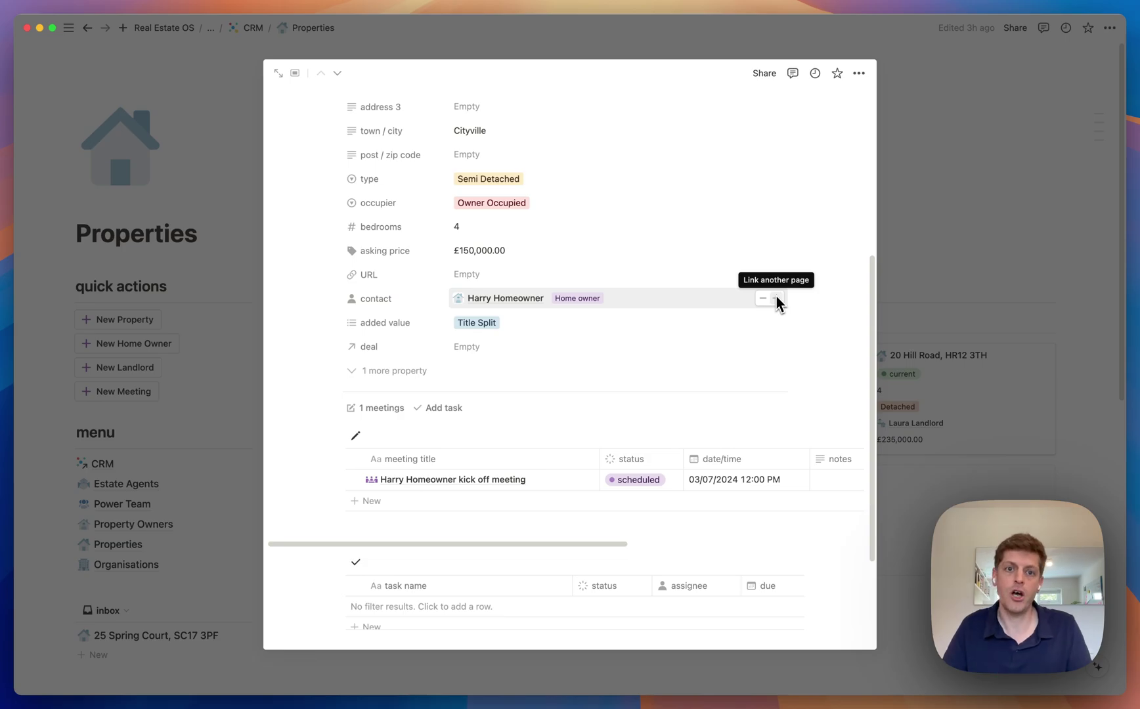
click(476, 326)
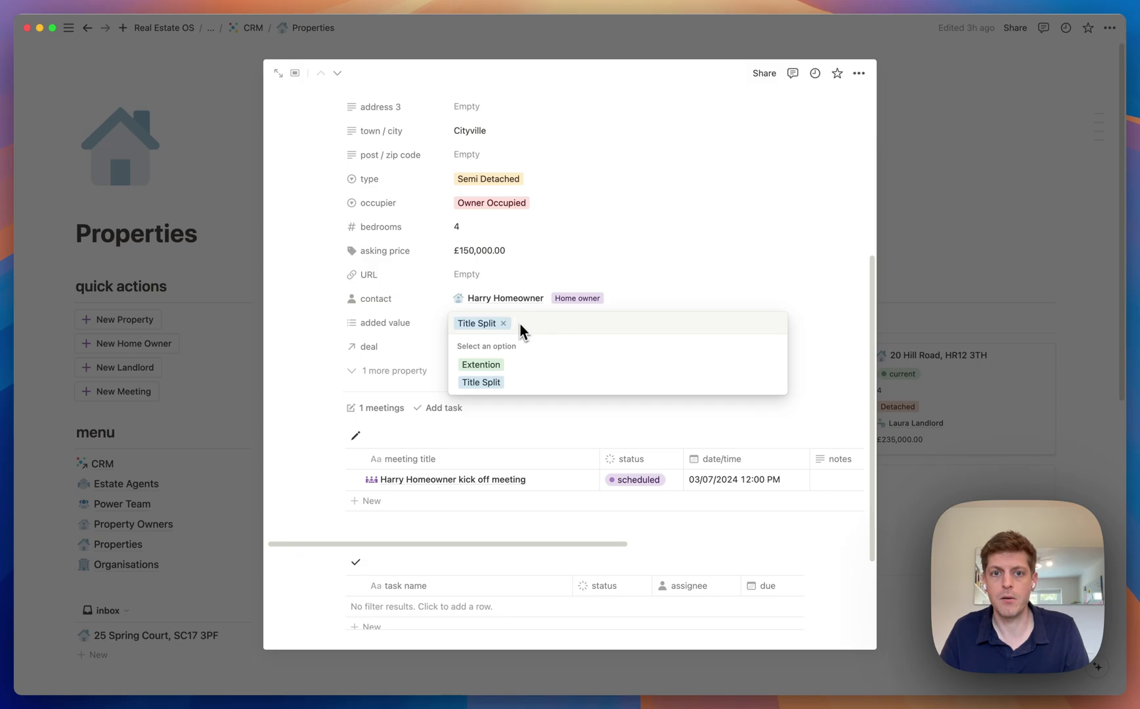
click(291, 364)
scroll(394, 387, up, 5)
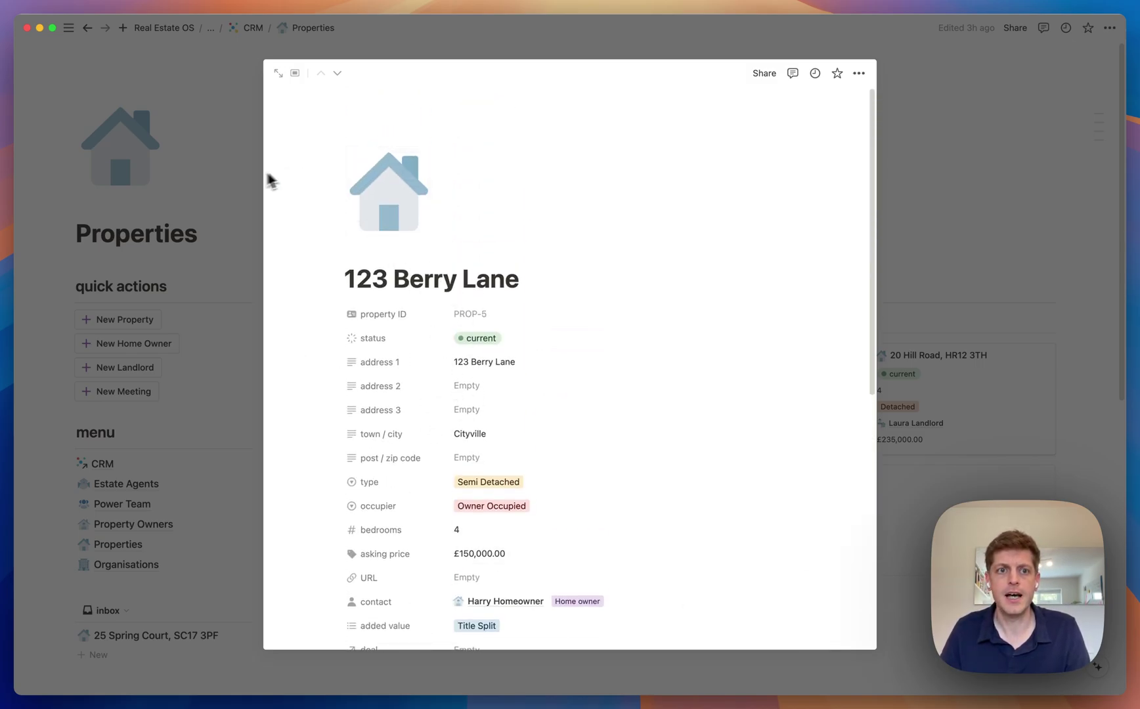
Close the property and review the properties gallery and the admin section's missing info.
click(238, 179)
scroll(378, 304, down, 5)
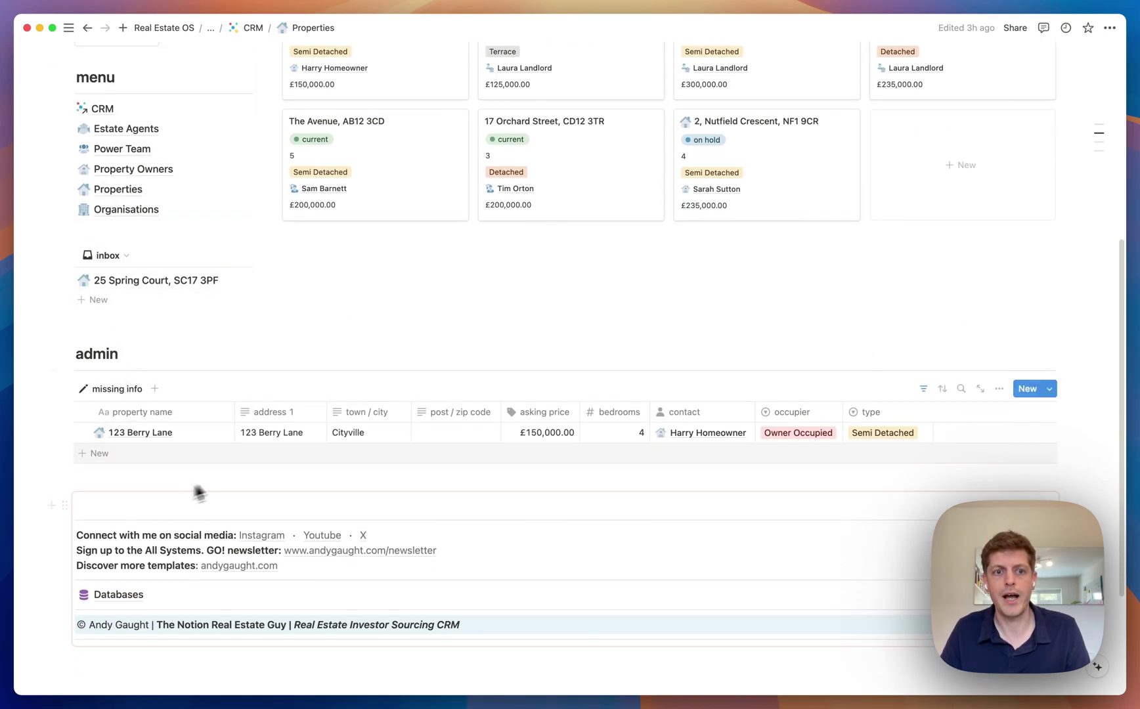
scroll(297, 405, up, 5)
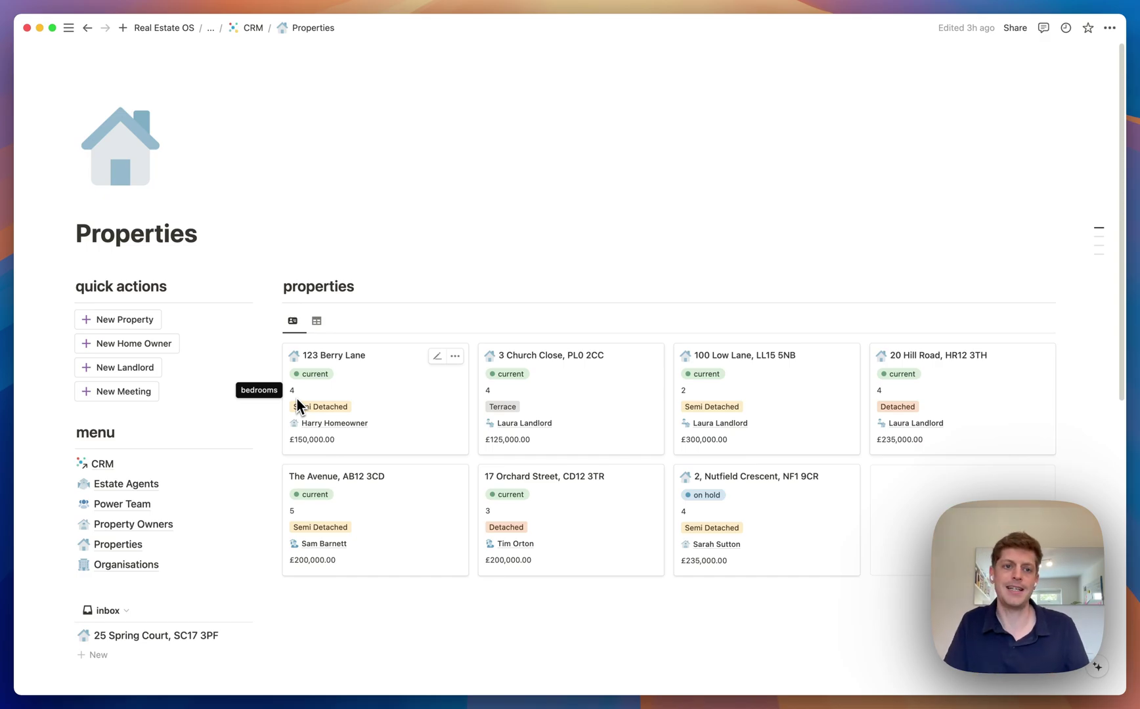
scroll(358, 366, down, 1)
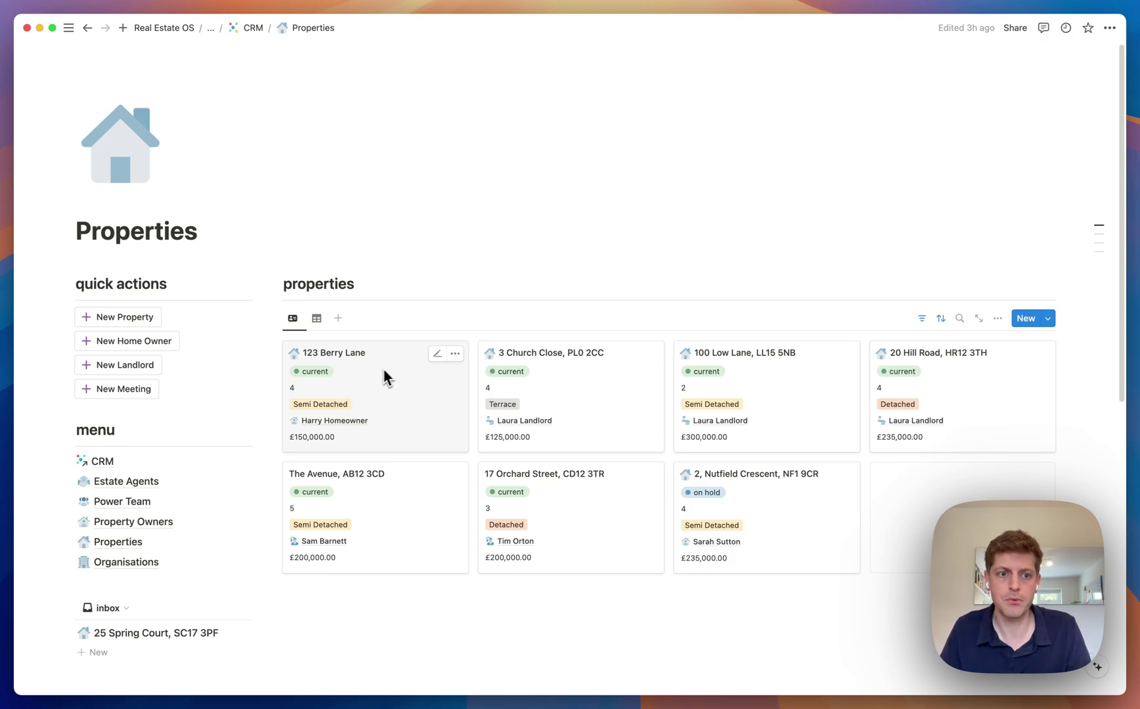
scroll(372, 378, down, 5)
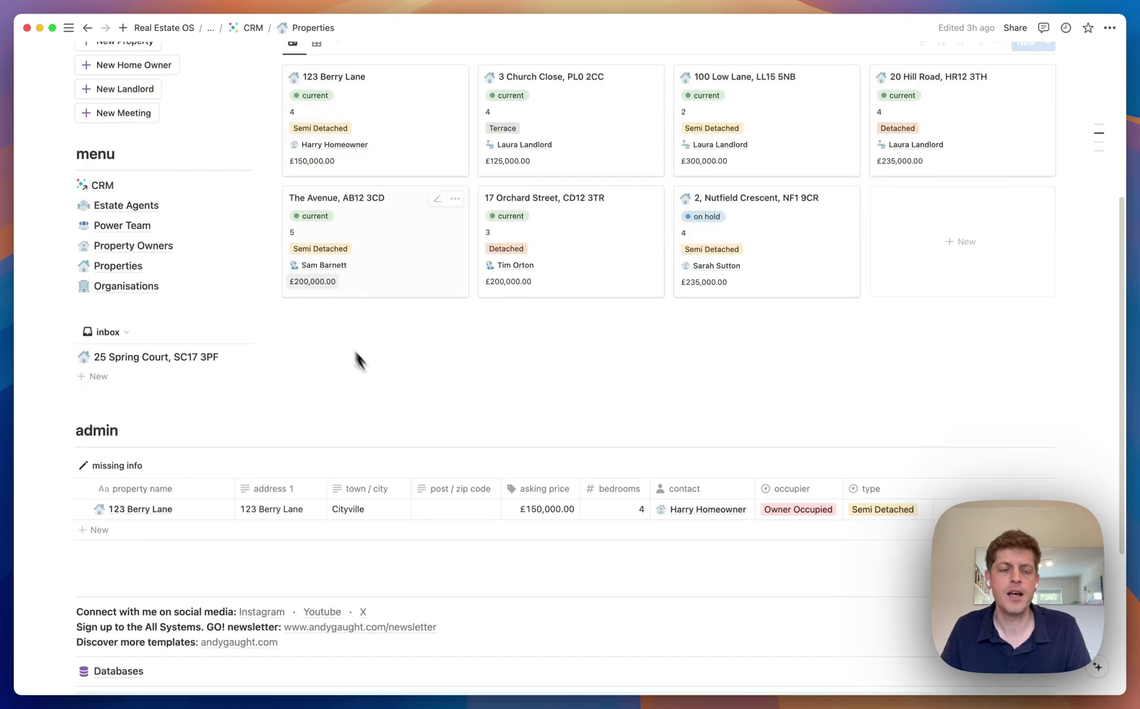
Open the Organisations page and review the current organisations by type and the admin section's info missing table.
click(126, 287)
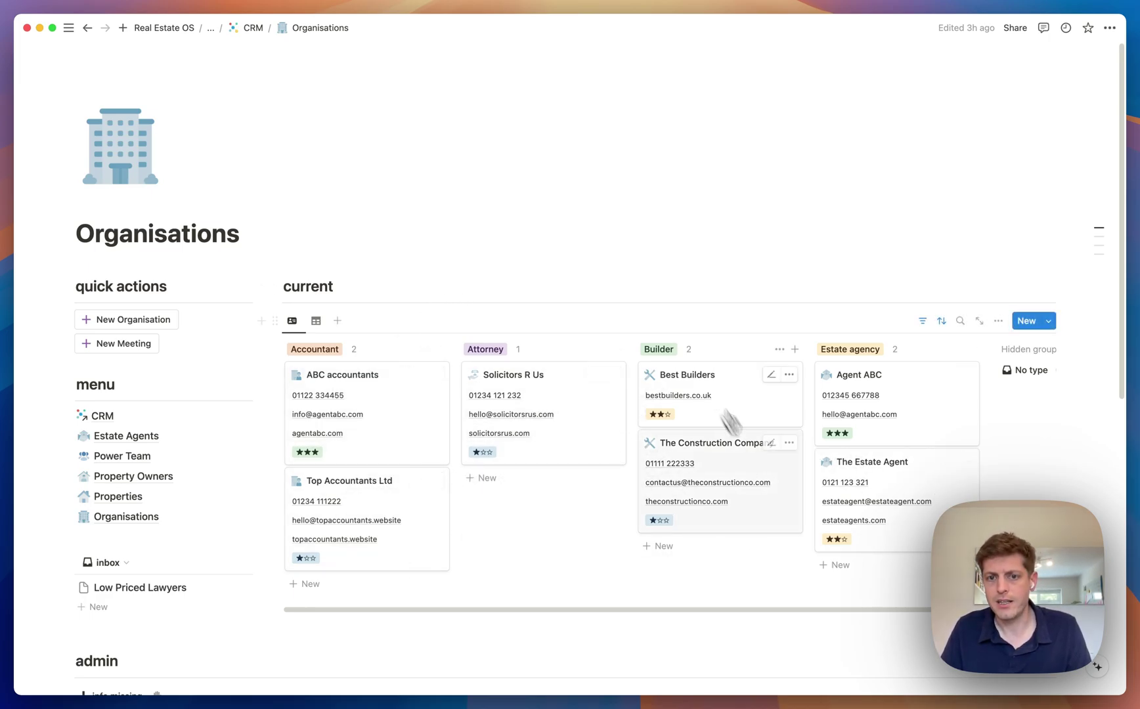
scroll(751, 476, down, 5)
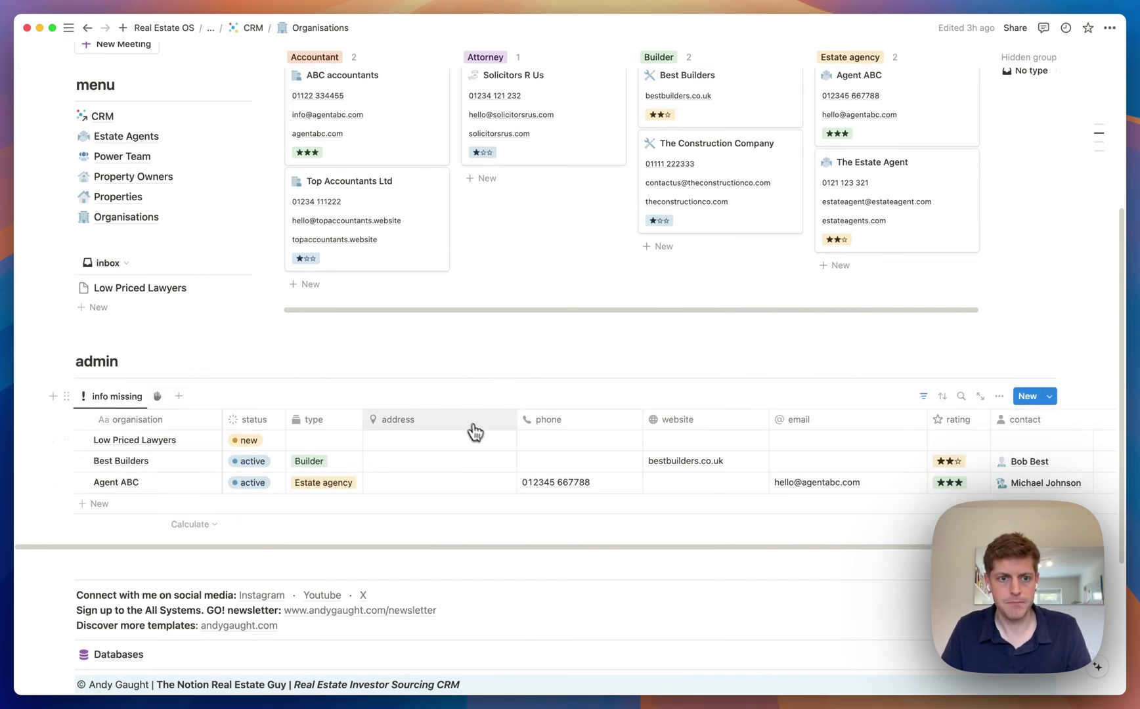
scroll(451, 431, up, 5)
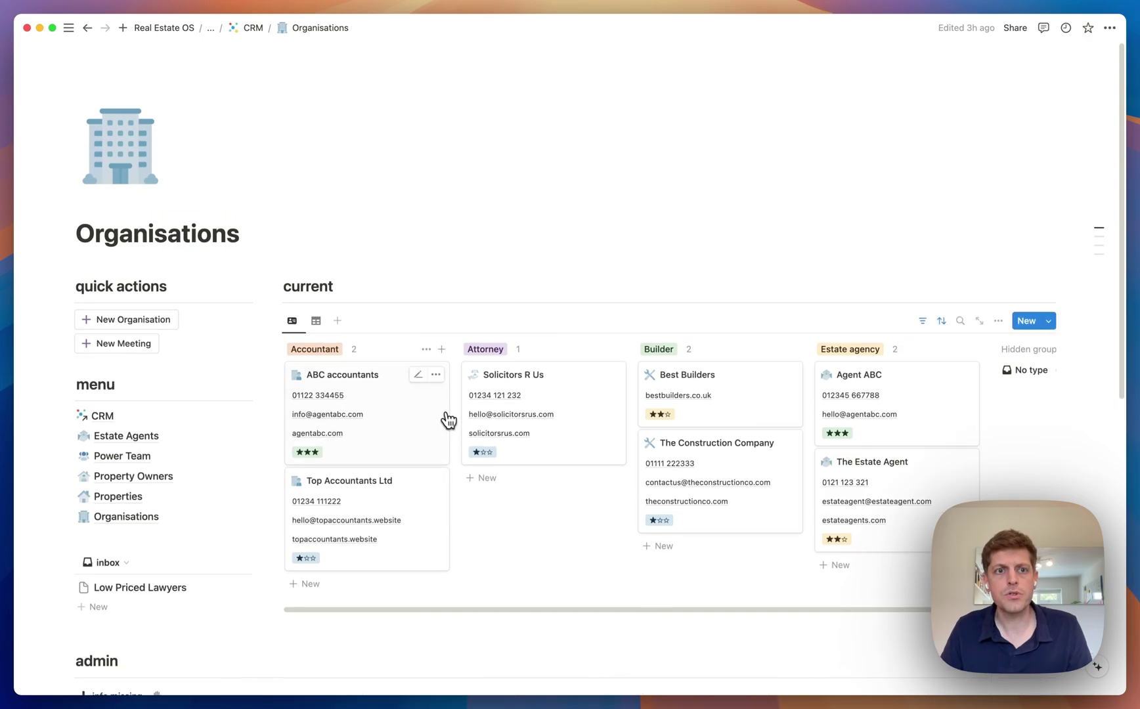
Return through the CRM page to the Sourcing page and open the Meetings page.
click(250, 29)
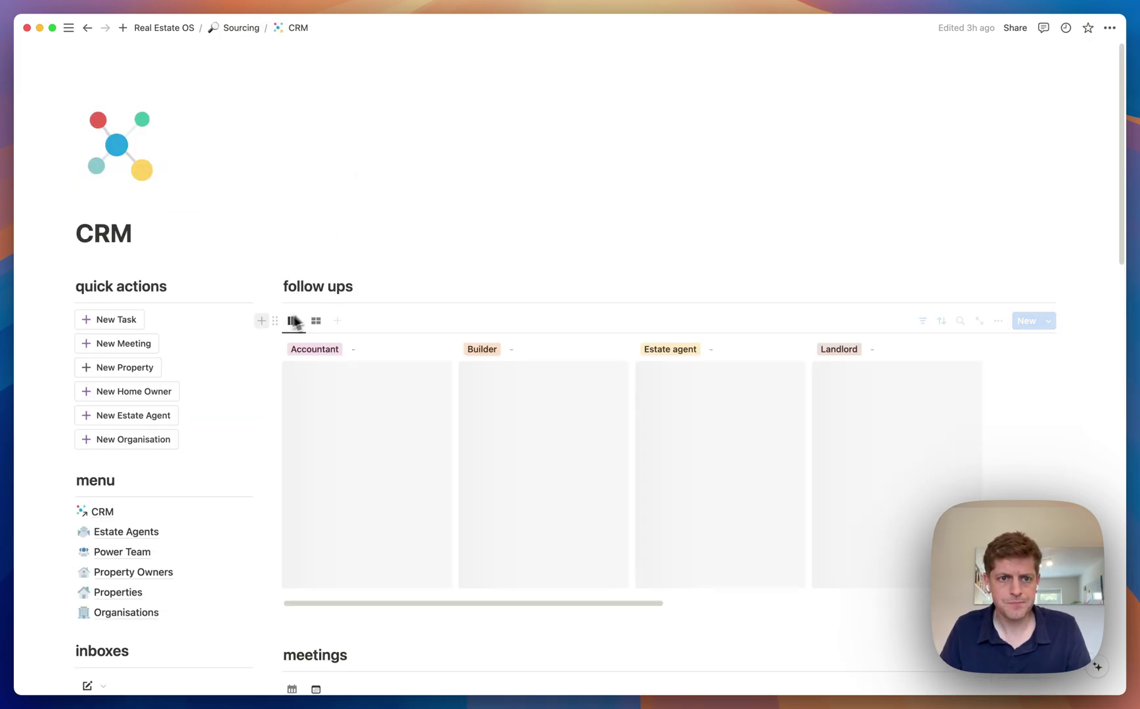
click(228, 30)
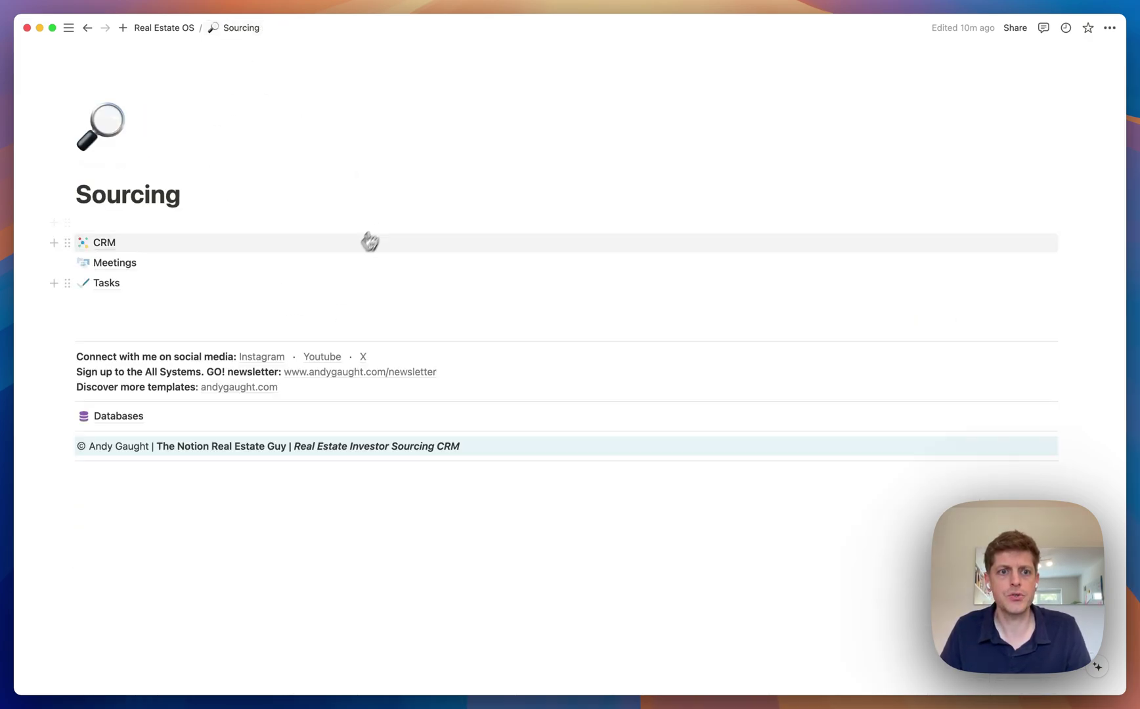
click(106, 269)
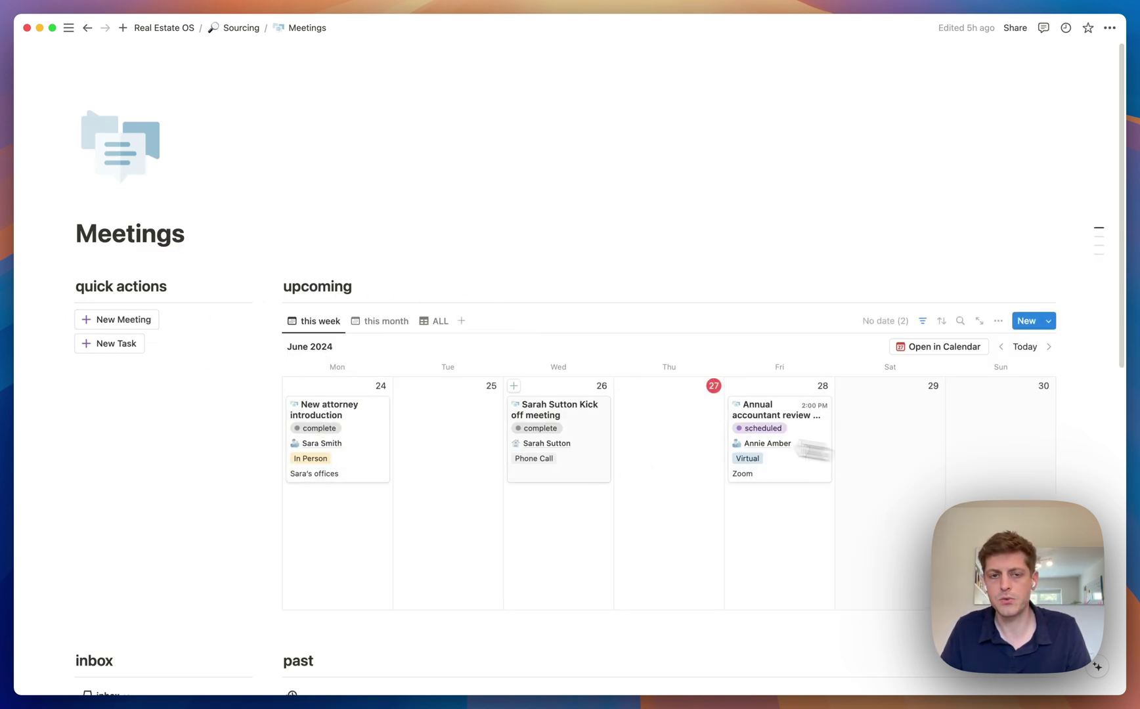
Show this month's upcoming meetings, return to the this week view and review the inbox and past meetings.
click(381, 321)
scroll(540, 506, down, 3)
scroll(540, 506, up, 3)
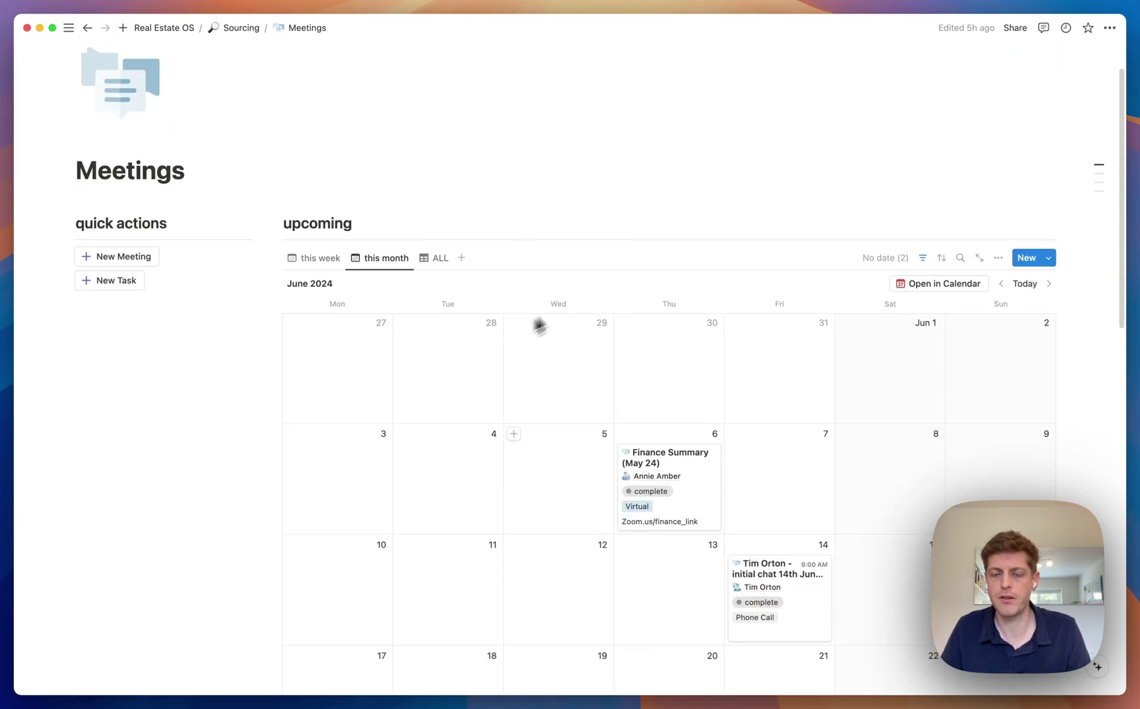
click(316, 266)
scroll(398, 388, down, 3)
scroll(399, 388, down, 2)
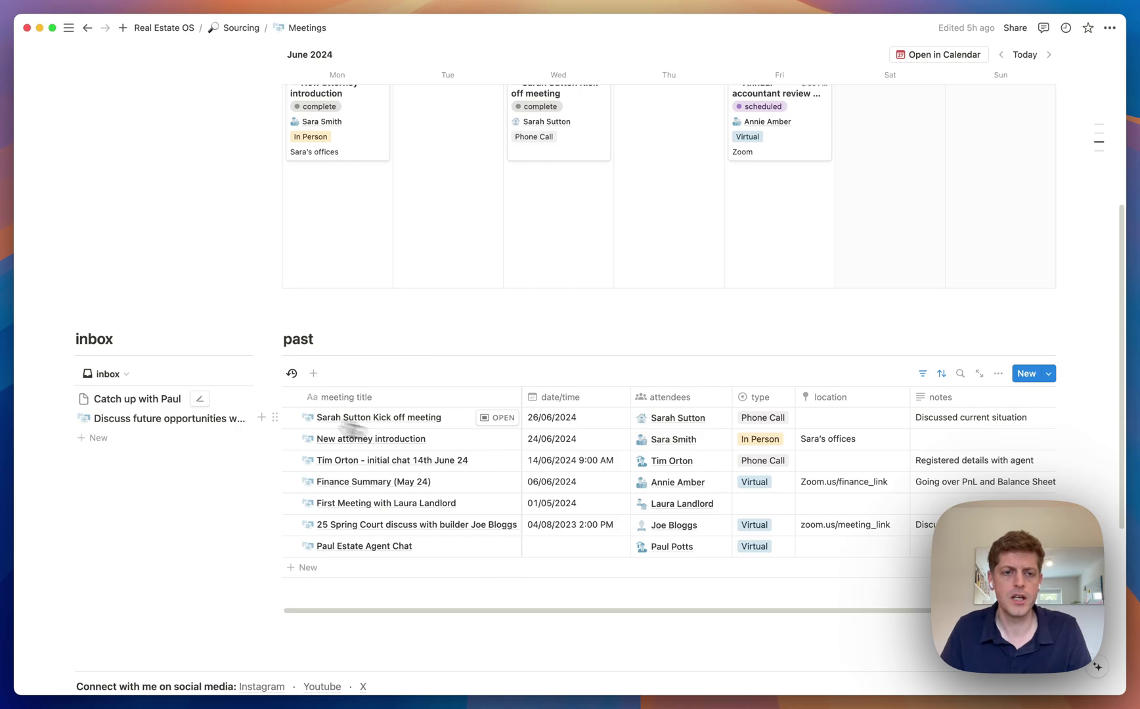
scroll(276, 351, up, 5)
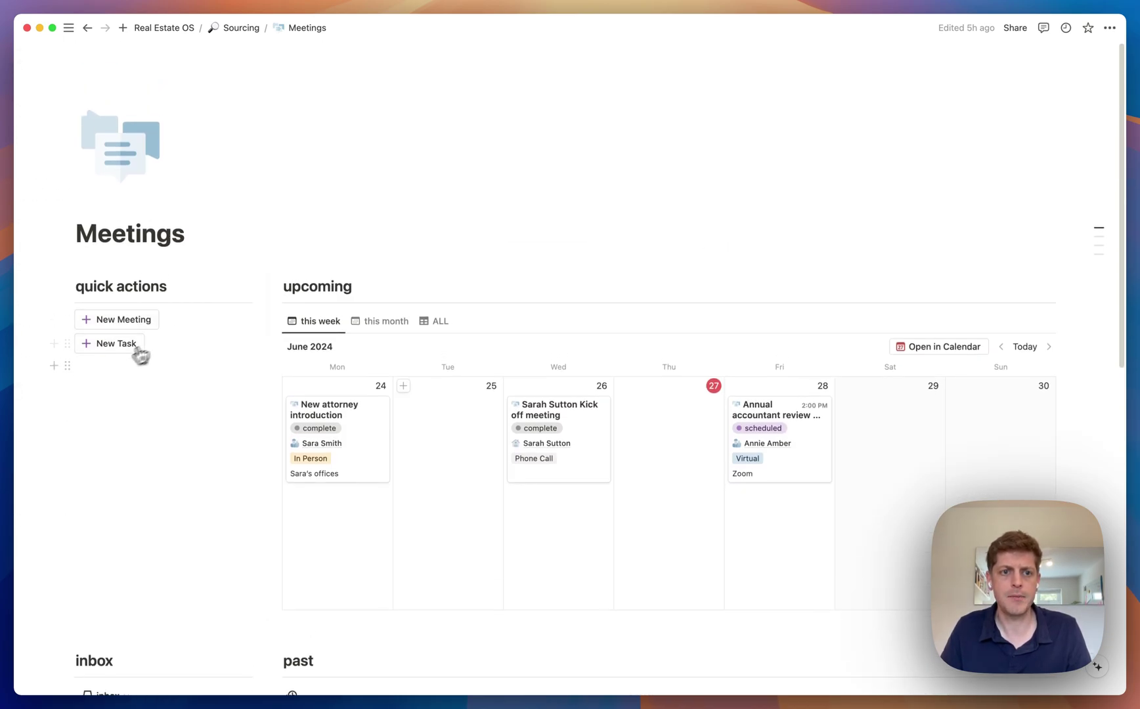
Open the Tasks page from Sourcing, show today's tasks and check that view's sorts and filters.
click(241, 27)
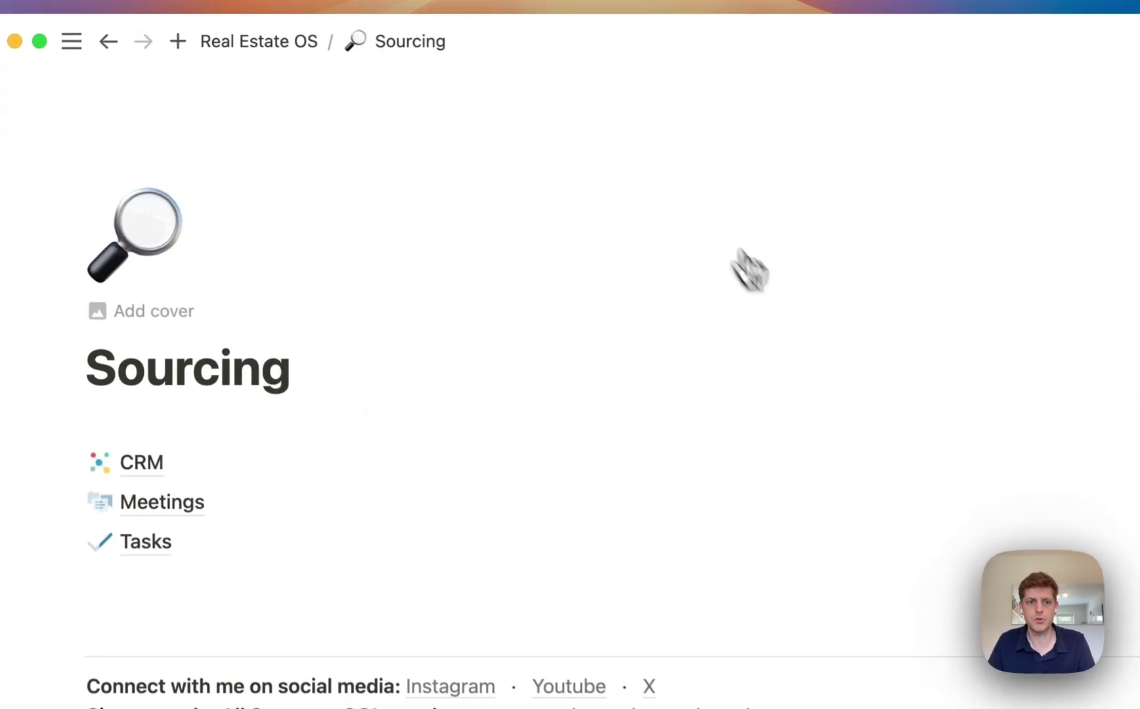
click(154, 542)
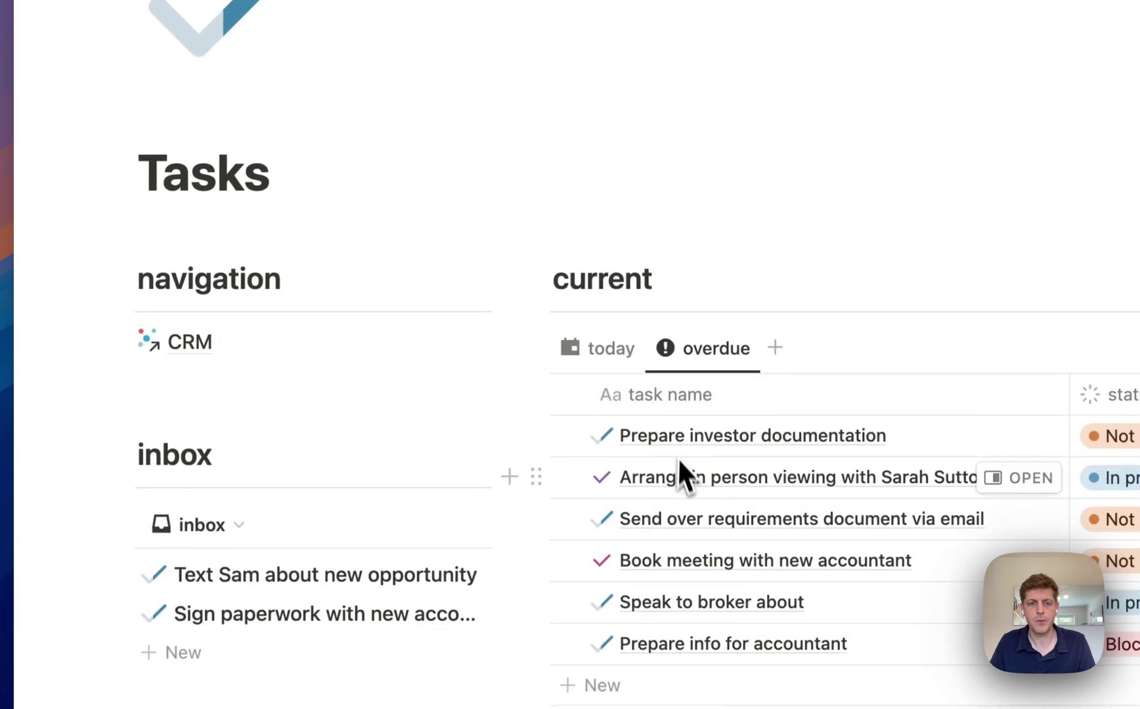
click(627, 349)
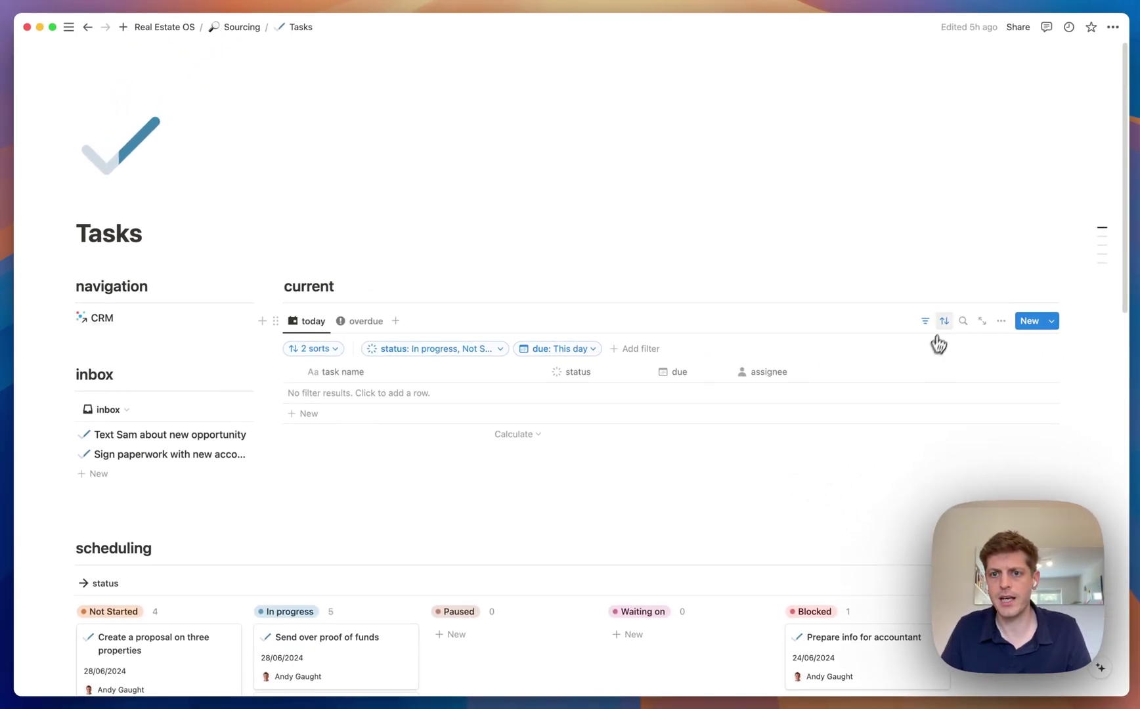
click(944, 322)
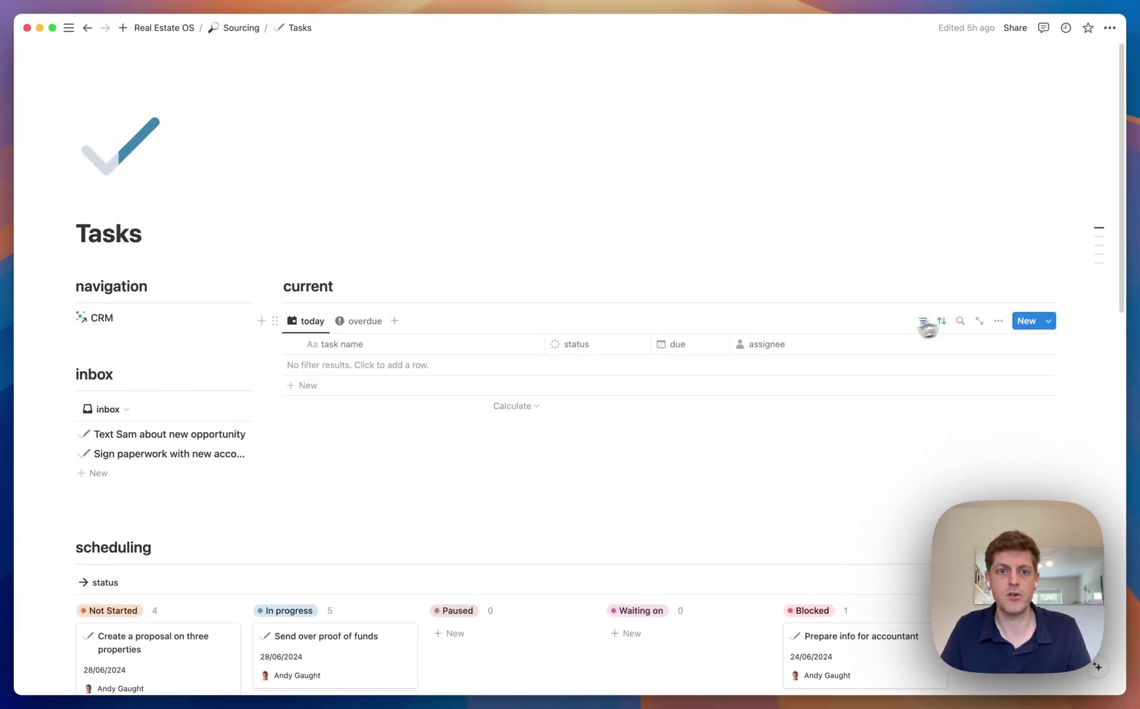
Show the overdue tasks, view the status options for Prepare investor documentation and return to the today view.
click(357, 323)
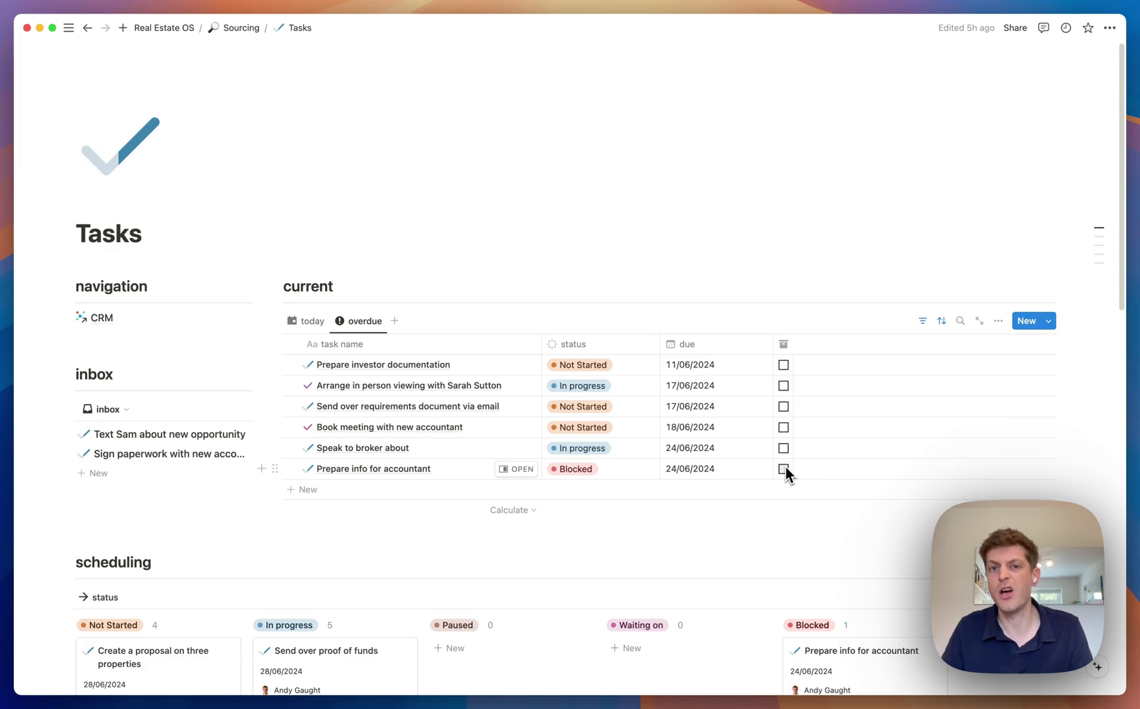
click(577, 365)
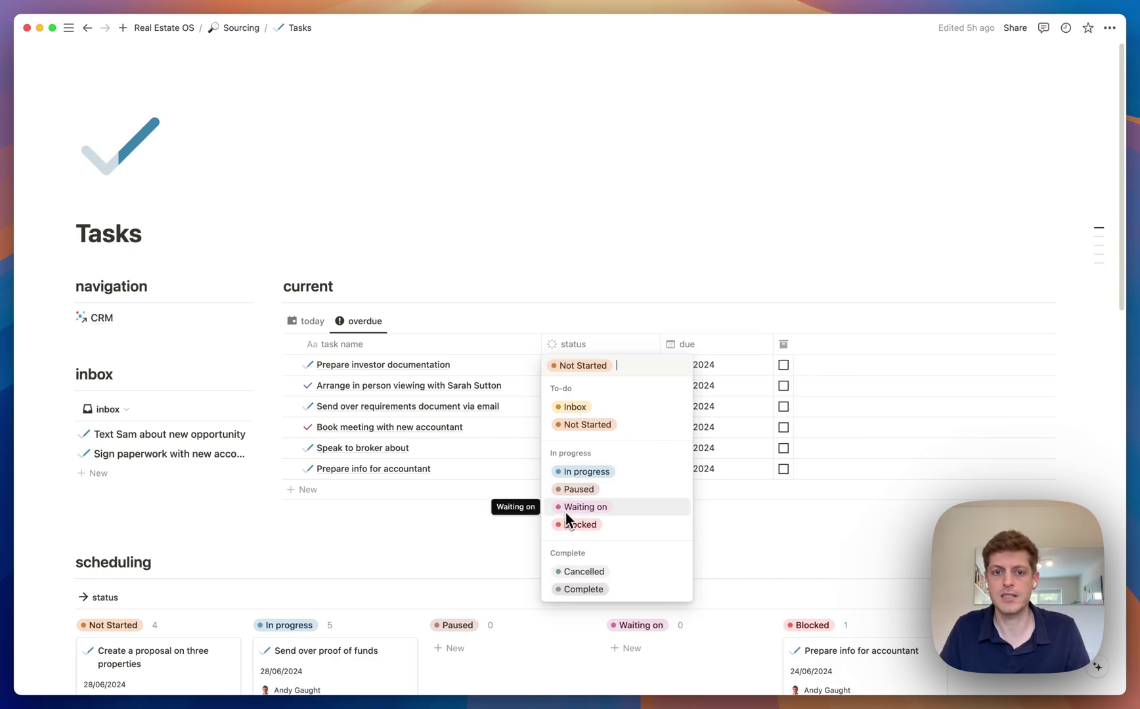
click(406, 515)
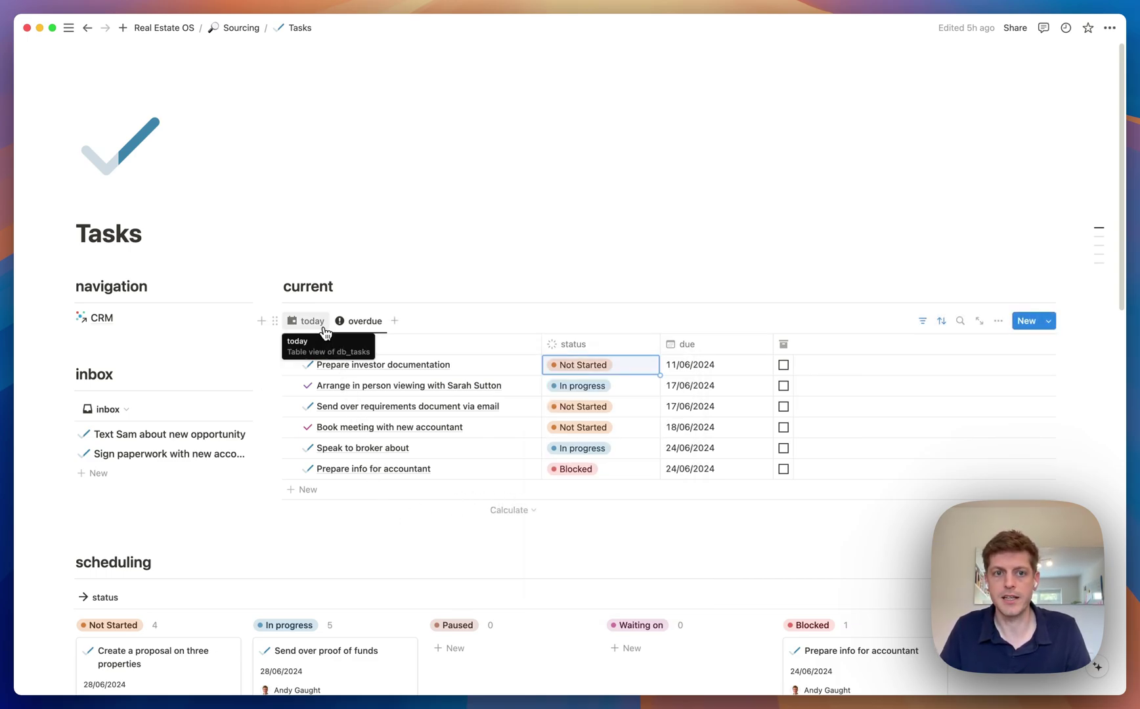
click(324, 332)
Move the task Book meeting with new accountant to In progress on the scheduling board, then apply the New task template to it.
scroll(465, 382, down, 6)
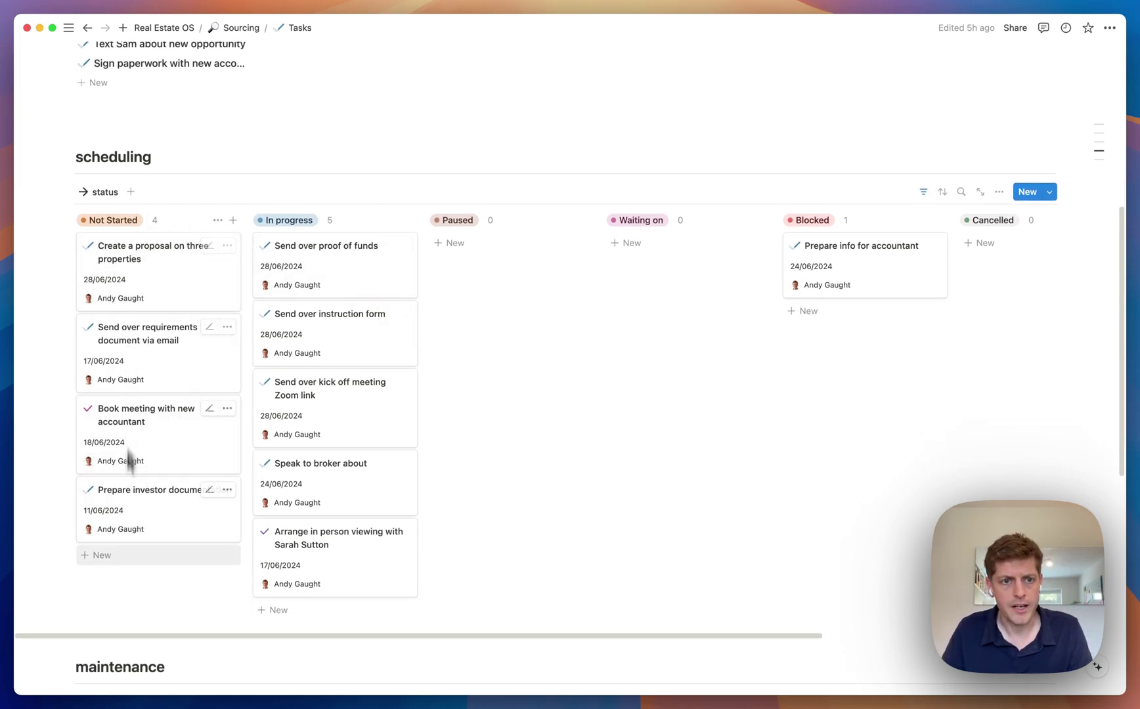
drag(165, 453, 305, 453)
click(355, 497)
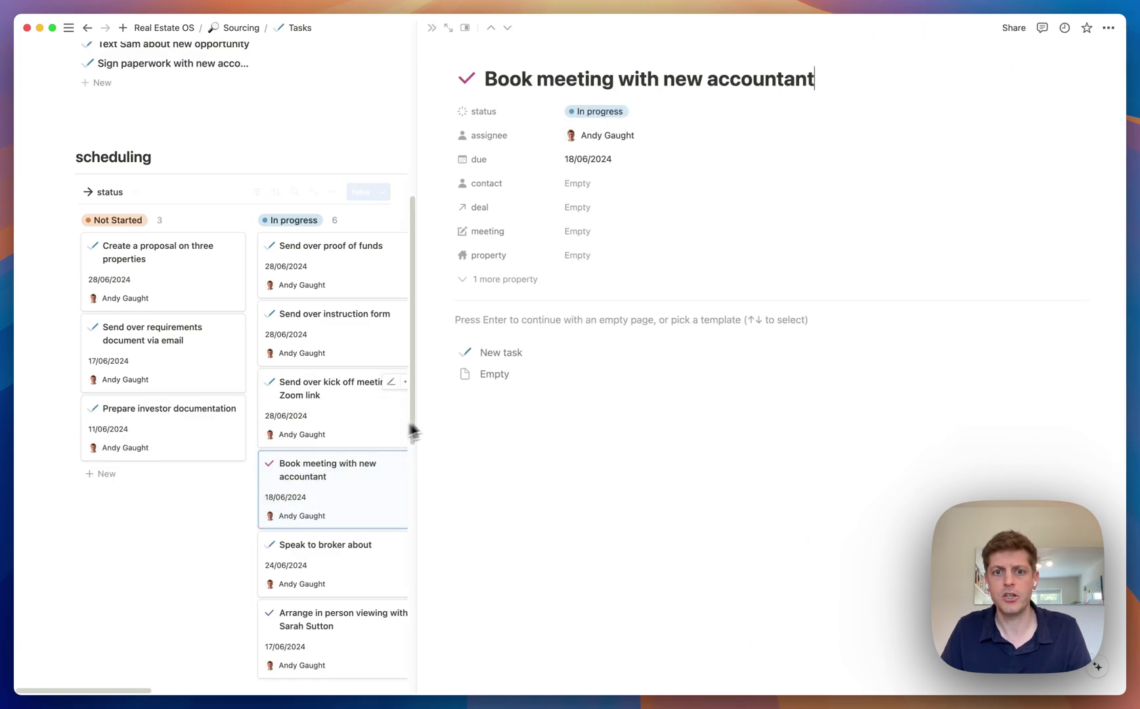
click(515, 367)
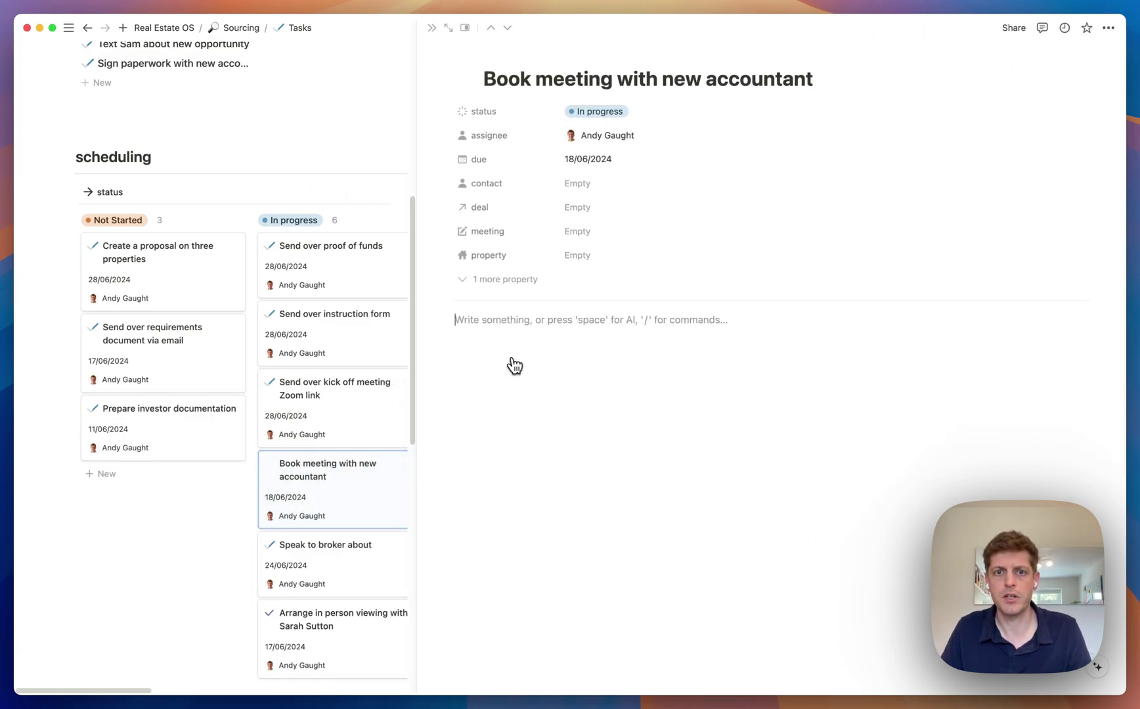
Link the existing accountant from ABC accountants as the contact of the task Book meeting with new accountant.
click(571, 187)
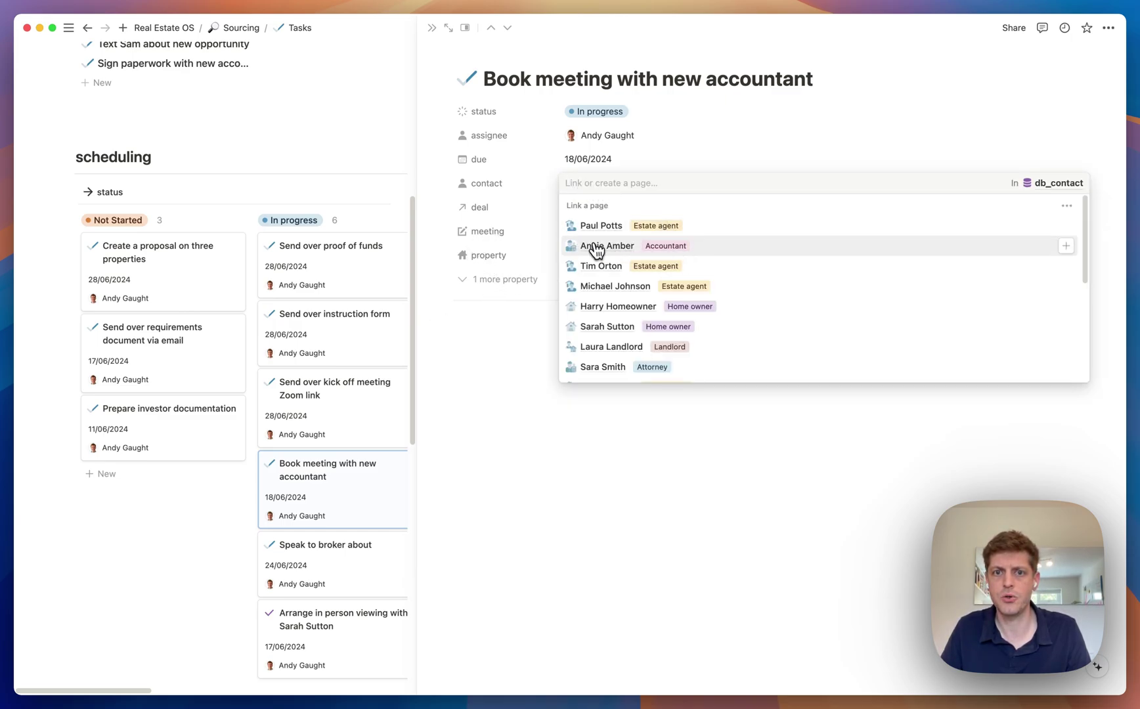
click(596, 250)
click(553, 372)
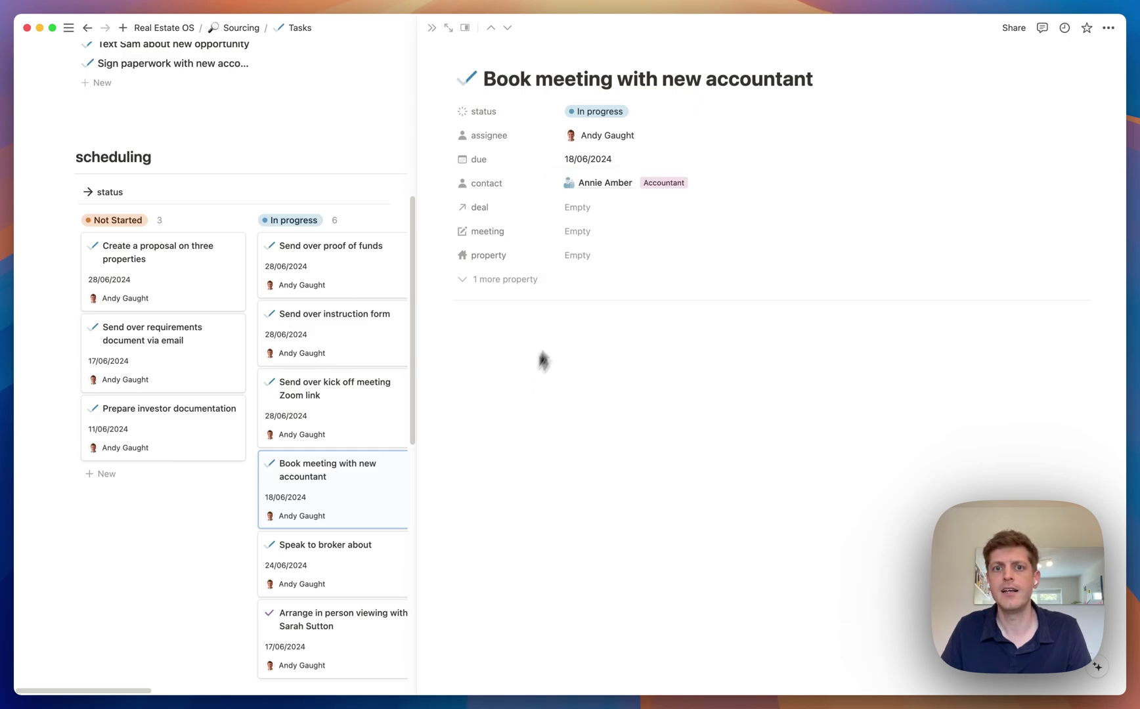
Open the linked accountant's record, mark its task Book meeting with new accountant as Complete and close the record.
click(598, 187)
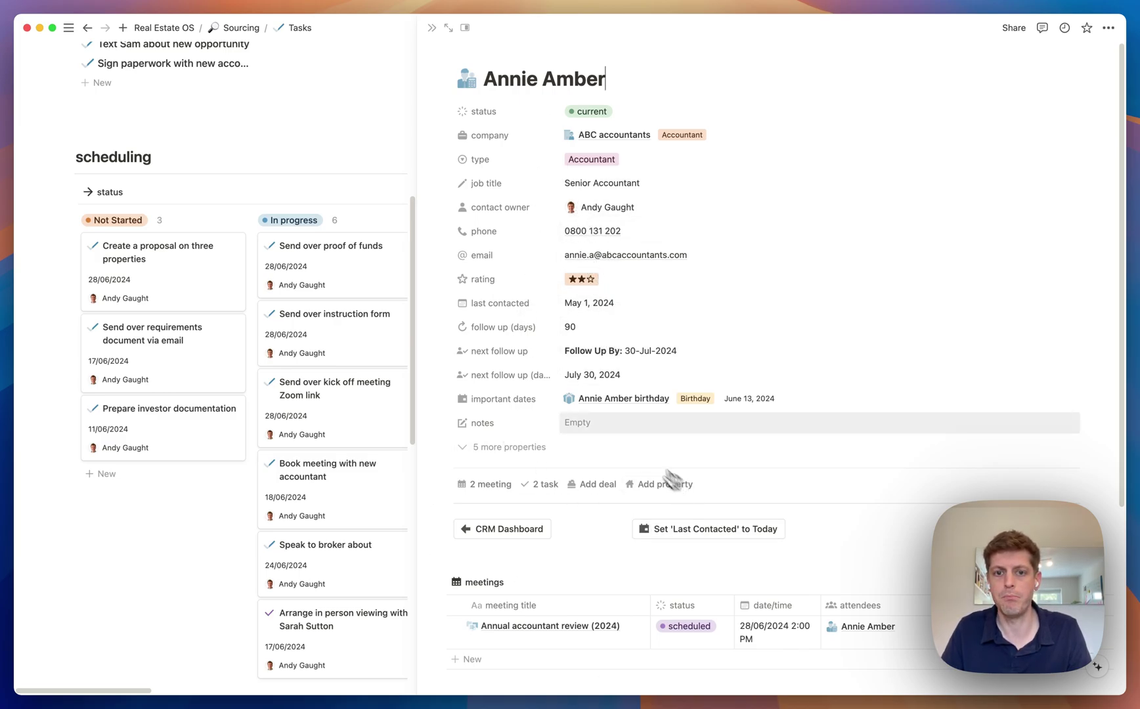
scroll(610, 419, down, 5)
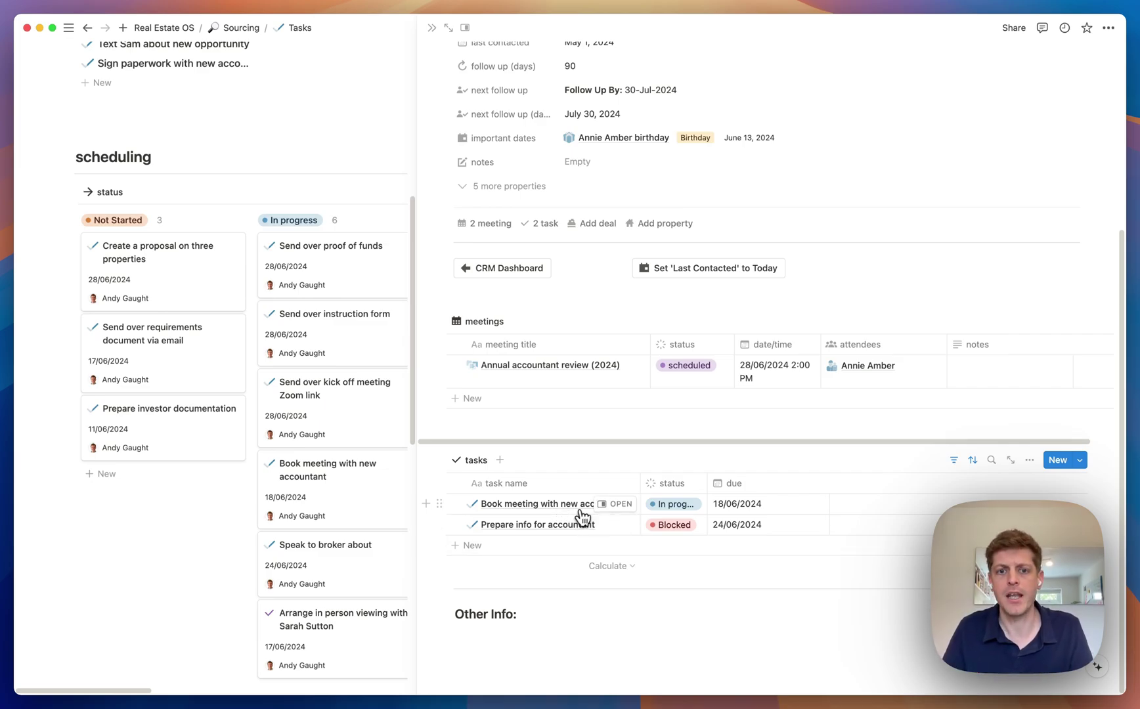
click(670, 504)
key(Escape)
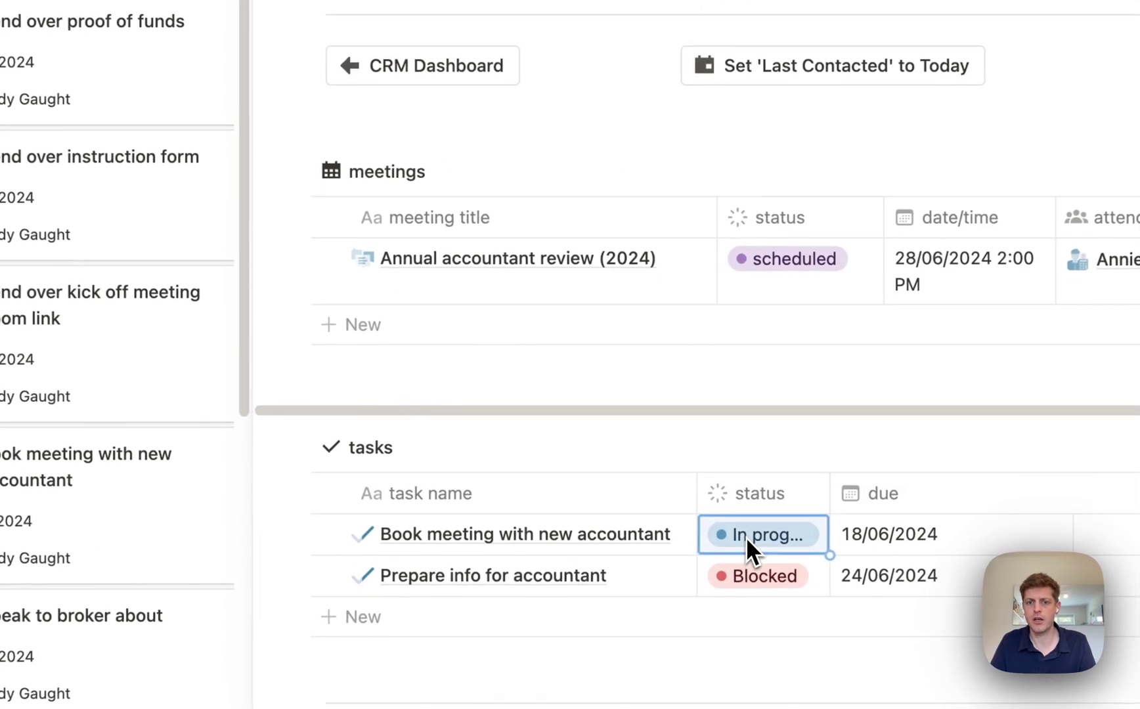
click(746, 537)
click(781, 490)
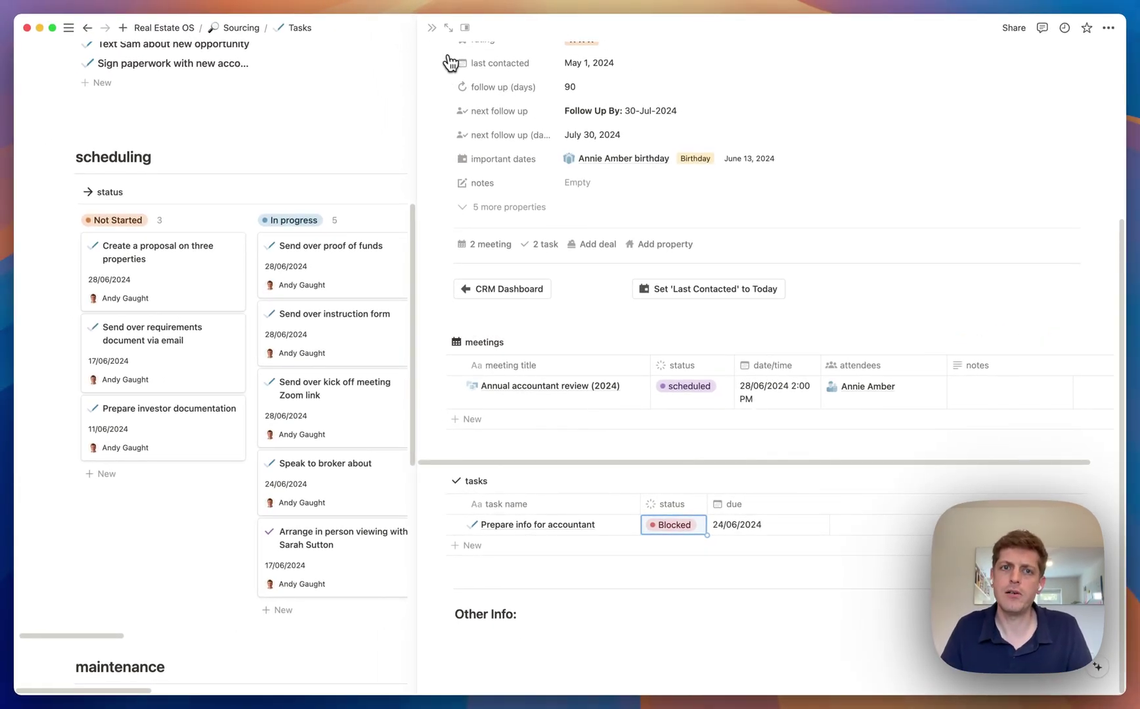
click(440, 26)
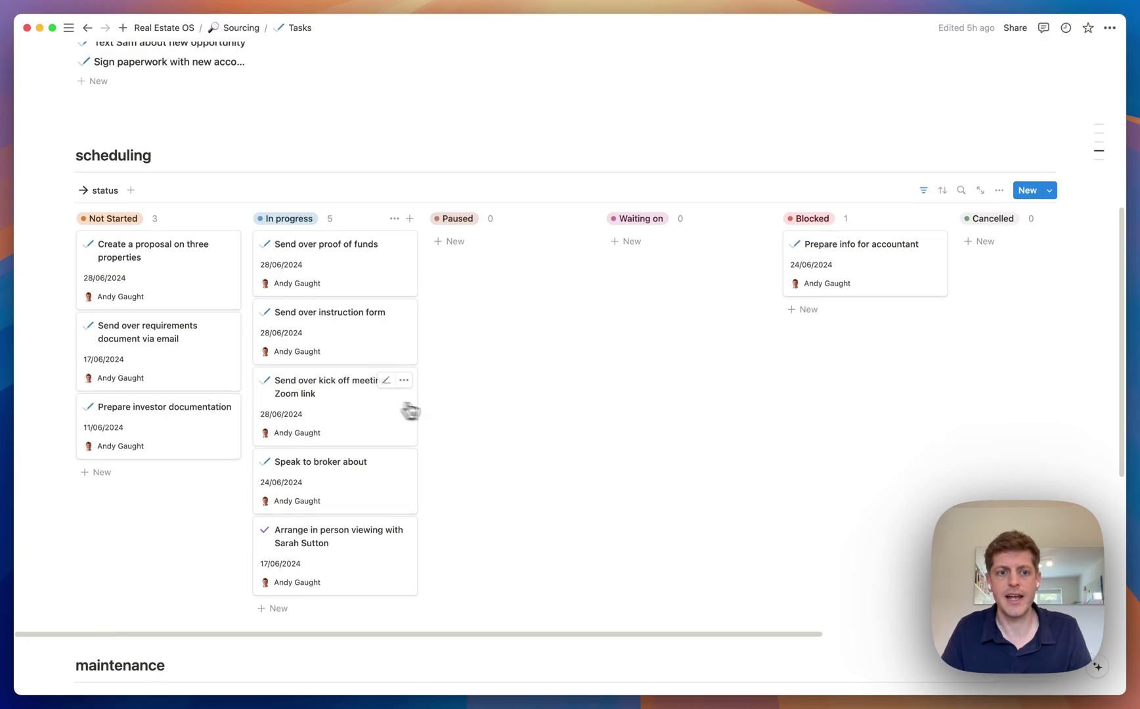
Review the maintenance table of inbox tasks and the overall layout of the Tasks page.
scroll(356, 406, down, 5)
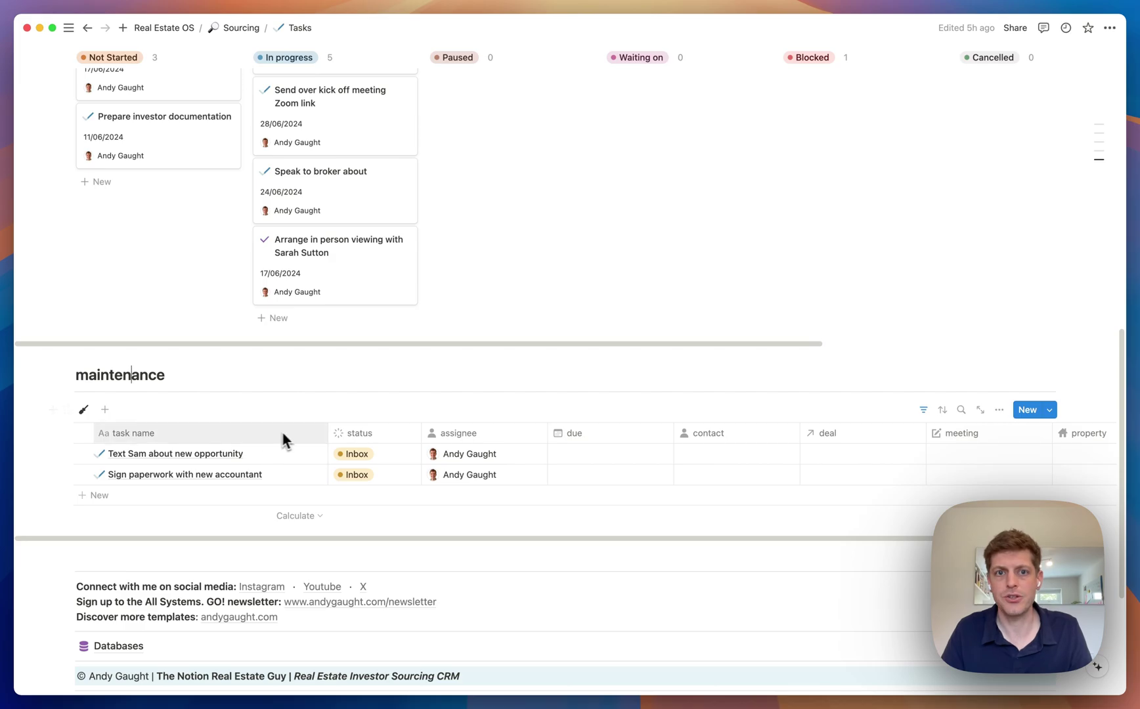
scroll(282, 431, down, 5)
scroll(300, 431, up, 15)
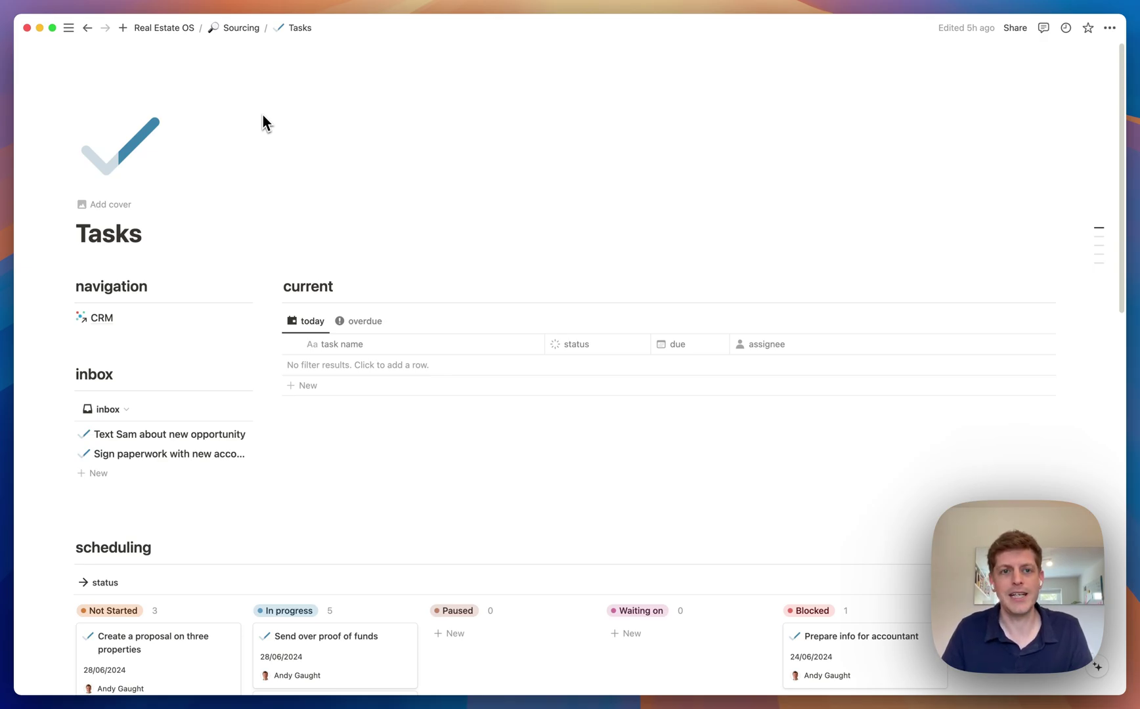
scroll(321, 165, down, 20)
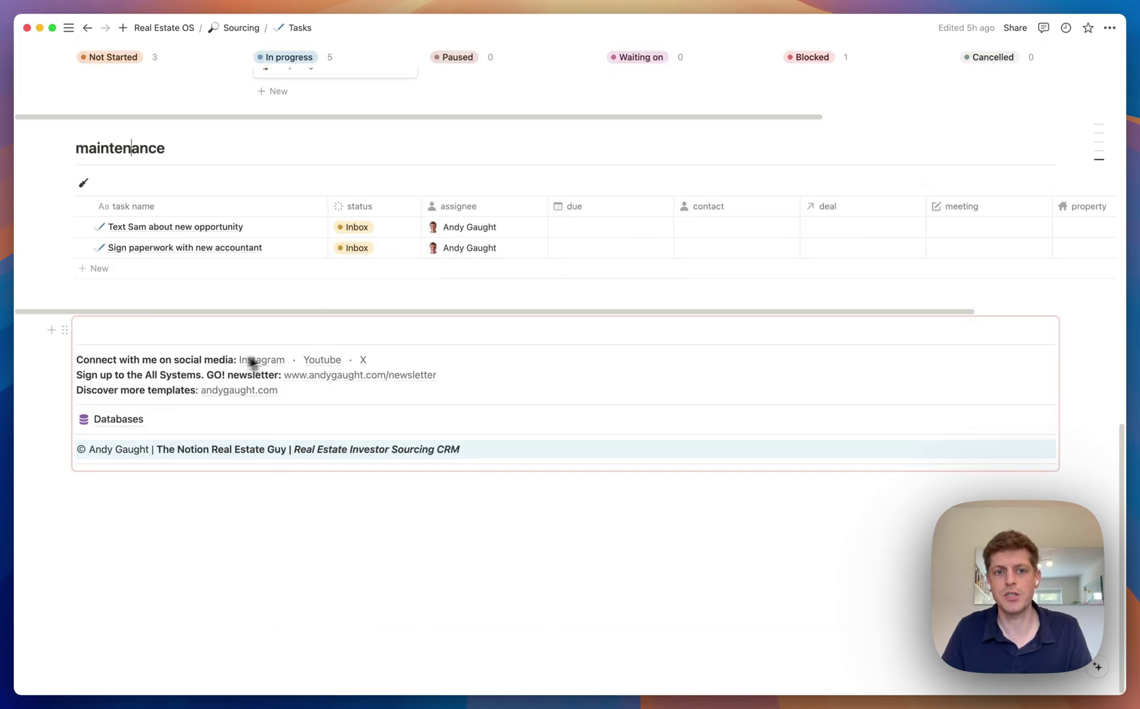